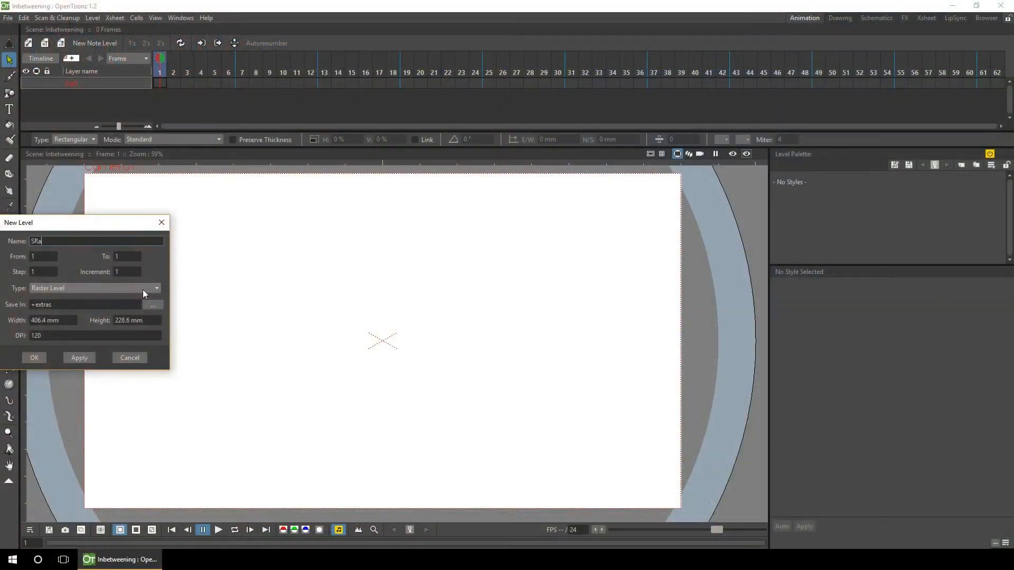
Create the raster level SRamp and set up a grey brush of size 1 for it.
key("Return")
key("b")
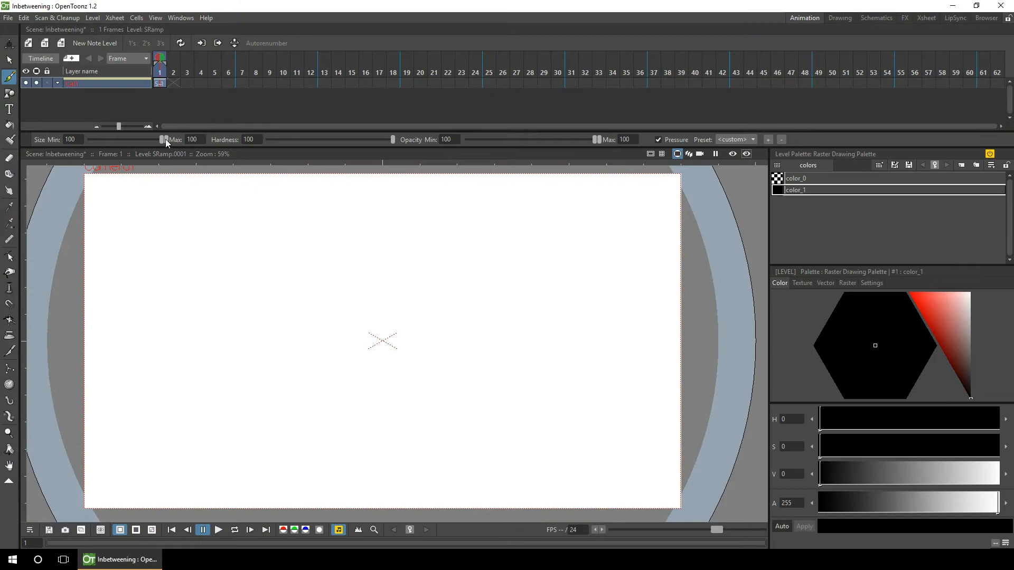
left_click_drag(263, 322, 492, 316)
left_click(971, 345)
left_click_drag(912, 474, 945, 475)
Clear the test strokes and draw a half-pipe ramp with a flat middle and ends curving up on both sides.
key("ctrl+z")
key("ctrl+z")
key("ctrl+z")
key("ctrl+z")
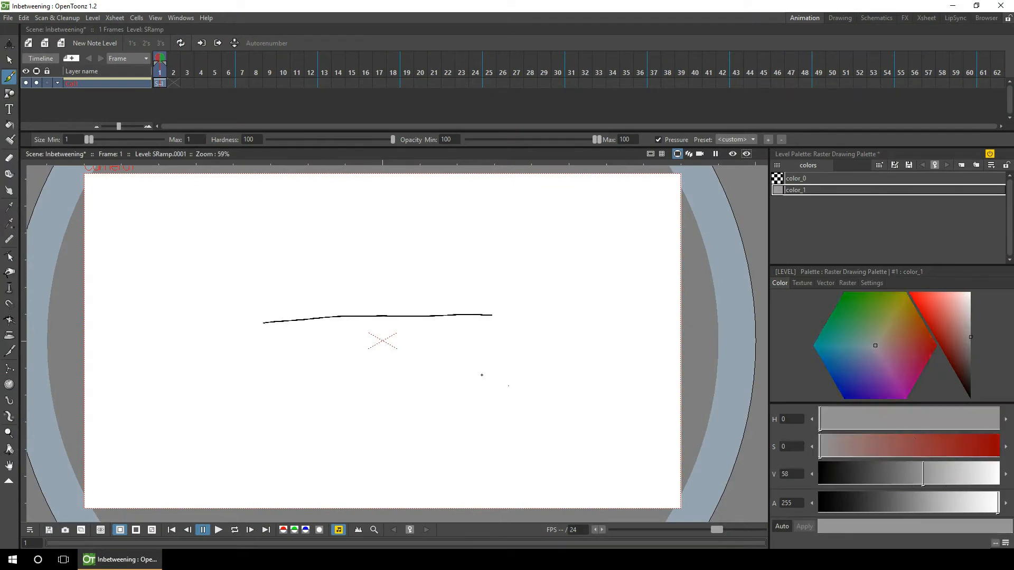
key("ctrl+y")
mouse_move(264, 319)
left_mouse_down()
mouse_move(476, 312)
mouse_move(538, 296)
mouse_move(594, 222)
left_mouse_up()
mouse_move(267, 318)
left_mouse_down()
mouse_move(170, 255)
mouse_move(157, 221)
mouse_move(195, 302)
mouse_move(221, 313)
left_mouse_up()
key("ctrl+z")
key("ctrl+z")
key("ctrl+z")
key("ctrl+y")
left_click_drag(159, 223, 275, 318)
Name the ramp layer Sketch Ramp and save the scene.
type("Sketch Ramp")
key("Return")
key("ctrl+s")
Create the SBall level and draw a ball at the ramp's upper-left end in frame 1.
key("alt+n")
left_click(12, 358)
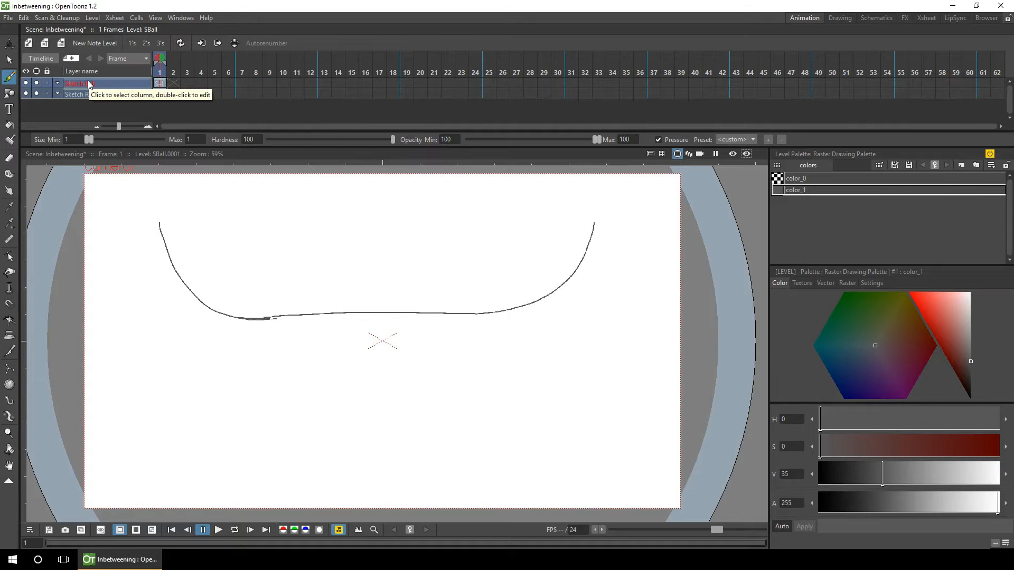
left_click_drag(173, 240, 166, 239)
Extend the Sketch Ramp drawing's exposure to frame 6.
left_click(173, 84)
left_click(160, 94)
left_click_drag(168, 92, 229, 93)
Draw a second ball in frame 2 and move it to the ramp's upper-right end.
left_click(173, 83)
mouse_move(185, 200)
left_mouse_down()
mouse_move(161, 218)
mouse_move(204, 219)
mouse_move(163, 210)
mouse_move(234, 263)
left_mouse_up()
key("ctrl+z")
key("s")
left_click_drag(207, 218, 597, 216)
Insert a new ball drawing at frame 2 and move its ball to the foot of the left curve.
left_click(173, 83)
key("Insert")
key("b")
mouse_move(186, 201)
left_mouse_down()
mouse_move(204, 227)
mouse_move(186, 200)
left_mouse_up()
key("s")
left_click_drag(148, 188, 220, 264)
left_click_drag(199, 222, 266, 298)
Insert a new ball drawing at frame 3 and move its ball to the foot of the right curve.
left_click(189, 88)
key("Insert")
key("b")
mouse_move(184, 199)
left_mouse_down()
mouse_move(185, 242)
mouse_move(188, 200)
mouse_move(234, 272)
left_mouse_up()
key("s")
left_click_drag(212, 221, 525, 288)
Hold each of the four ball drawings for six frames, through frame 24, and play the timing.
left_click(173, 59)
left_click(188, 84)
left_click(160, 83)
mouse_move(166, 88)
left_mouse_down()
mouse_move(283, 89)
mouse_move(349, 148)
left_mouse_up()
left_click(218, 530)
left_click_drag(175, 85, 475, 84)
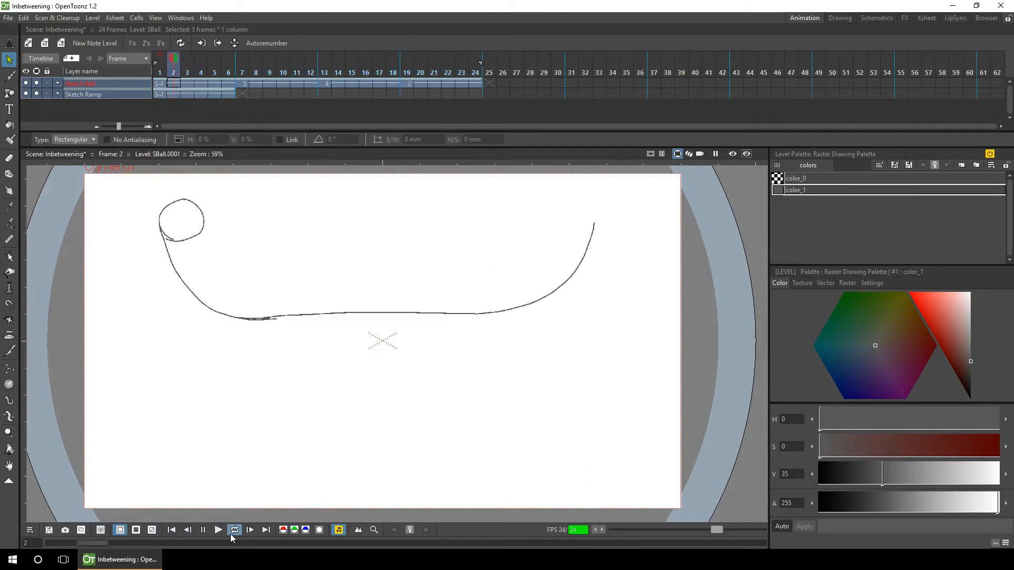
left_click(203, 530)
Retime the ball drawings so the second, third and last ones start at frames 11, 19 and 29, and play the loop.
left_click(229, 84)
left_click_drag(269, 86, 293, 83)
left_click(365, 83)
left_click_drag(375, 81, 407, 82)
left_click(476, 83)
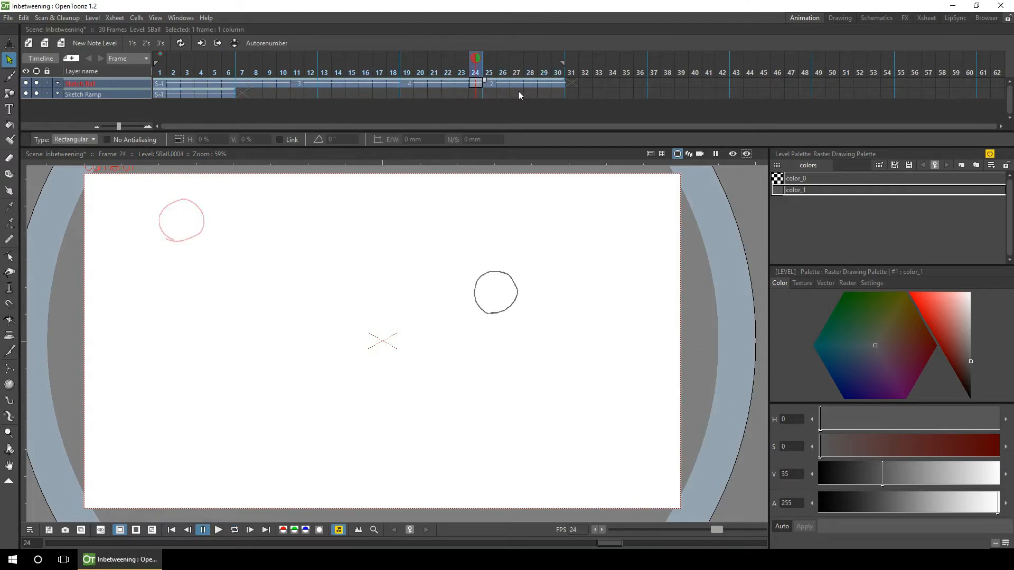
left_click_drag(486, 83, 474, 83)
left_click(232, 531)
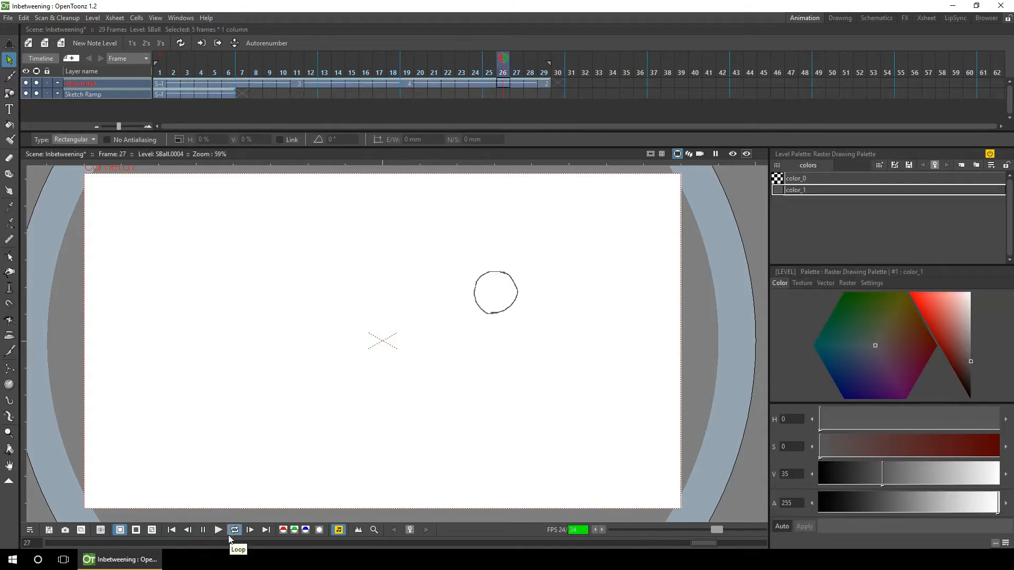
Extend the Sketch Ramp exposure to frame 29 and play the animation in a loop.
left_click_drag(235, 96, 549, 94)
left_click(157, 83)
left_click(234, 530)
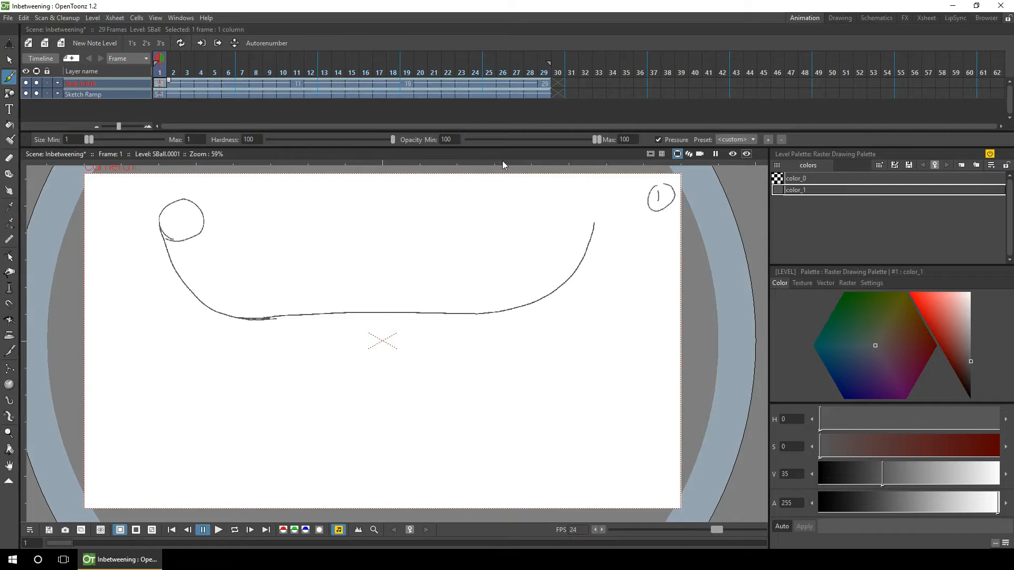
Write the frame numbers on the ball drawings in the canvas's upper-right corner, a circled 1 and 11.
left_click_drag(653, 191, 652, 207)
left_click_drag(659, 191, 659, 207)
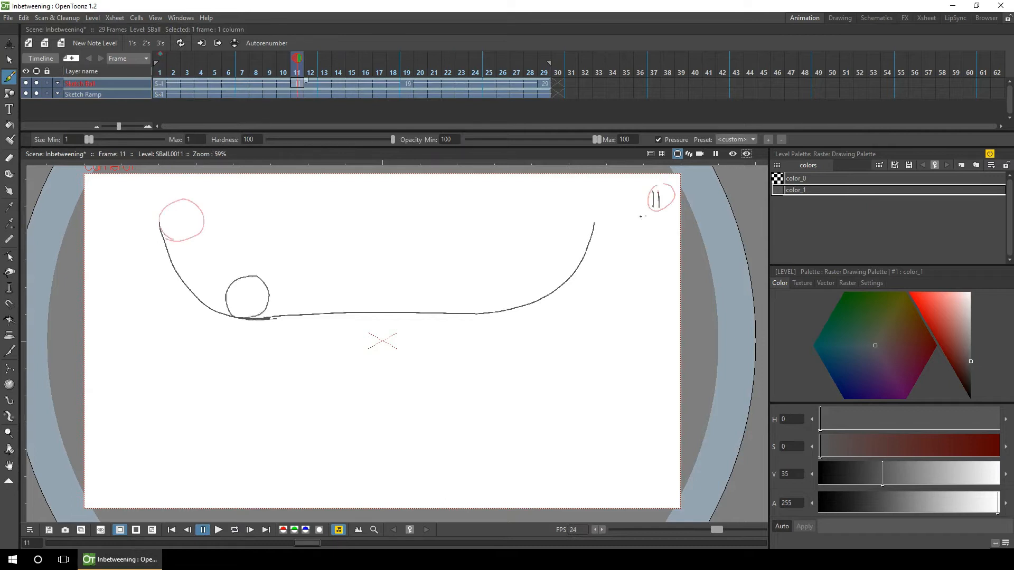
Draw a spacing chart from 1 to 11 below the ramp's left side, with ticks at 9, 7, 5 and 3.
left_click(159, 94)
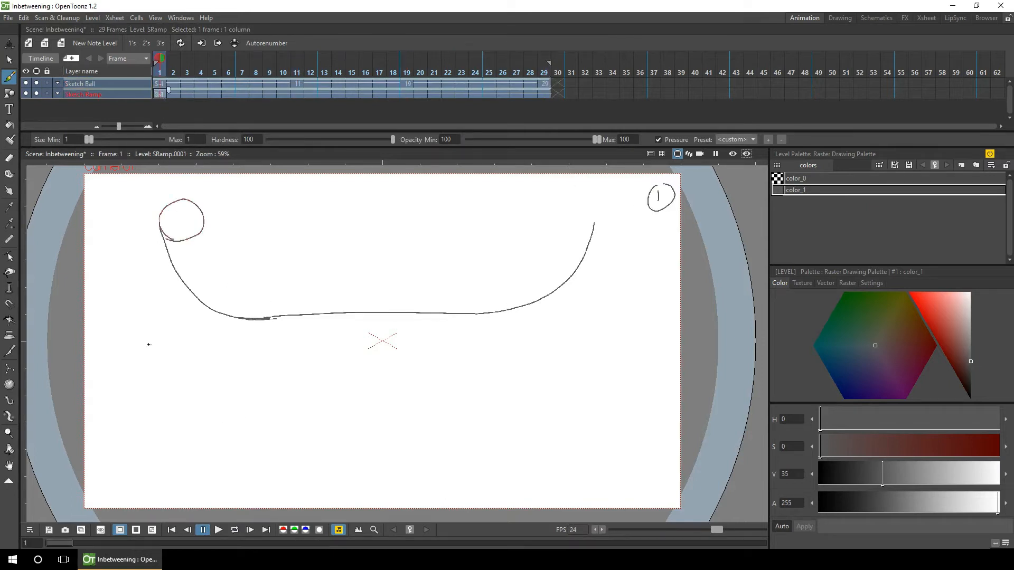
left_click_drag(207, 358, 225, 358)
left_click_drag(217, 359, 223, 495)
left_click_drag(215, 498, 238, 497)
left_click_drag(239, 349, 237, 349)
left_click_drag(238, 353, 239, 363)
left_click_drag(255, 495, 259, 503)
left_click_drag(261, 493, 265, 503)
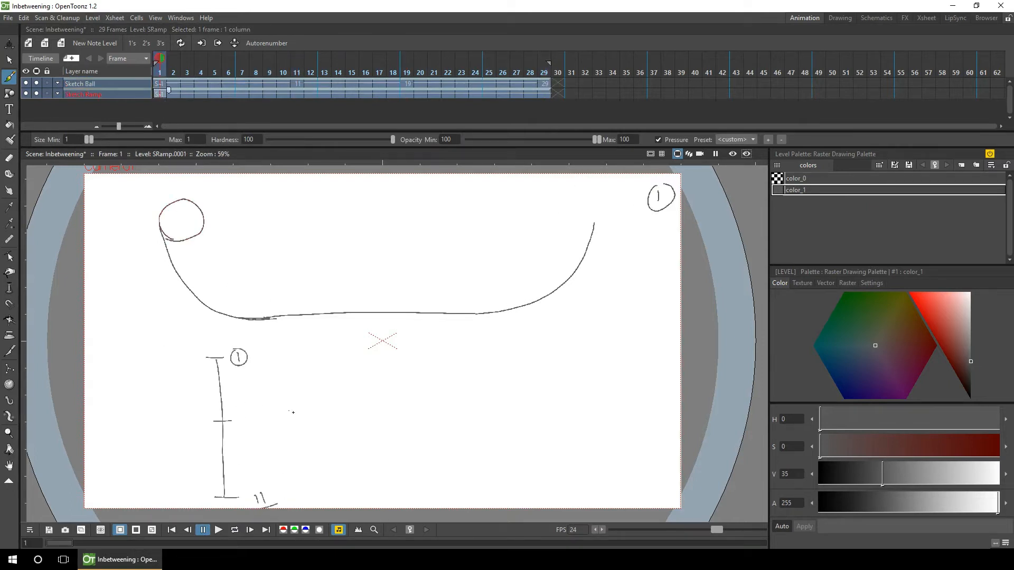
left_click_drag(199, 358, 196, 480)
left_click_drag(244, 384, 250, 394)
left_click_drag(204, 359, 202, 419)
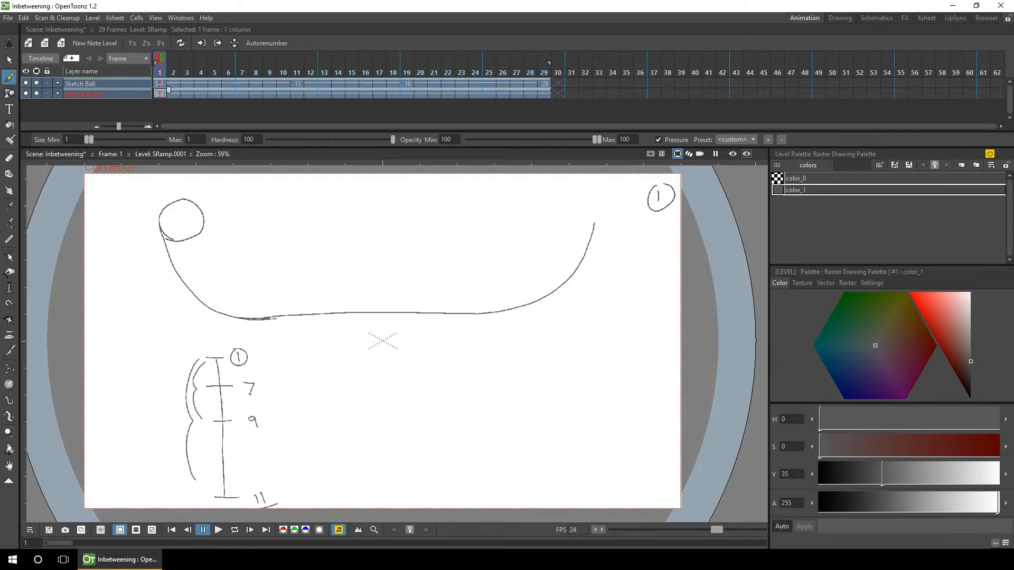
Draw a second spacing chart from 11 to 19 below the ramp's middle, with ticks at 13, 15 and 17.
left_click_drag(390, 353, 388, 496)
left_click_drag(374, 498, 402, 497)
left_click_drag(414, 344, 416, 355)
left_click_drag(418, 346, 420, 356)
left_click_drag(409, 363, 433, 360)
left_click_drag(420, 494, 422, 503)
left_click_drag(436, 496, 432, 504)
left_click_drag(367, 354, 361, 482)
left_click_drag(427, 409, 431, 425)
left_click_drag(379, 380, 399, 379)
left_click_drag(412, 375, 413, 385)
left_click_drag(376, 355, 373, 407)
left_click_drag(382, 456, 432, 462)
left_click_drag(379, 421, 373, 499)
Draw a third spacing chart from 19 to 29 below the ramp's right side, with ticks at 21, 23, 25 and 27.
left_click_drag(564, 348, 563, 490)
left_click_drag(548, 491, 570, 490)
left_click_drag(589, 329, 590, 339)
left_click_drag(600, 331, 598, 341)
left_click_drag(585, 347, 606, 346)
left_click_drag(589, 492, 597, 500)
left_click_drag(609, 493, 607, 500)
left_click_drag(602, 481, 599, 482)
left_click_drag(598, 409, 607, 417)
left_click_drag(609, 408, 611, 418)
mouse_move(543, 348)
left_mouse_down()
mouse_move(531, 484)
mouse_move(585, 451)
left_mouse_up()
left_click_drag(596, 446, 621, 457)
mouse_move(552, 412)
left_mouse_down()
mouse_move(548, 484)
mouse_move(572, 470)
left_mouse_up()
left_click_drag(586, 470, 603, 481)
left_click_drag(549, 455, 544, 492)
left_click_drag(558, 483, 575, 486)
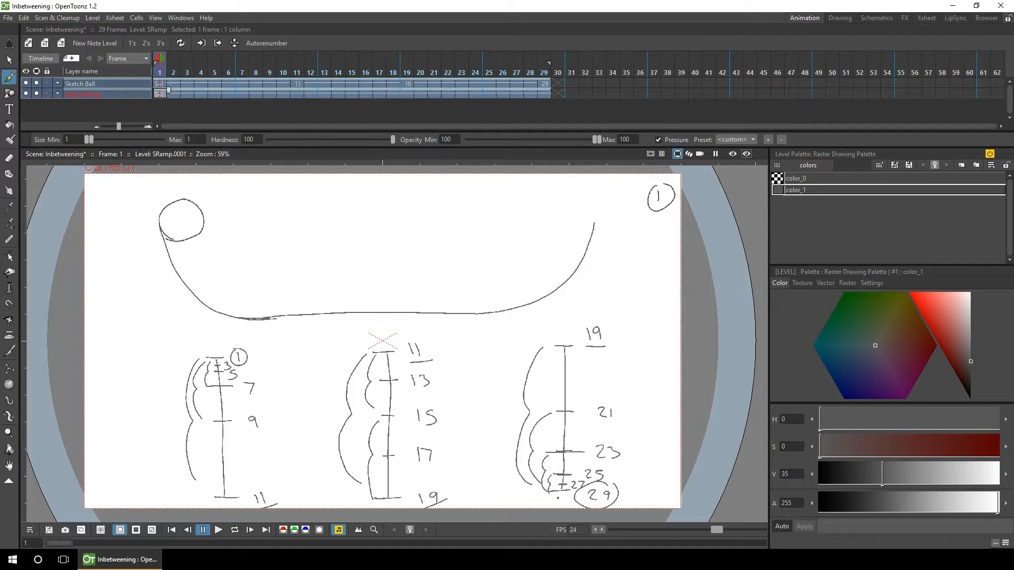
Sketch arrows along the ball's path between the key positions on frame 23 of the ball layer.
left_click(461, 82)
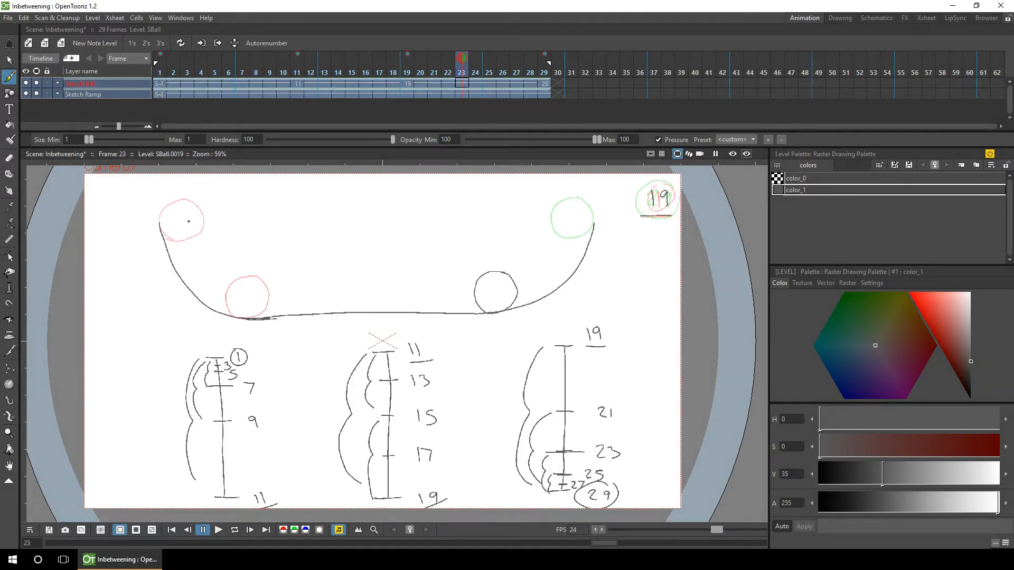
left_click_drag(183, 218, 239, 292)
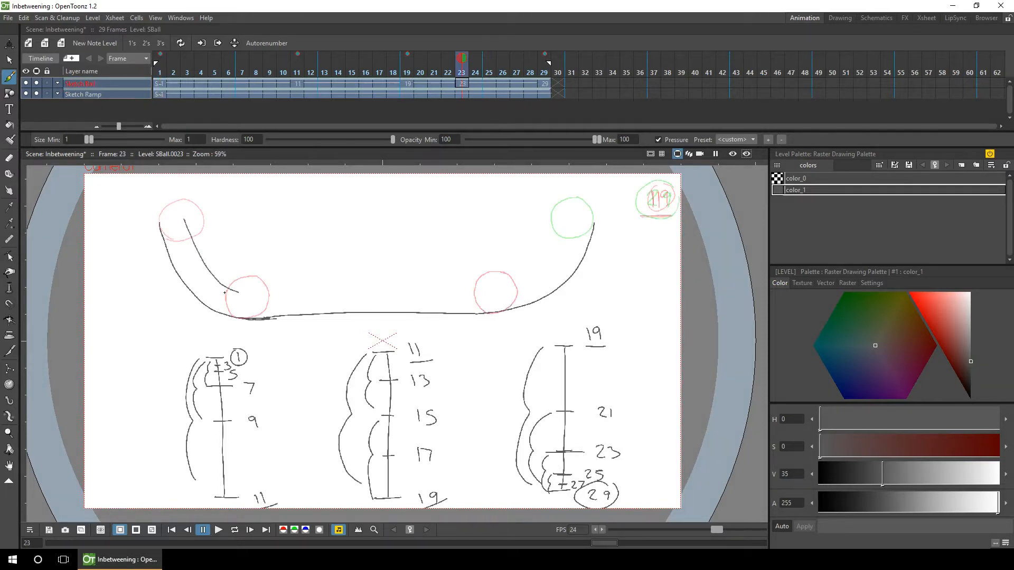
mouse_move(262, 297)
left_mouse_down()
mouse_move(466, 293)
mouse_move(455, 302)
mouse_move(565, 227)
left_mouse_up()
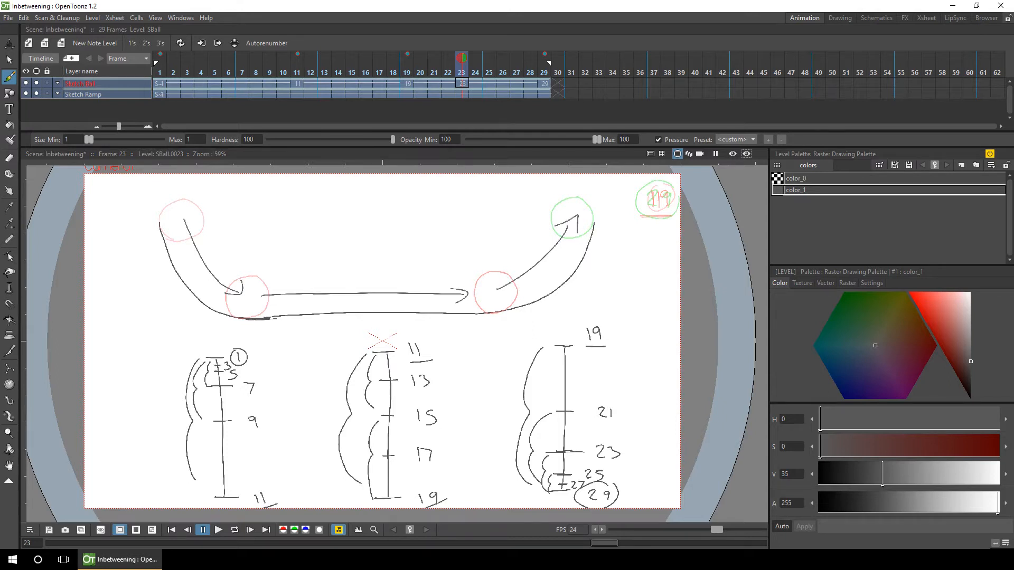
Undo all the path arrows drawn on frame 23.
key("ctrl+z")
key("ctrl+z")
key("ctrl+z")
key("ctrl+z")
key("ctrl+z")
key("ctrl+z")
key("ctrl+z")
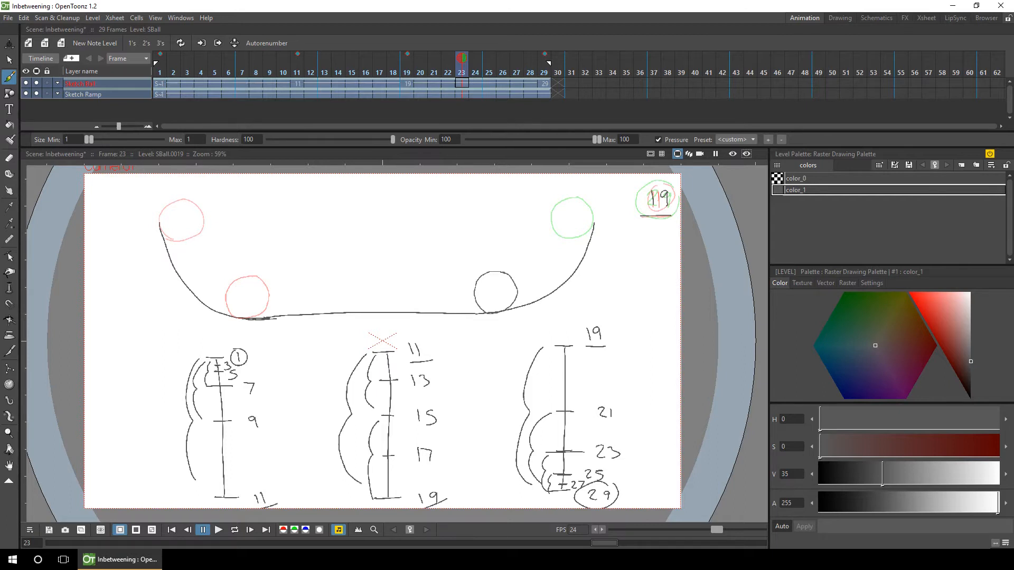
Set the Autocreation drawing preference to Disabled.
left_click(9, 19)
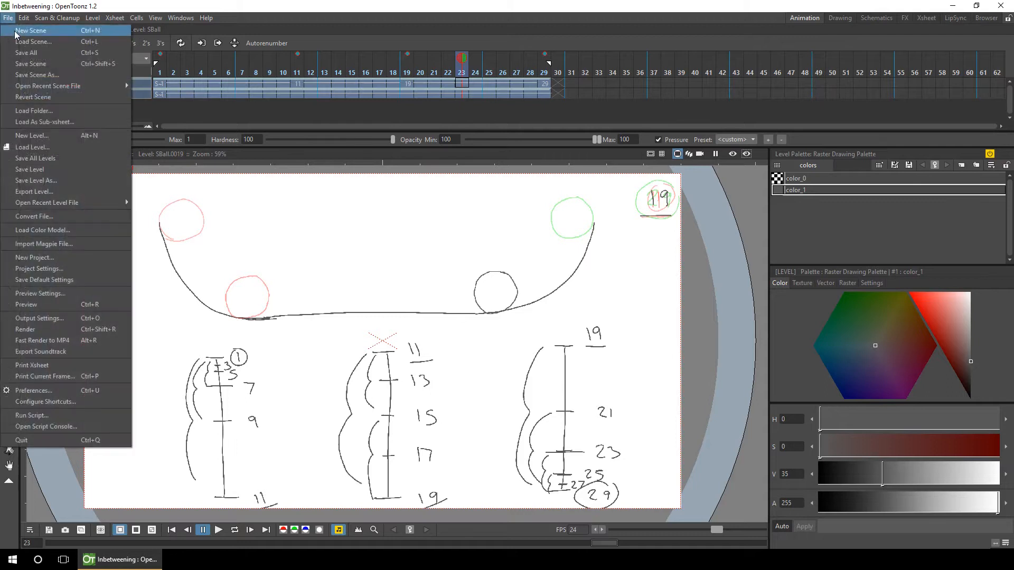
left_click(24, 391)
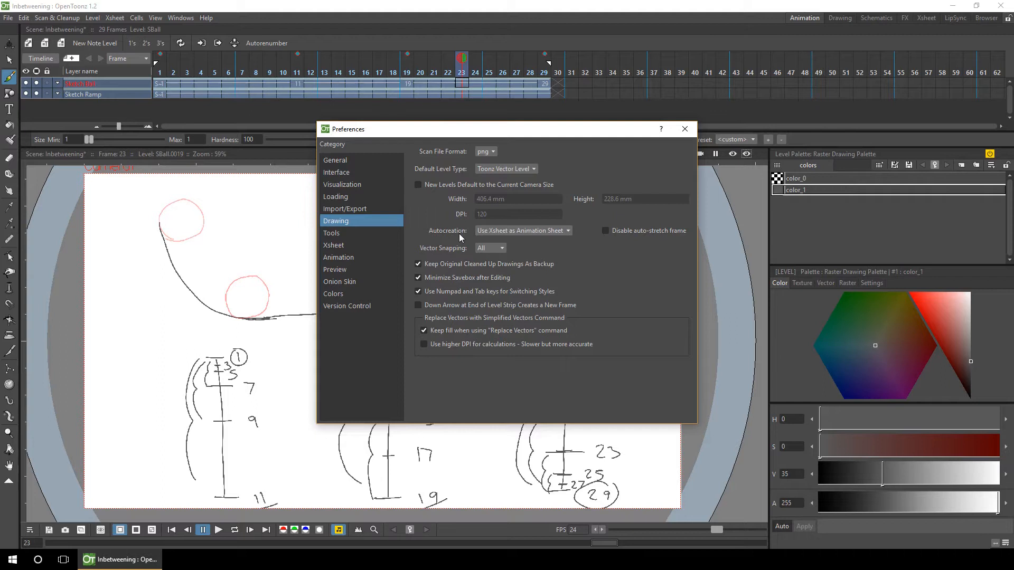
left_click(566, 230)
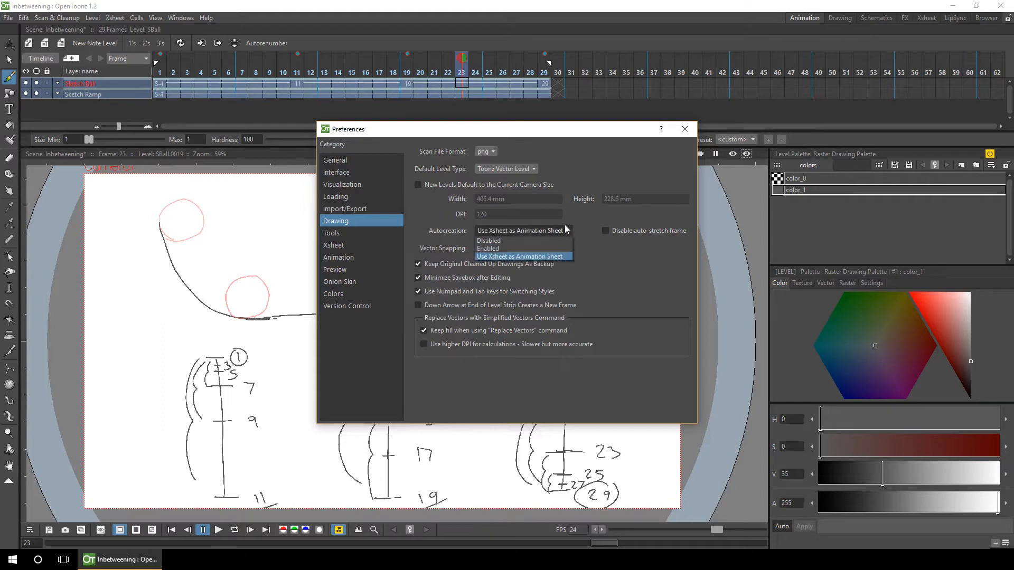
left_click(501, 240)
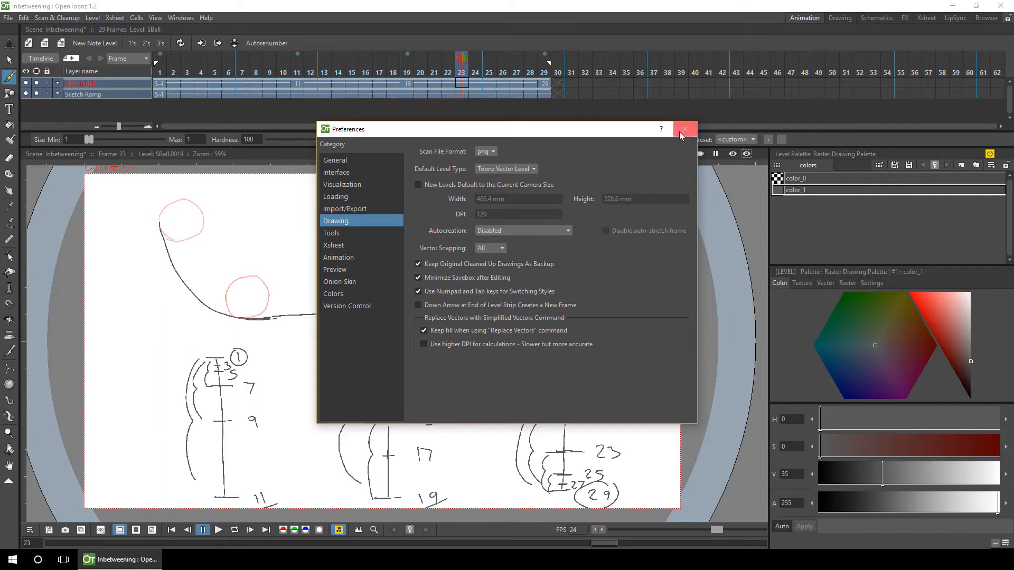
left_click(683, 131)
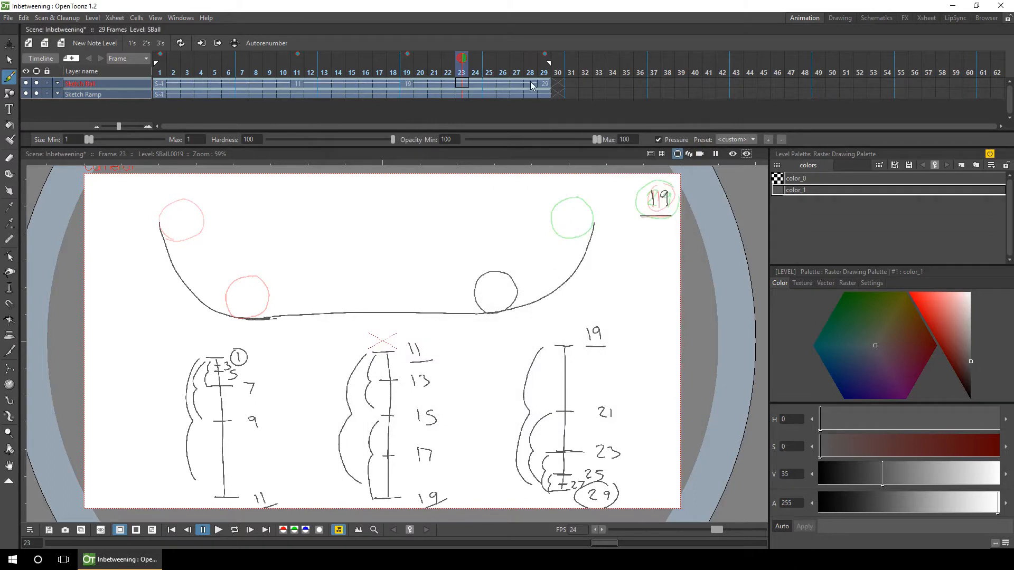
Clear the ball layer's cells from frame 26 to frame 28.
left_click(530, 83)
left_click(504, 84, "shift")
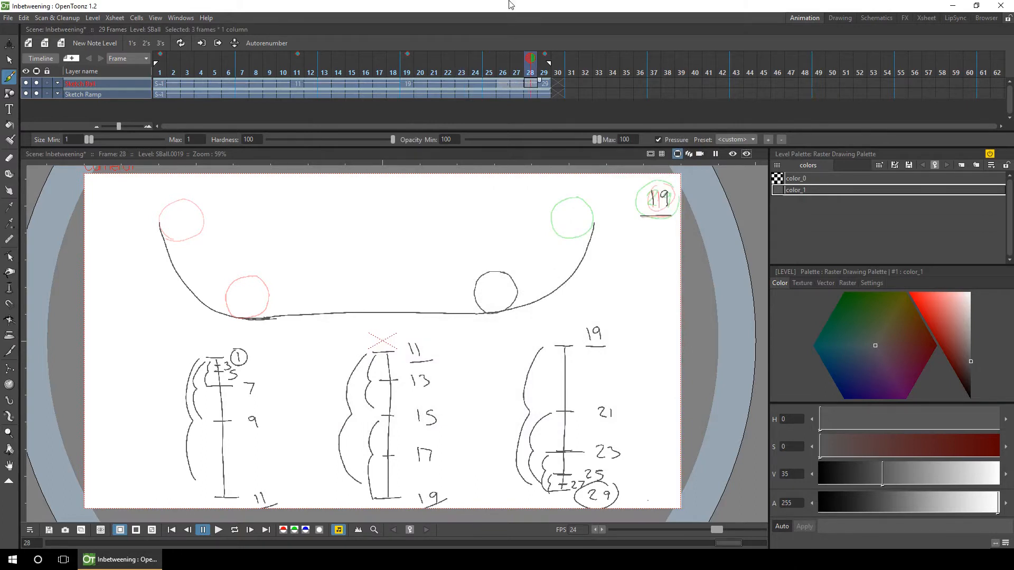
left_click(502, 83)
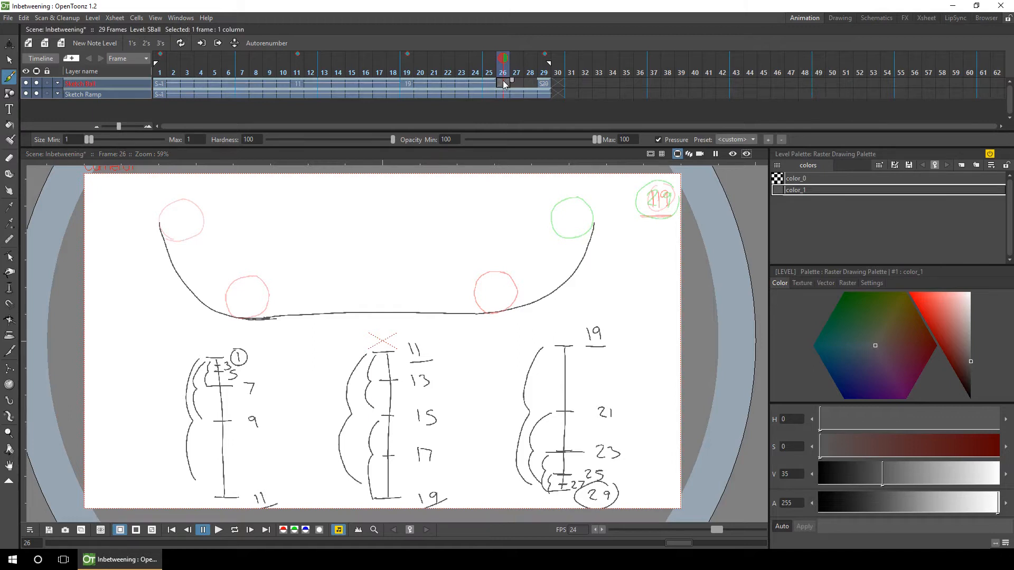
Open the SBall level strip, go to the empty drawing after 0029, and return to frame 26 of the scene.
left_click(181, 18)
left_click(192, 110)
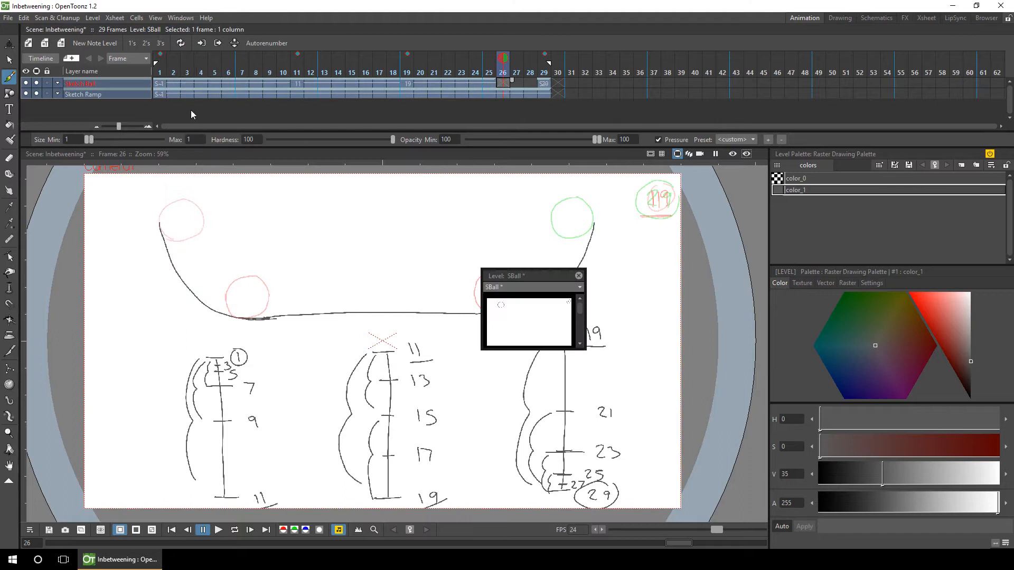
left_click_drag(536, 268, 663, 65)
left_click(528, 308)
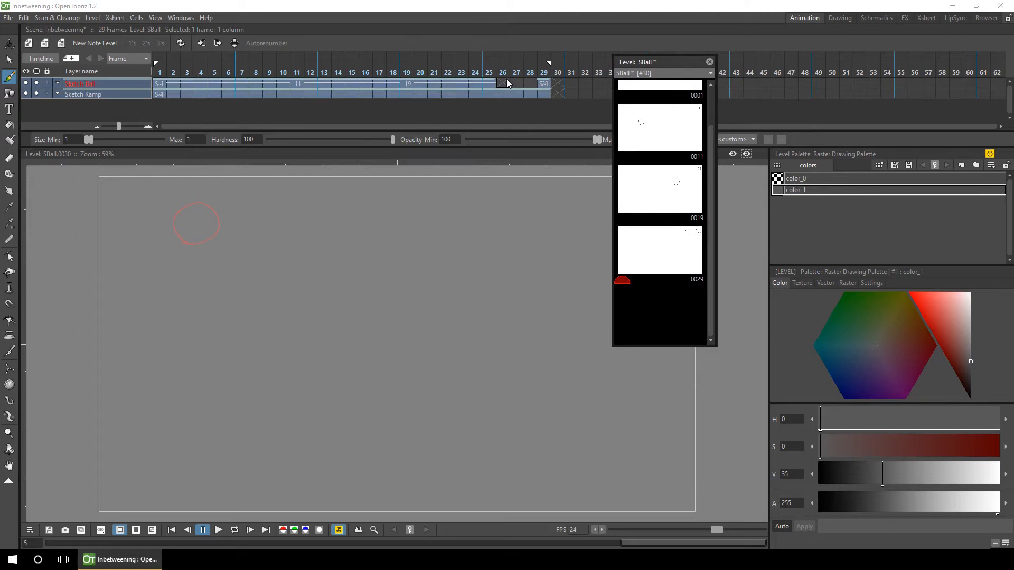
left_click(710, 63)
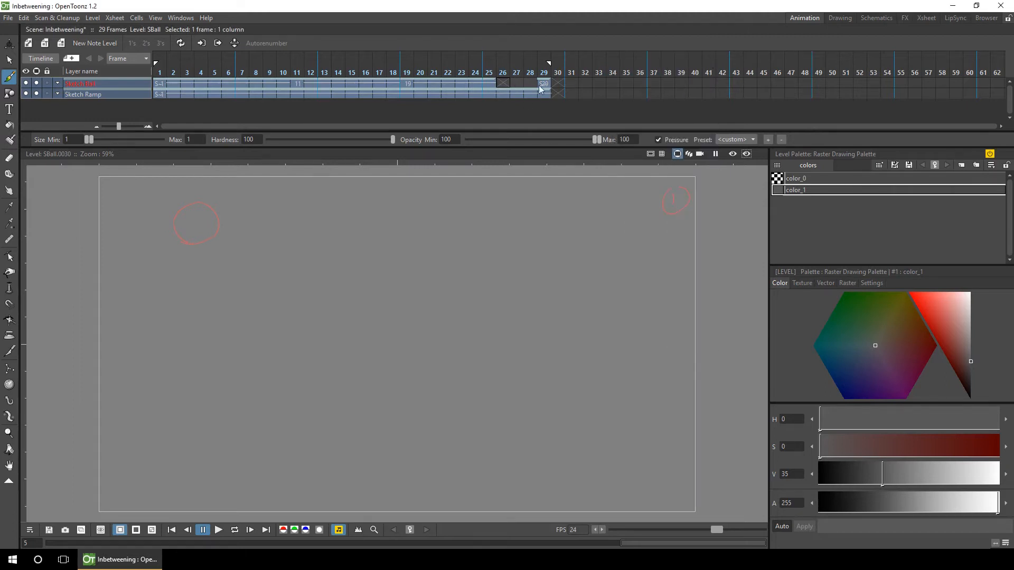
left_click(506, 83)
Set the Autocreation drawing preference to Enabled.
left_click(7, 17)
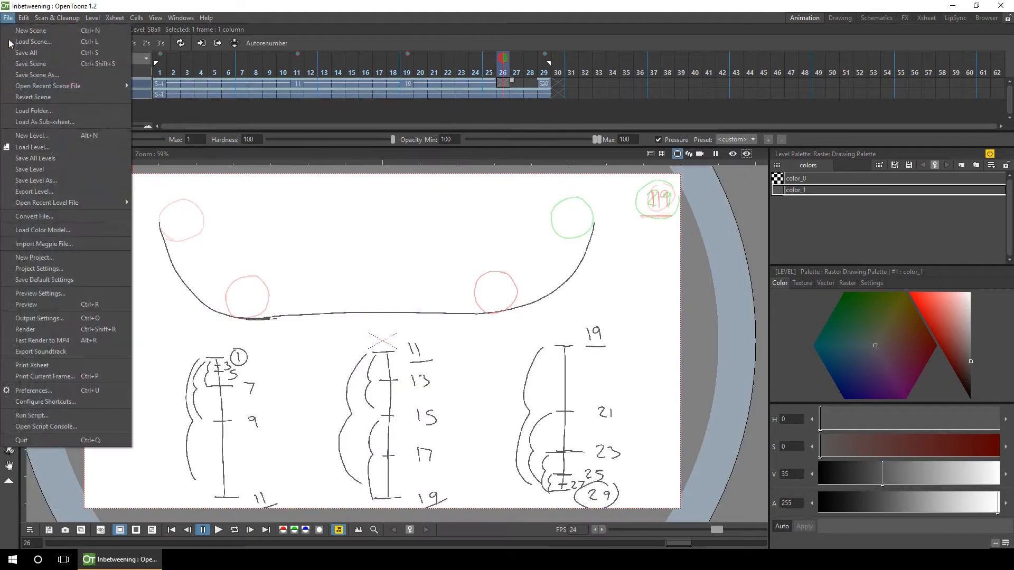
left_click(31, 391)
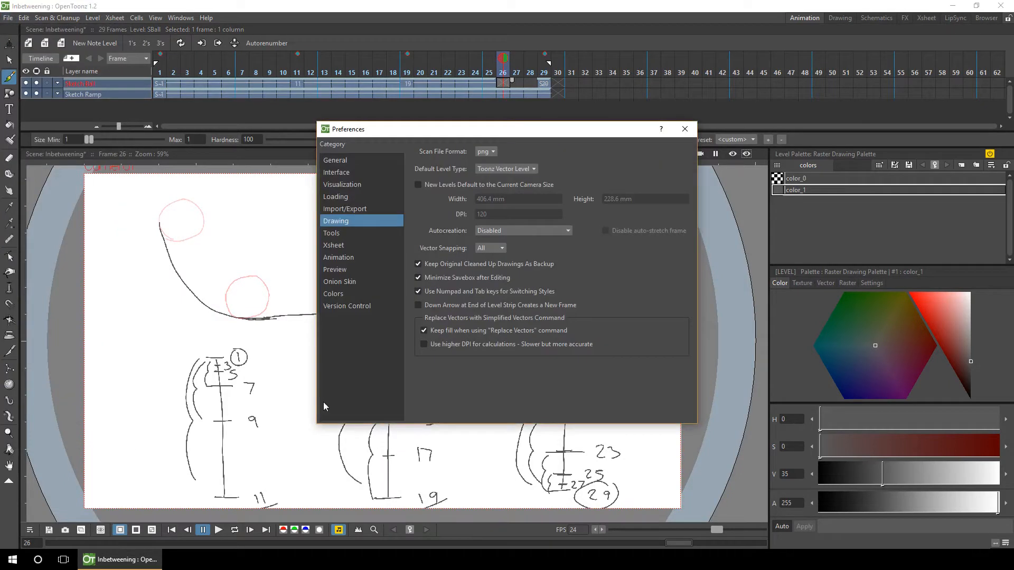
left_click(515, 231)
left_click(498, 243)
left_click(685, 130)
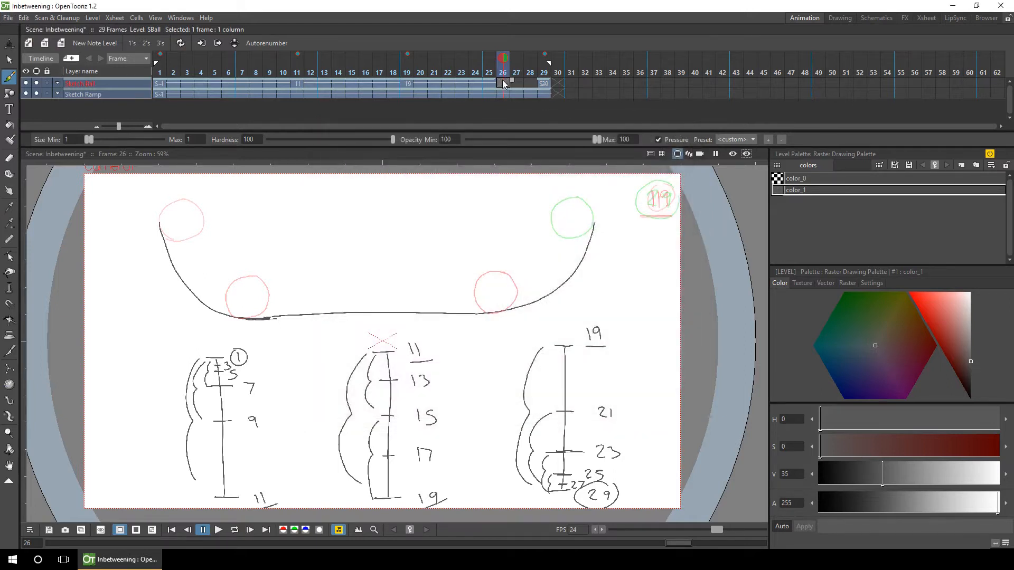
Draw a ball on the ramp's right curve at frame 26 and check the cells at frames 27 and 28.
mouse_move(552, 247)
left_mouse_down()
mouse_move(543, 292)
mouse_move(552, 244)
left_mouse_up()
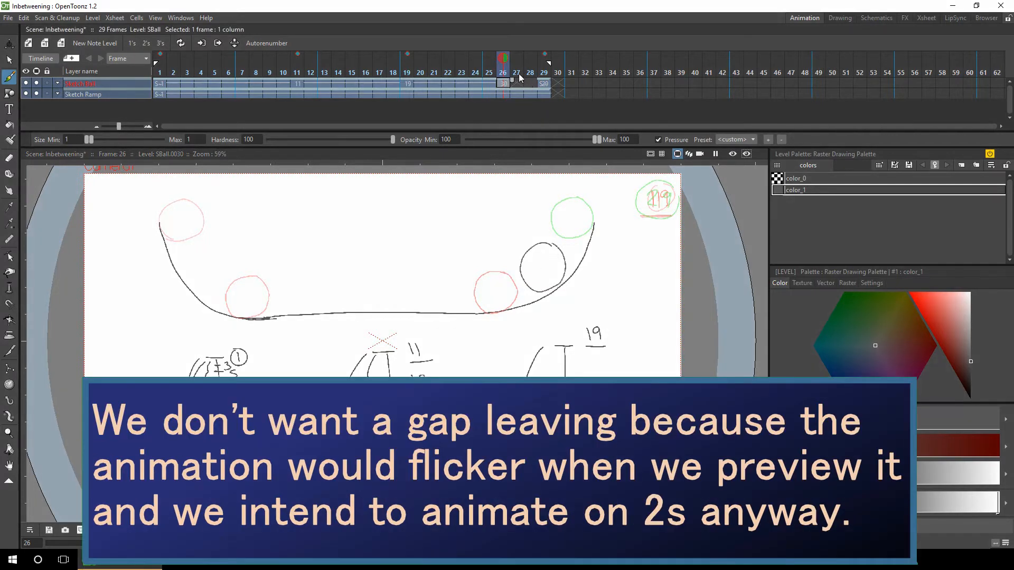
left_click(517, 73)
left_click(532, 73)
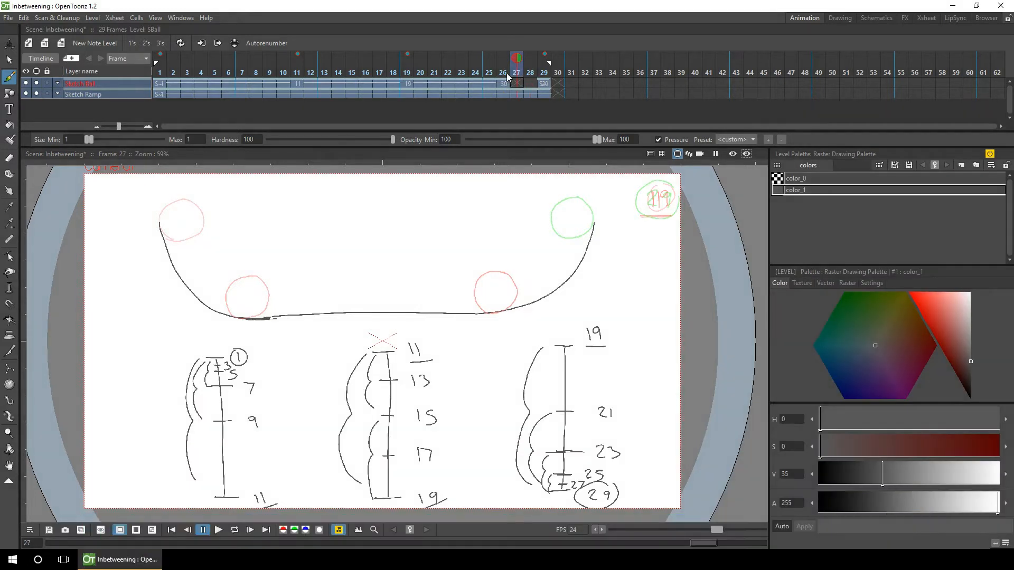
left_click(502, 84)
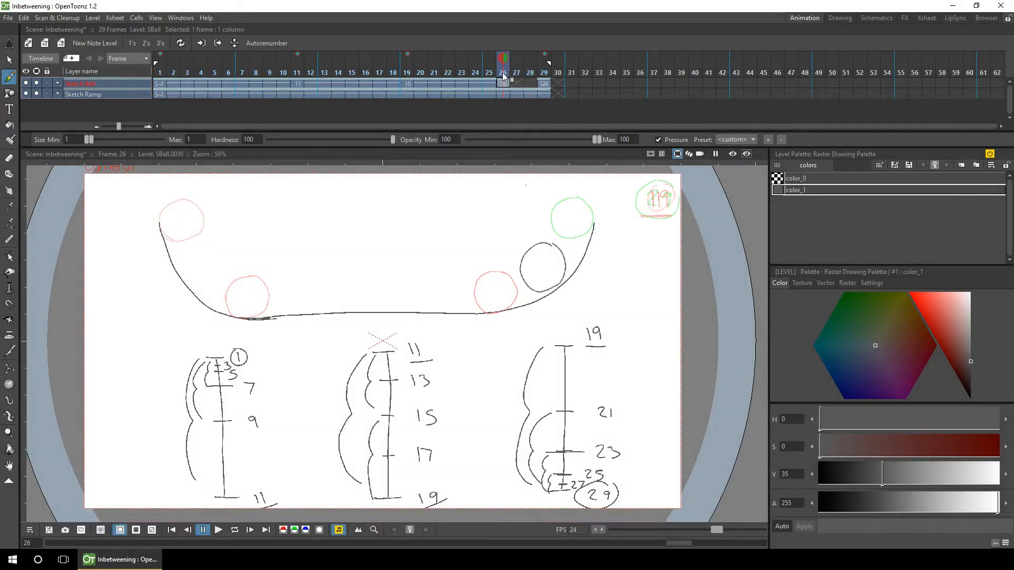
Extend the frame 26 ball drawing through frame 28 and move the last ball drawing back to frame 29.
left_click_drag(512, 82, 573, 83)
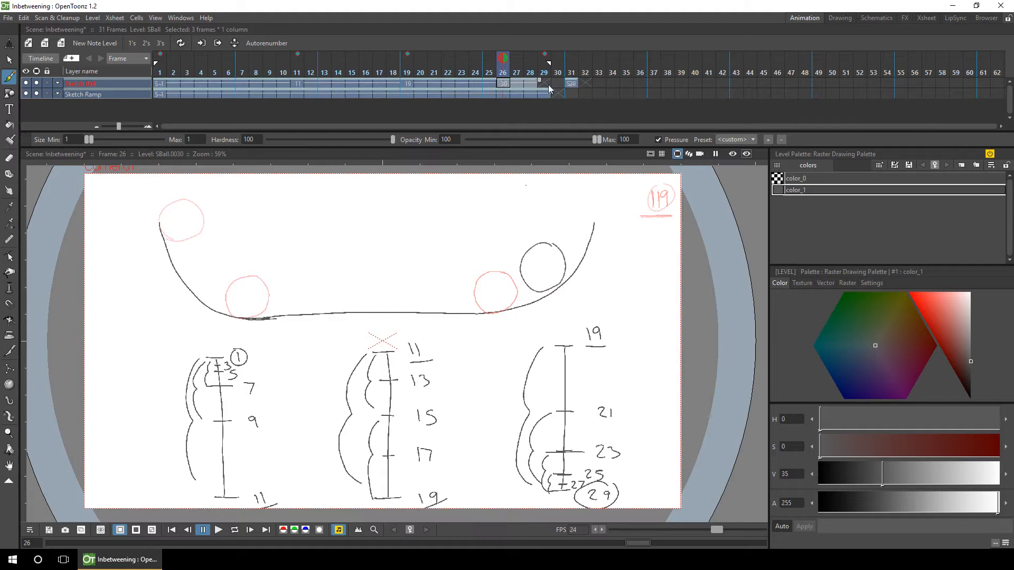
left_click(569, 83)
left_click_drag(566, 83, 545, 87)
left_click(545, 87)
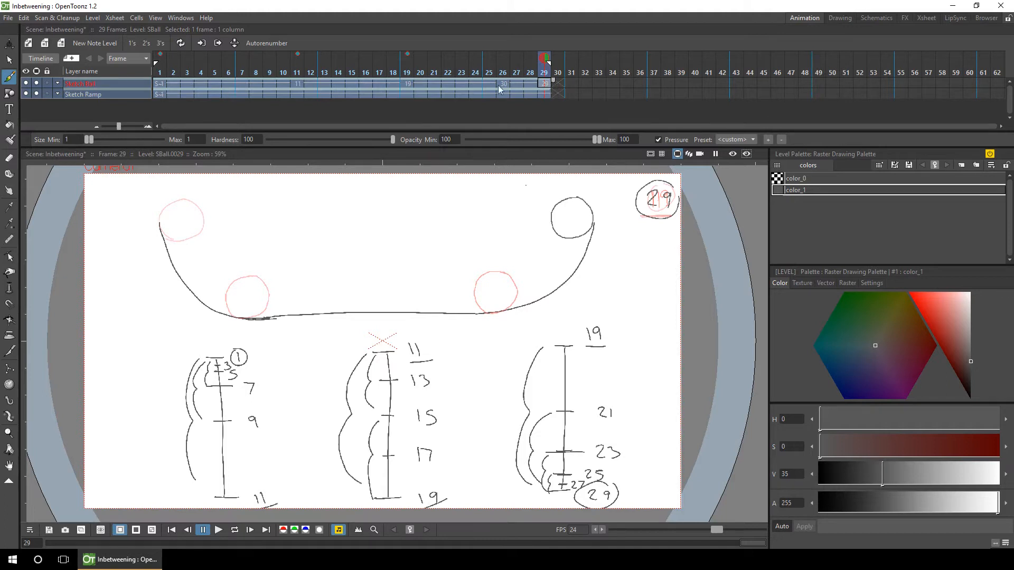
Set the Autocreation drawing preference to Use Xsheet as Animation Sheet.
left_click(8, 18)
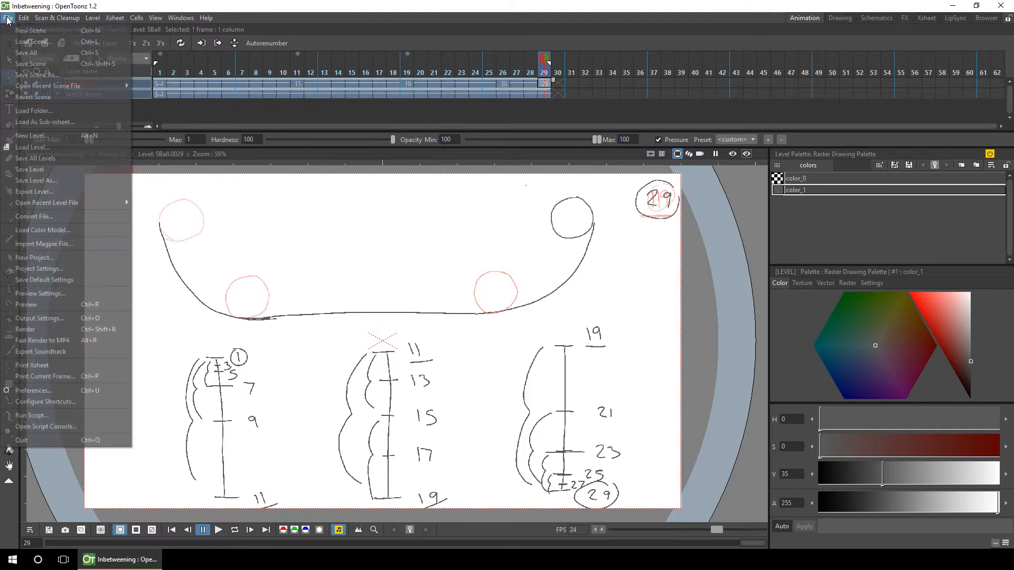
left_click(28, 392)
left_click(520, 229)
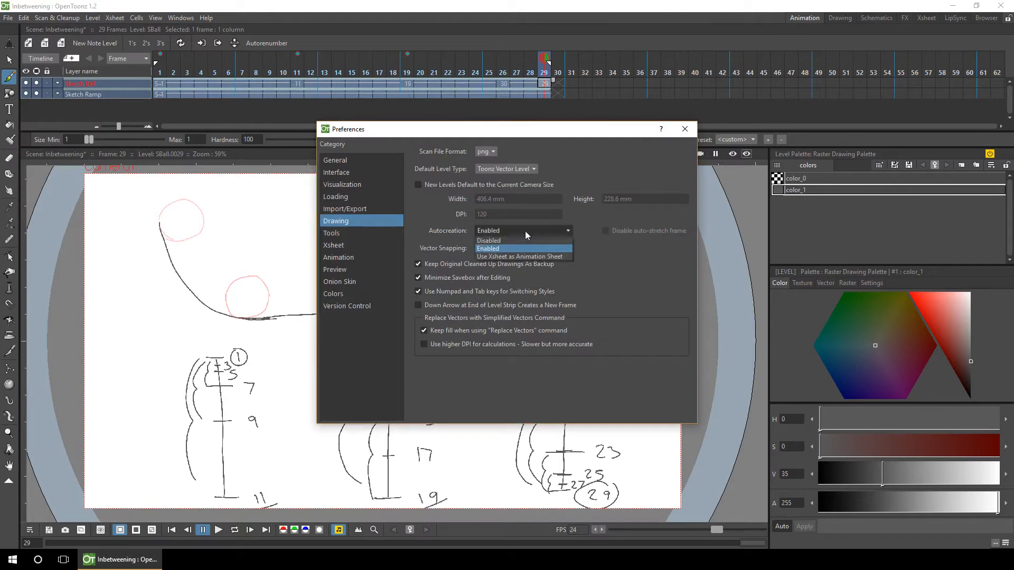
left_click(527, 256)
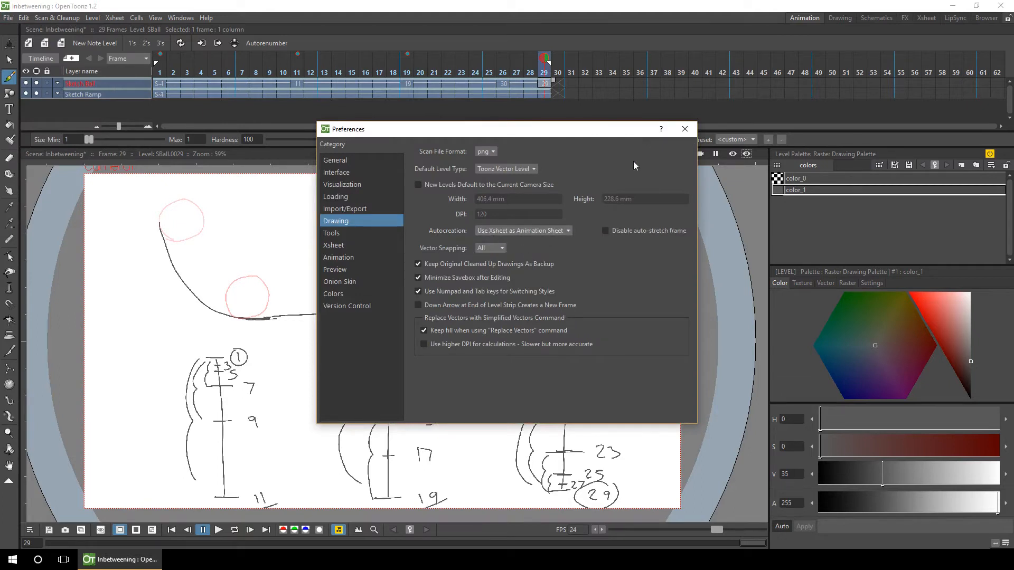
left_click(684, 129)
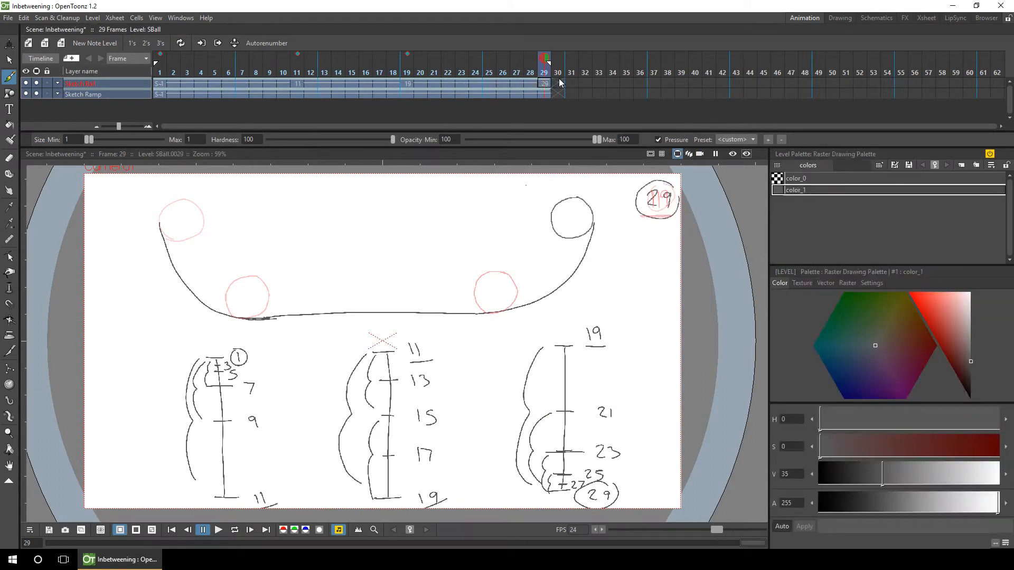
Clear the ball cells at frames 26 to 28, draw a test ball on the ramp's right curve at frame 26, and undo it.
left_click(531, 84)
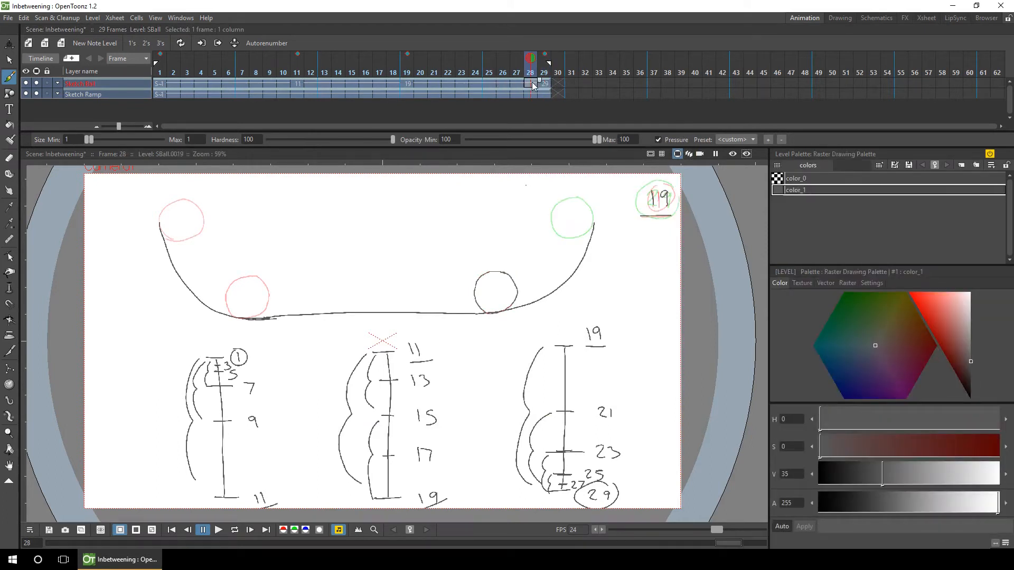
key("Delete")
left_click(502, 84)
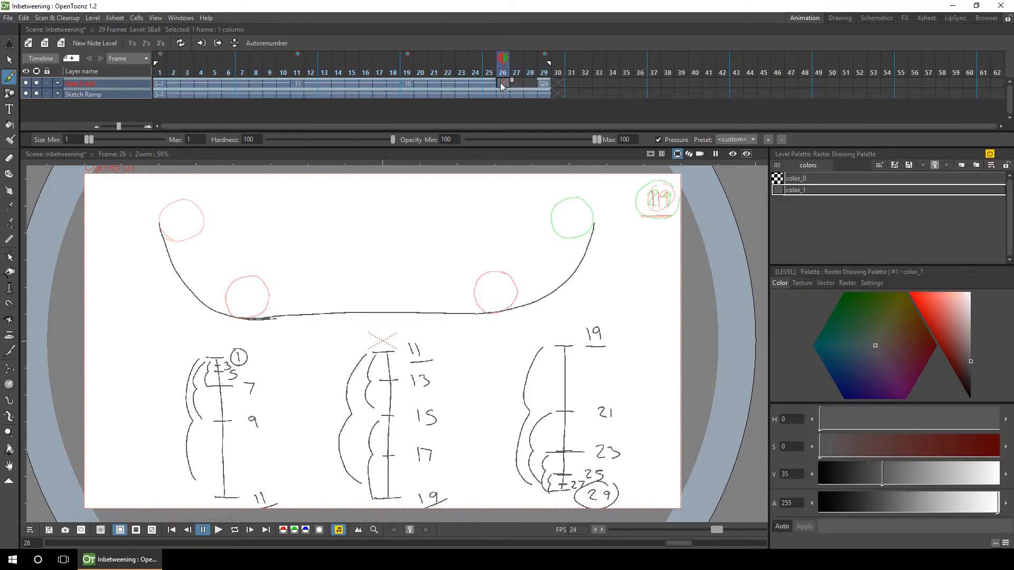
mouse_move(552, 252)
left_mouse_down()
mouse_move(526, 264)
mouse_move(550, 288)
mouse_move(550, 259)
left_mouse_up()
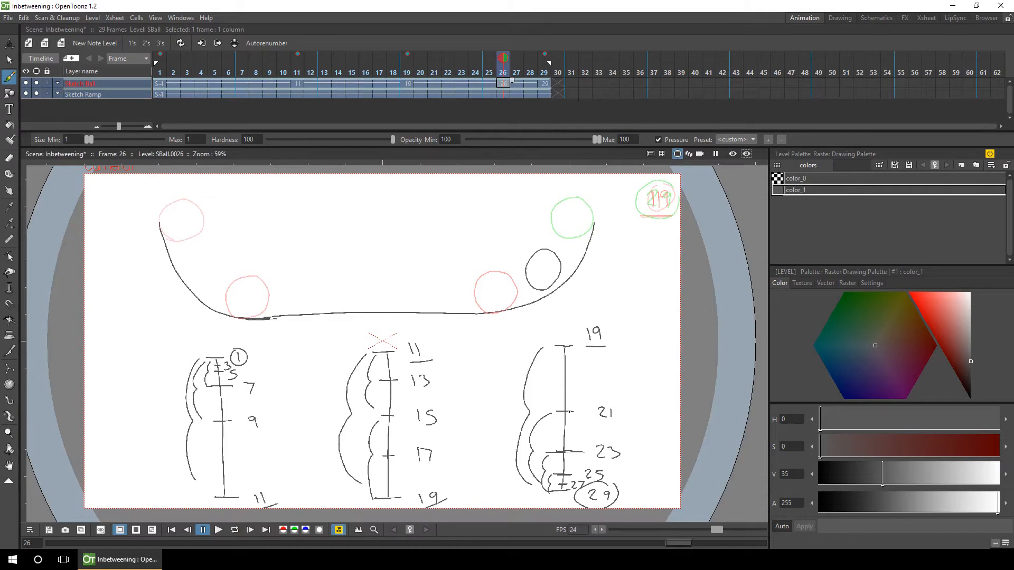
key("ctrl+z")
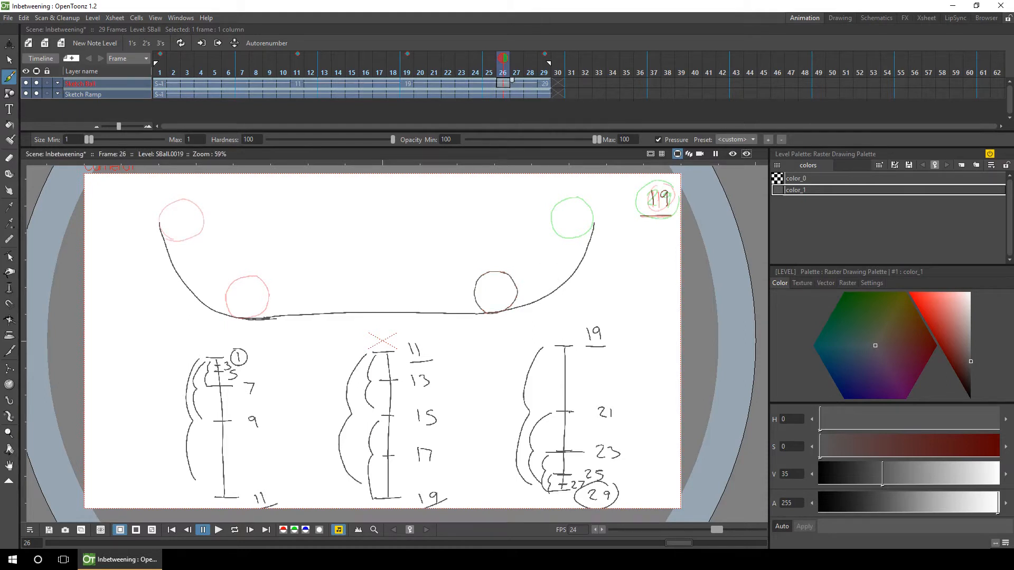
Review the Autocreation options and the auto-stretch setting in the Drawing preferences without changing them.
left_click(8, 17)
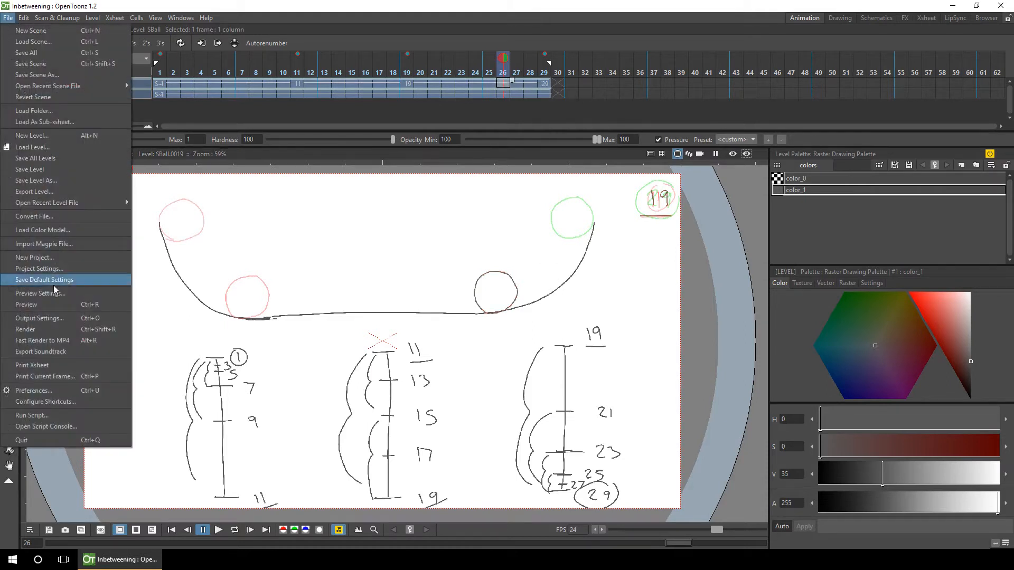
left_click(34, 391)
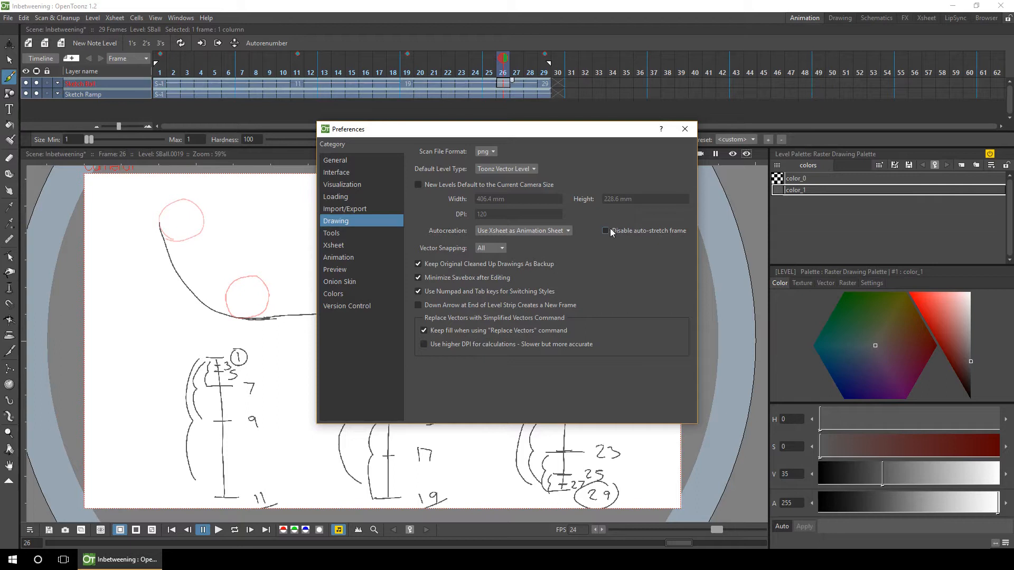
left_click(567, 231)
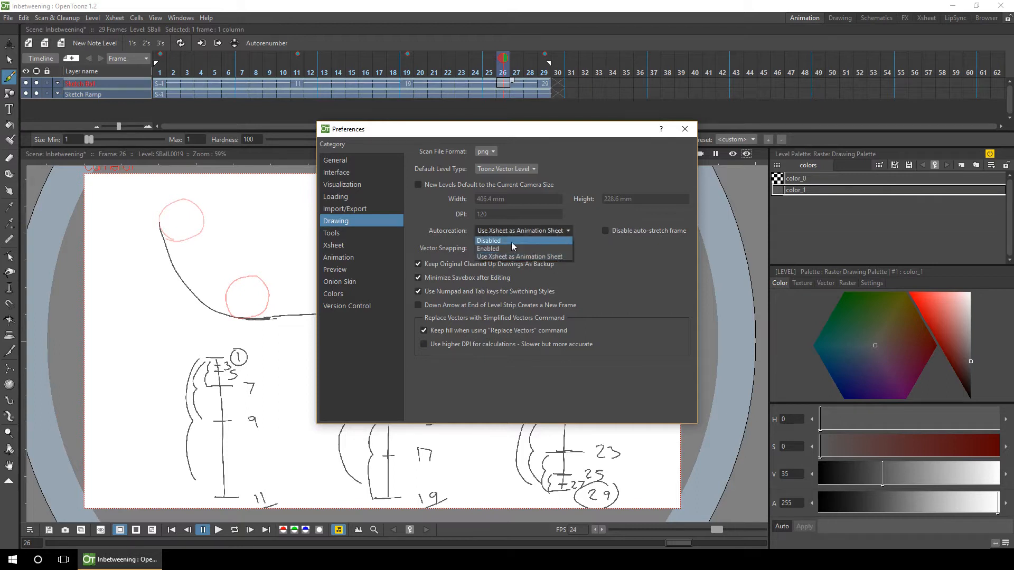
left_click(576, 227)
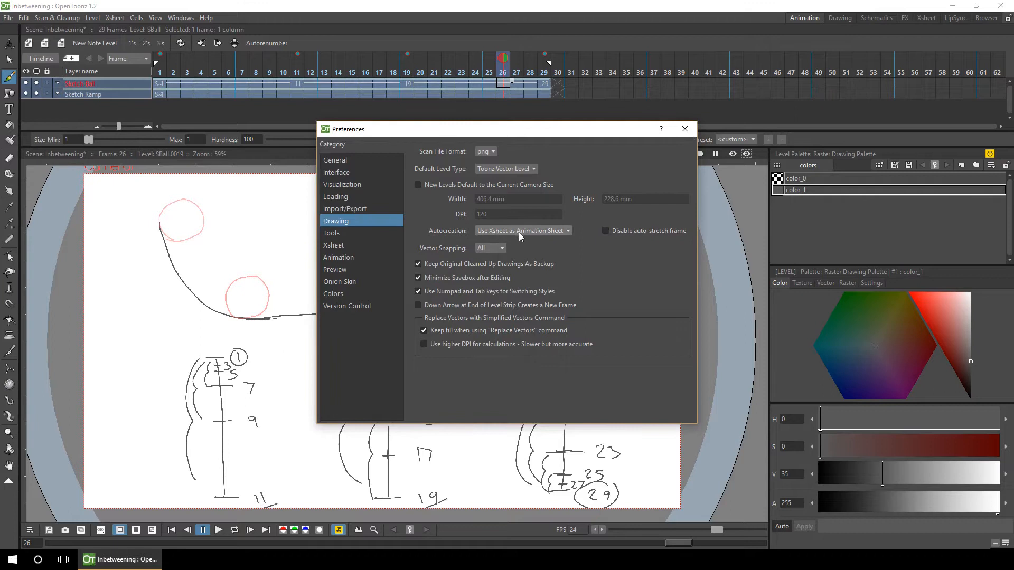
left_click(685, 129)
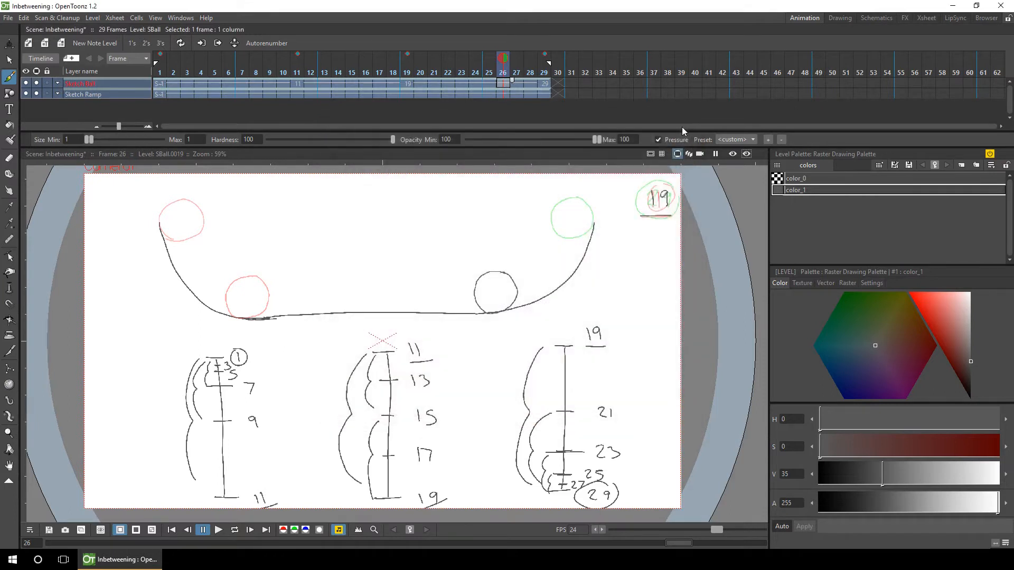
Mark the 11, 19 and 15 entries of the middle timing chart with temporary strokes at frame 1 and undo the marks.
left_click(157, 80)
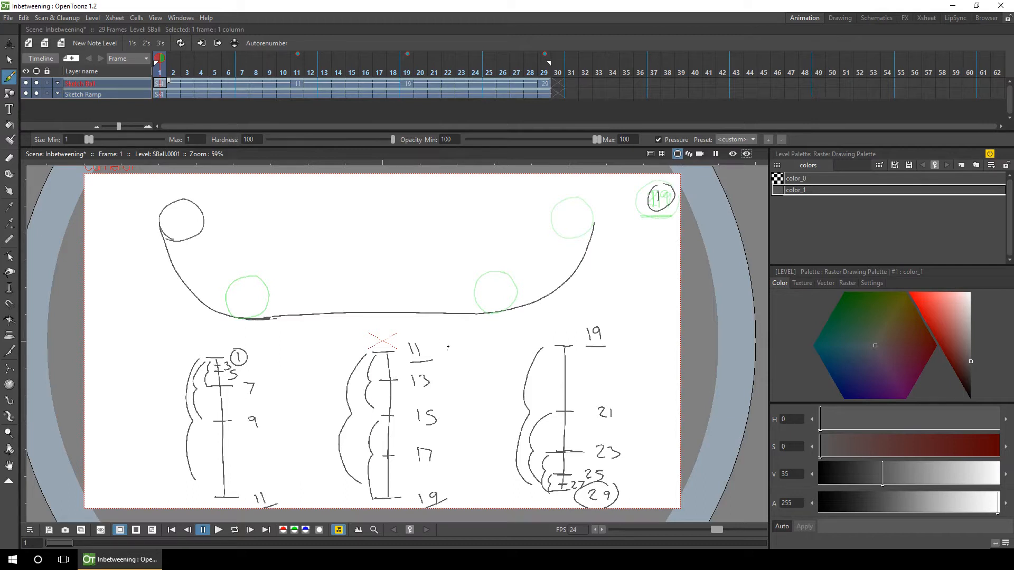
left_click_drag(461, 347, 444, 347)
left_click_drag(450, 341, 445, 348)
mouse_move(480, 494)
left_mouse_down()
mouse_move(460, 494)
mouse_move(468, 500)
left_mouse_up()
left_click_drag(468, 415, 449, 417)
left_click_drag(455, 410, 456, 425)
key("ctrl+z")
key("ctrl+z")
key("ctrl+z")
key("ctrl+z")
key("ctrl+z")
key("ctrl+z")
Clear the ball cells at frames 15 to 18 and trace the ramp's starting ball as a new drawing at frame 15.
left_click(393, 84)
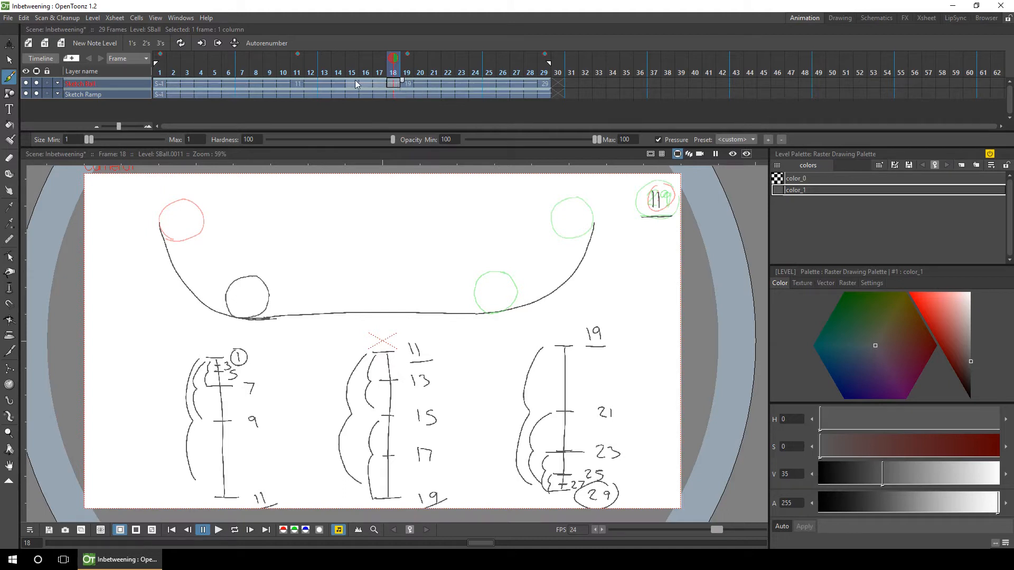
key("Delete")
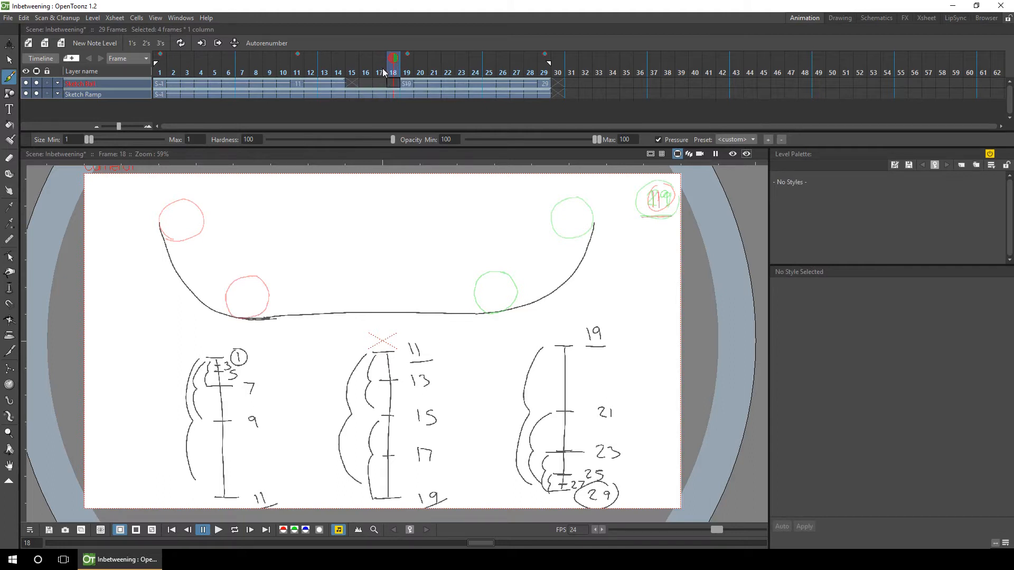
left_click(351, 83)
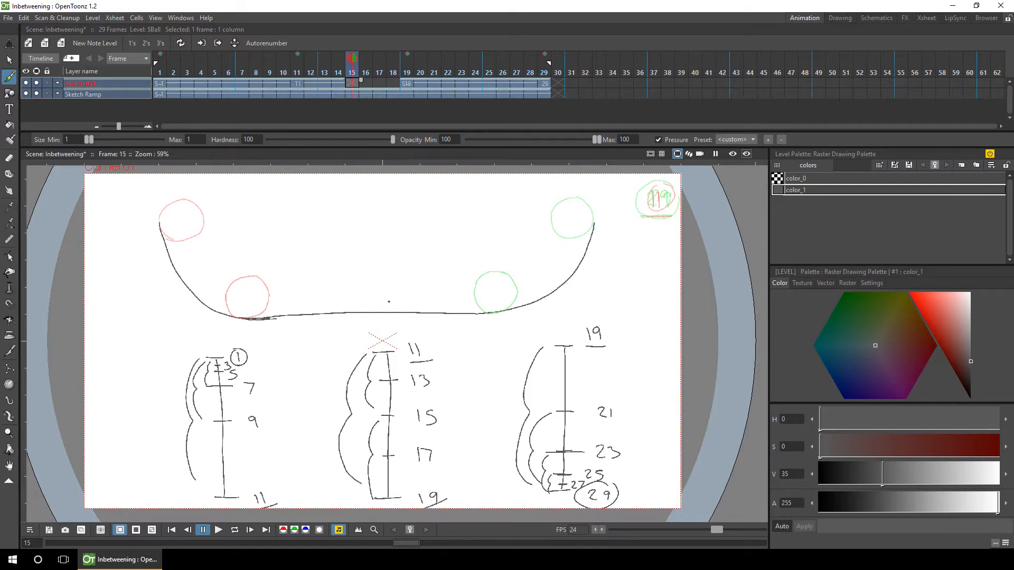
mouse_move(175, 201)
left_mouse_down()
mouse_move(160, 226)
mouse_move(170, 238)
mouse_move(204, 226)
mouse_move(202, 207)
mouse_move(176, 197)
left_mouse_up()
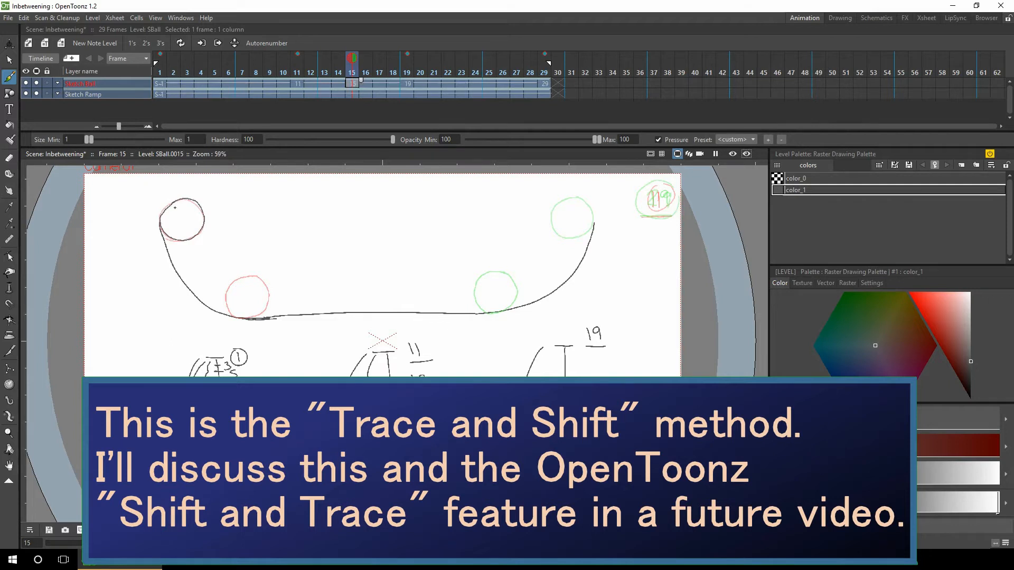
Move the traced frame 15 ball about 300 mm right and 111 mm down, onto the flat ramp midway between balls 11 and 19.
key("s")
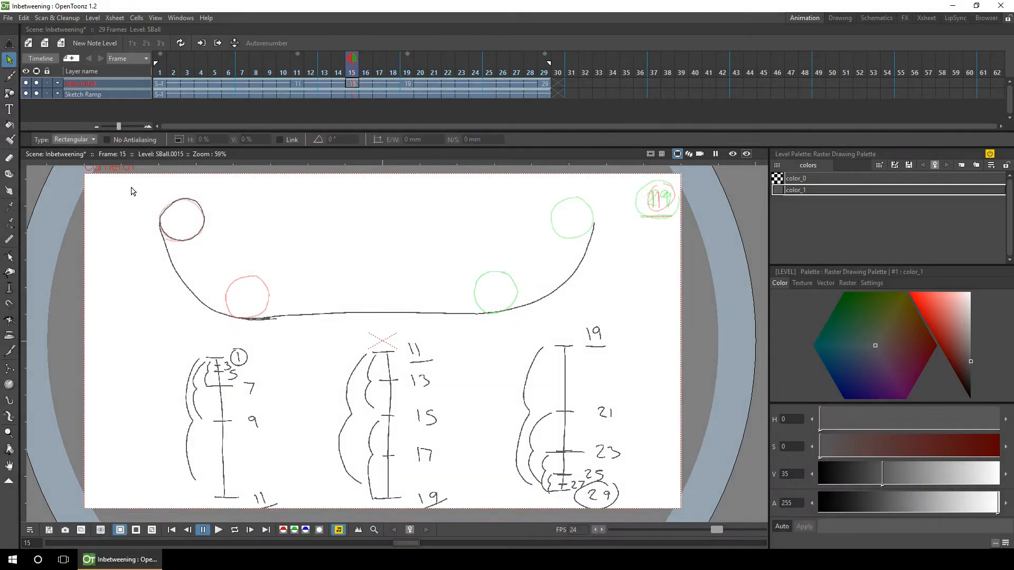
left_click_drag(131, 183, 235, 261)
left_click_drag(206, 217, 395, 299)
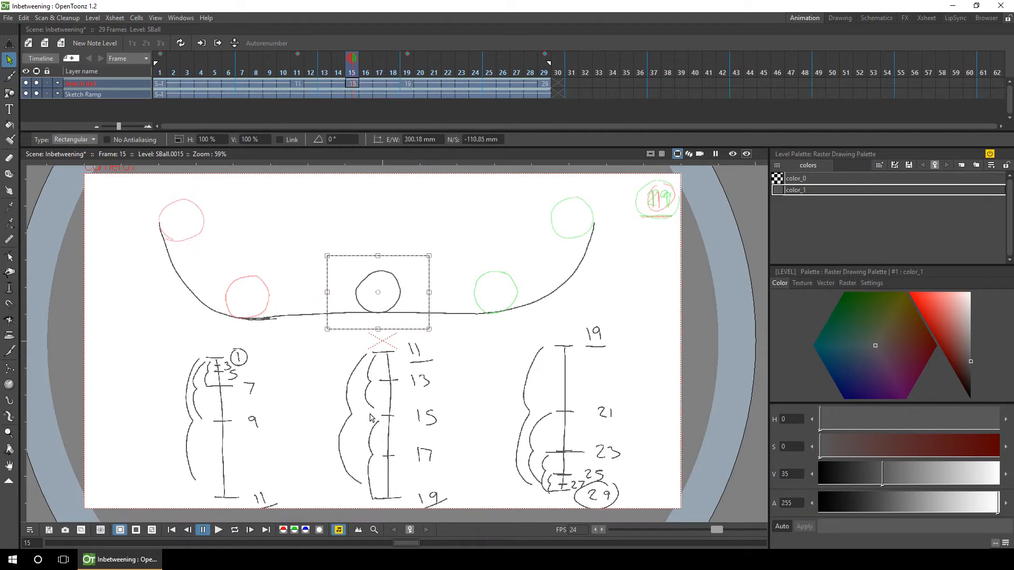
left_click(459, 347)
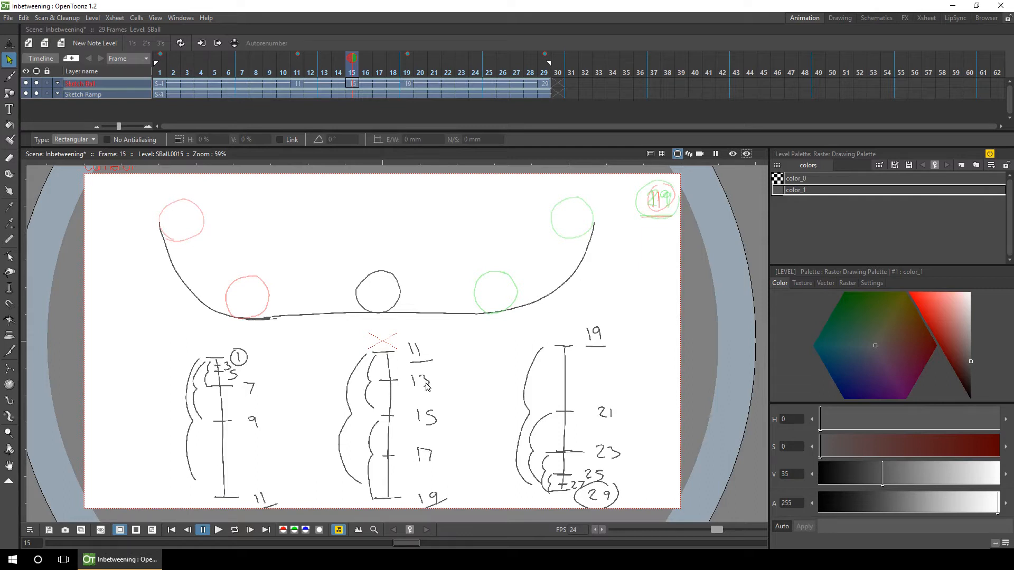
Clear the ball cells at frames 13 and 14 and trace the ramp's starting ball as a new drawing at frame 13.
left_click(324, 83)
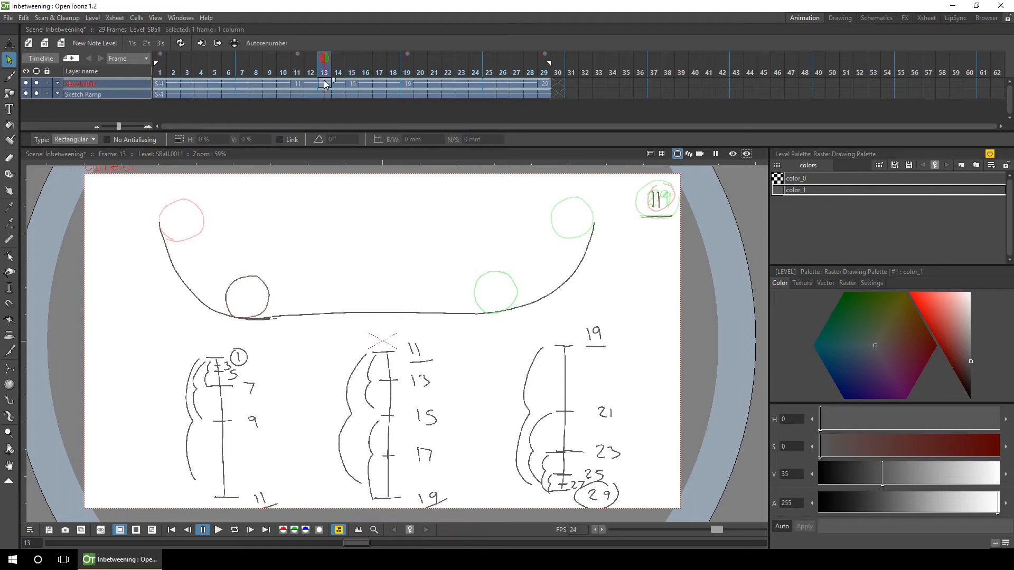
key("Delete")
left_click(323, 80)
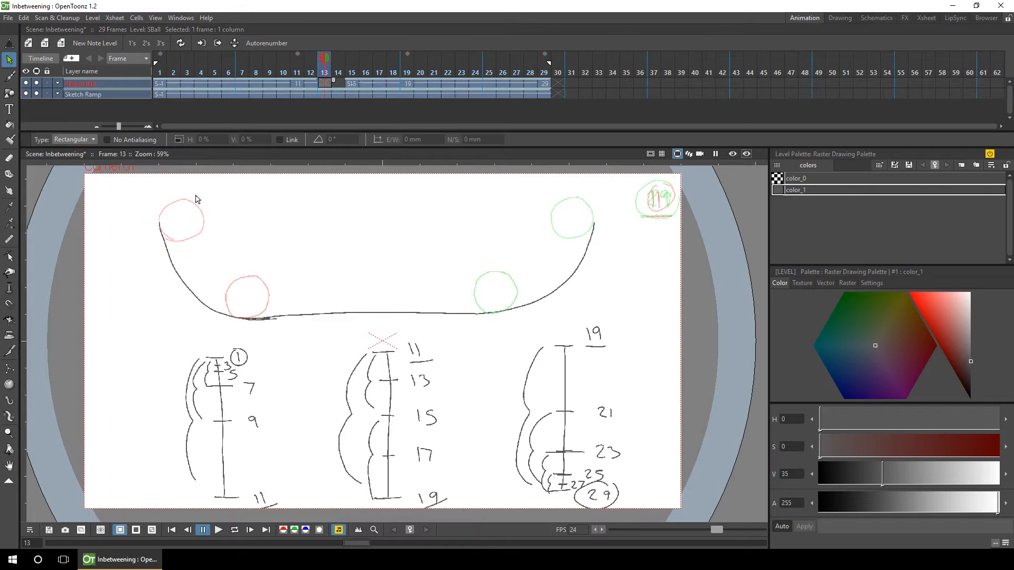
key("b")
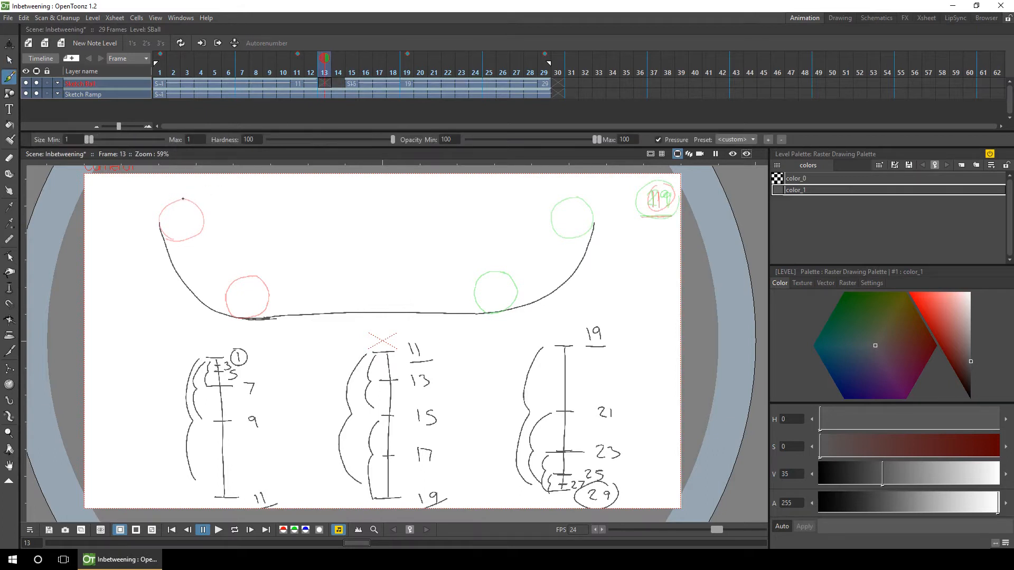
left_click(182, 199)
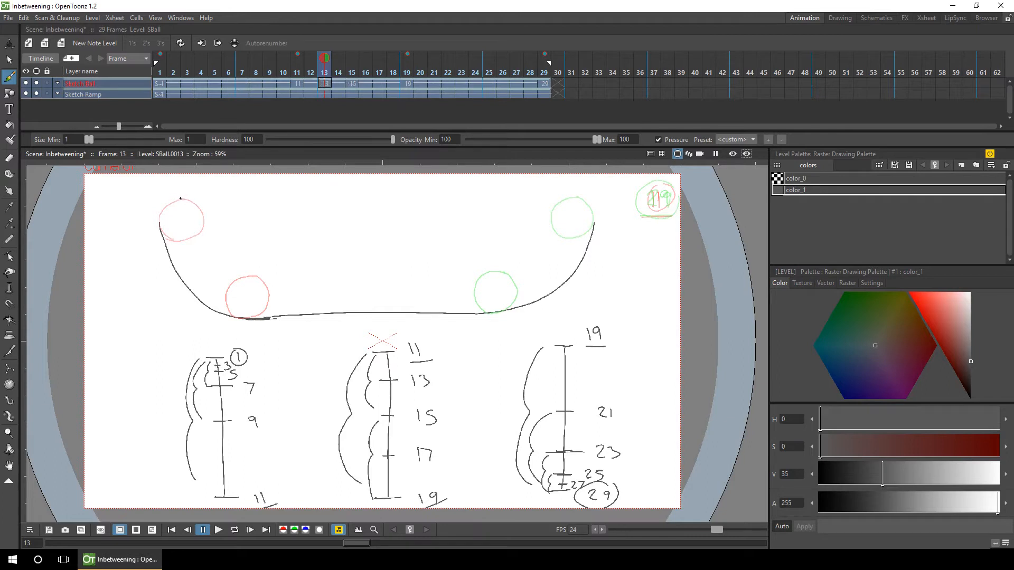
mouse_move(164, 207)
left_mouse_down()
mouse_move(173, 238)
mouse_move(198, 233)
mouse_move(203, 214)
mouse_move(176, 200)
left_mouse_up()
Move the traced frame 13 ball about 235 mm right and 109 mm down onto the flat part of the ramp.
key("s")
left_click_drag(138, 189, 223, 252)
mouse_move(203, 212)
left_mouse_down()
mouse_move(321, 280)
mouse_move(346, 275)
left_mouse_up()
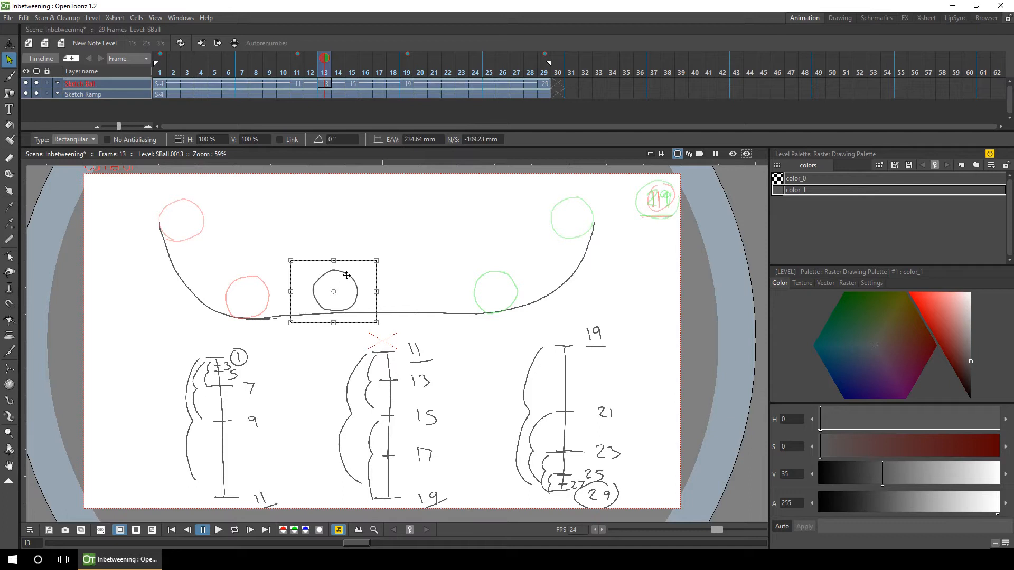
Turn off the fixed onion skins at frames 1, 11, 19 and 29.
left_click(159, 54)
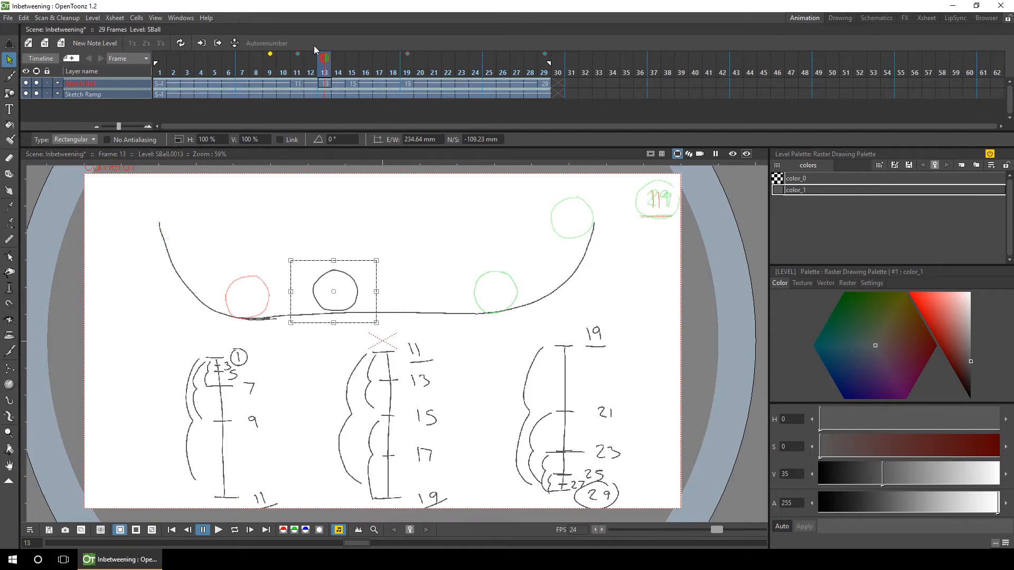
left_click(297, 54)
left_click(407, 54)
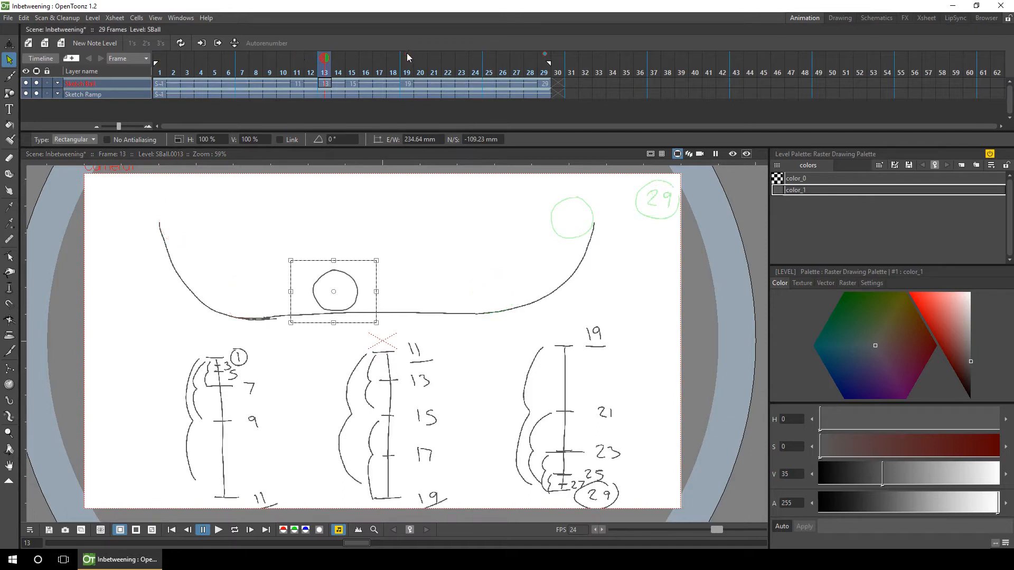
left_click(544, 53)
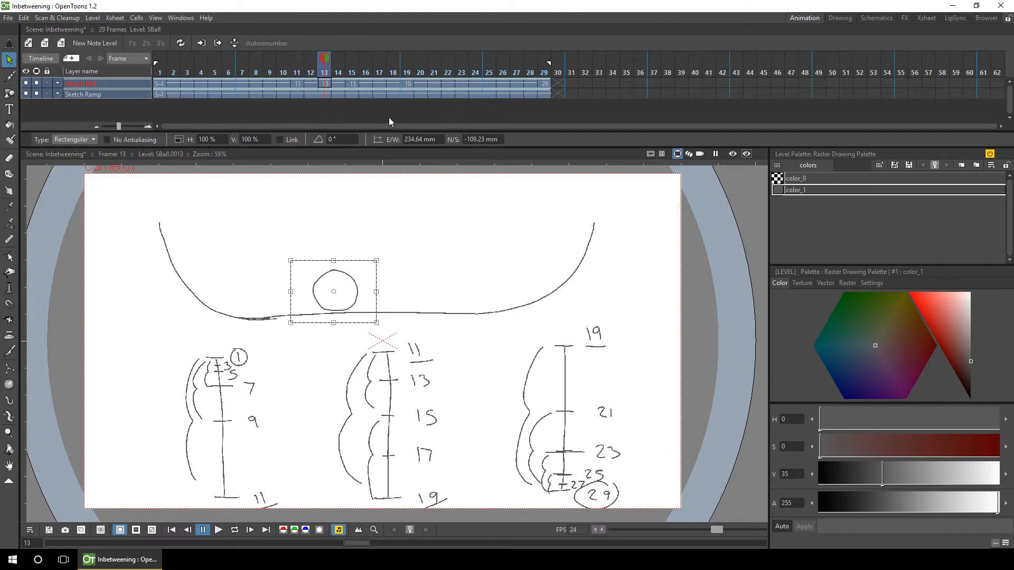
Turn on relative onion skins two frames before and after frame 13, at frames 11 and 15, and scrub around frame 13 to check them.
left_click(298, 57)
left_click(353, 58)
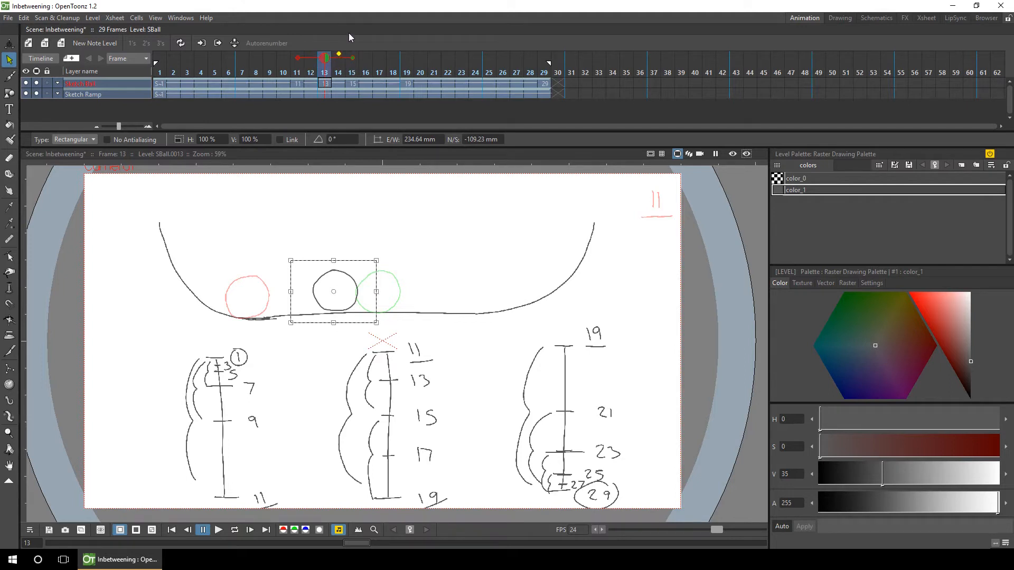
left_click(326, 73)
mouse_move(324, 74)
left_mouse_down()
mouse_move(462, 73)
mouse_move(326, 80)
left_mouse_up()
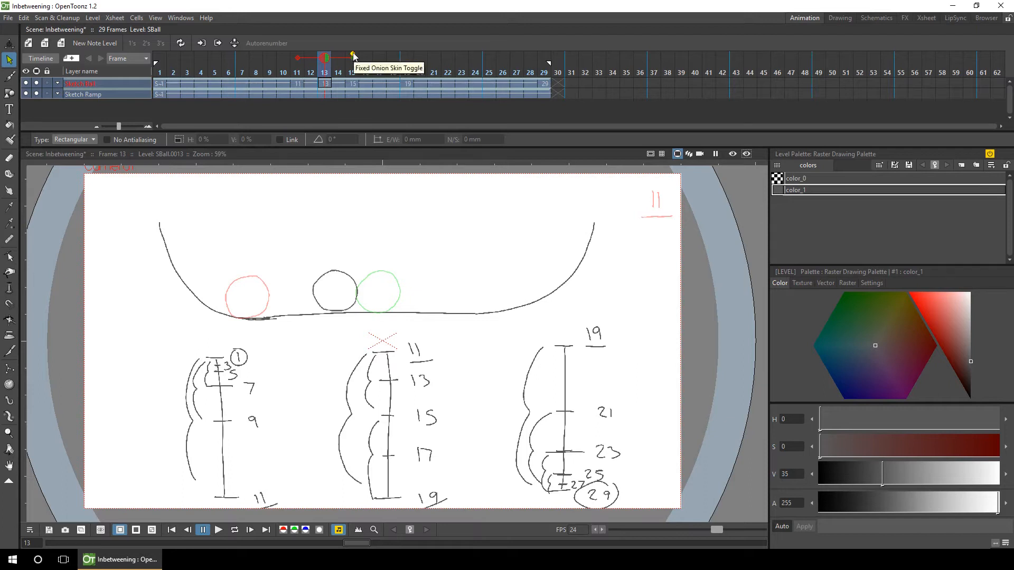
mouse_move(325, 74)
left_mouse_down()
mouse_move(475, 72)
mouse_move(296, 72)
mouse_move(337, 74)
left_mouse_up()
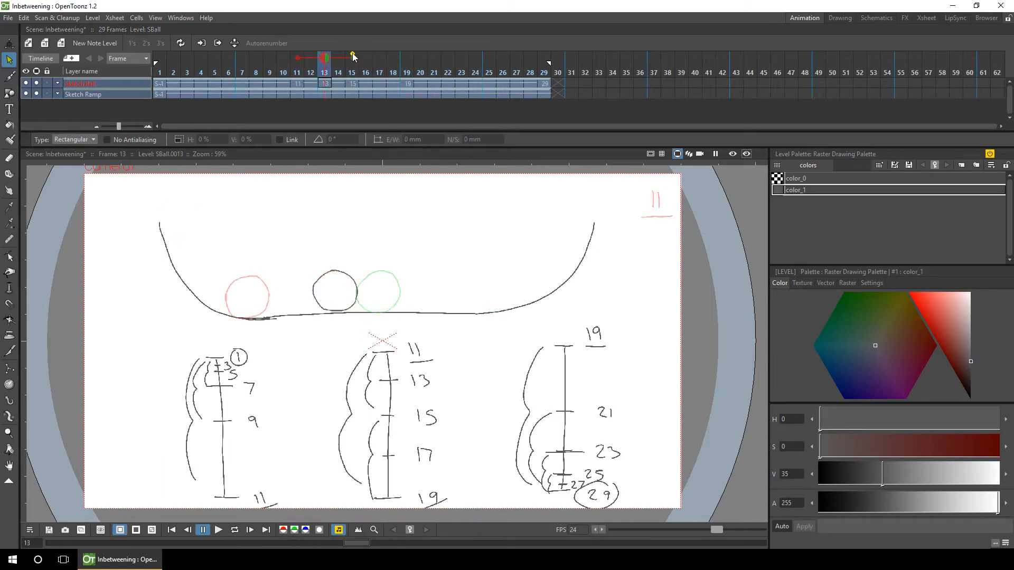
Shift the frame 13 ball about 36 mm left and 3 mm down so it sits midway between balls 11 and 15.
left_click(324, 84)
left_click_drag(296, 244, 375, 343)
left_click_drag(338, 310, 315, 312)
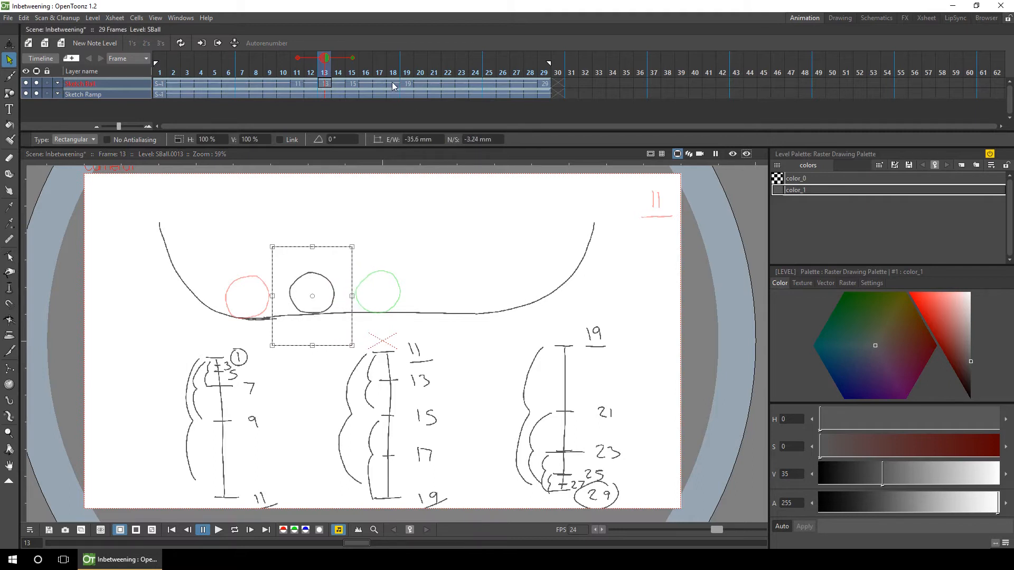
Replace the held ball drawing at frames 17 and 18 with a trace of ball 15, moved about 87 mm right and 2 mm up.
left_click_drag(382, 86, 394, 86)
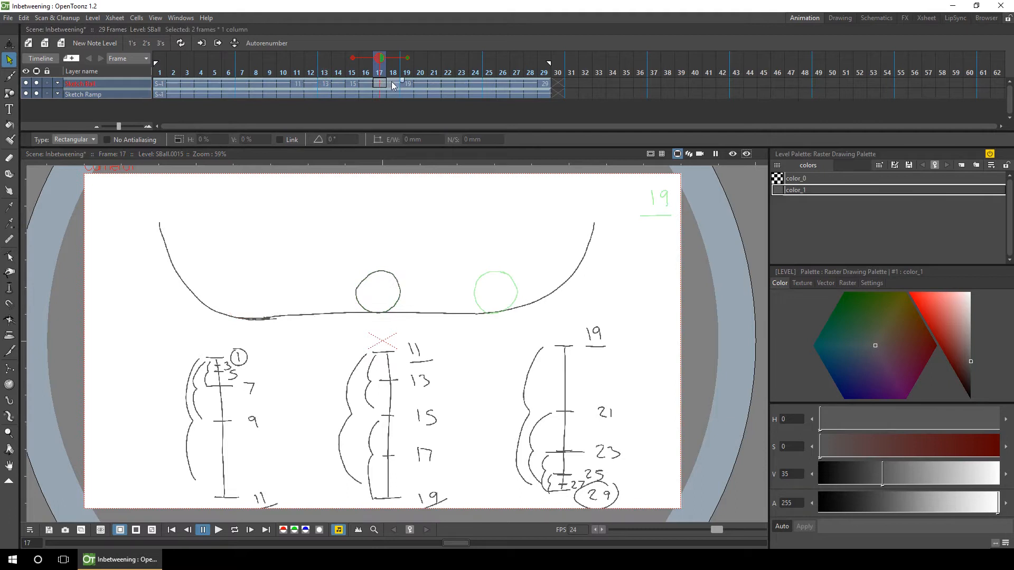
key("Delete")
left_click(378, 84)
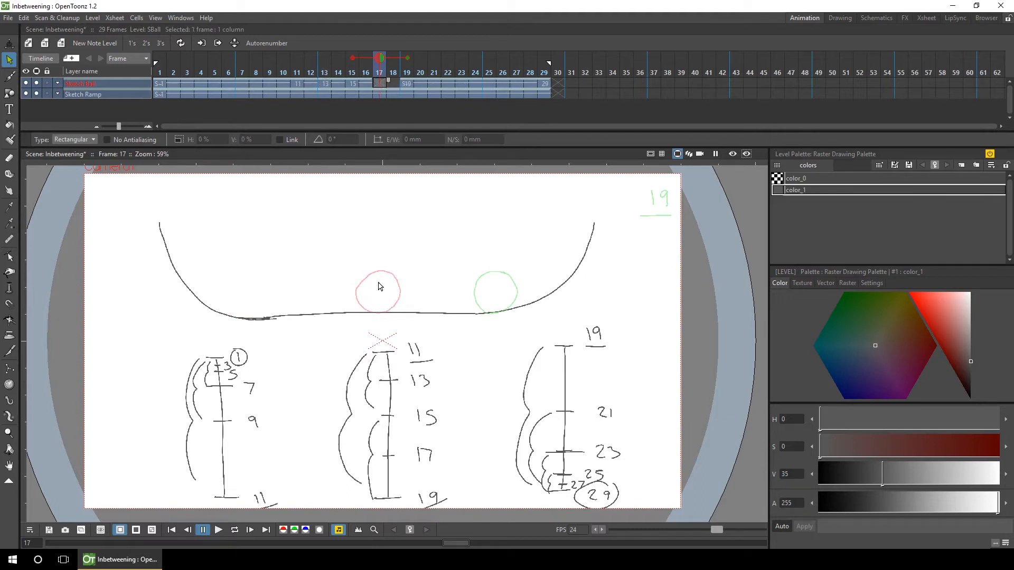
key("b")
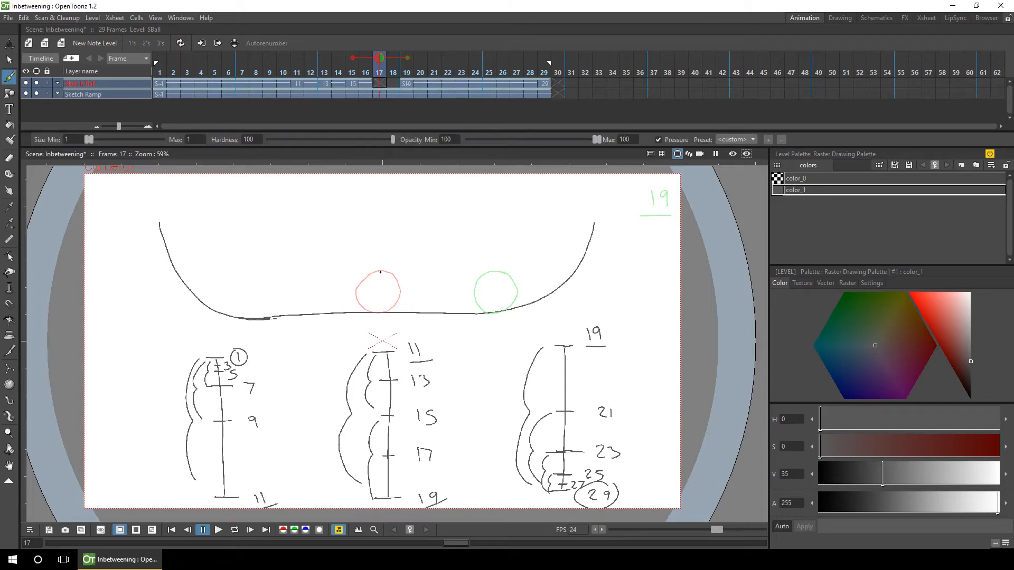
left_click(381, 272)
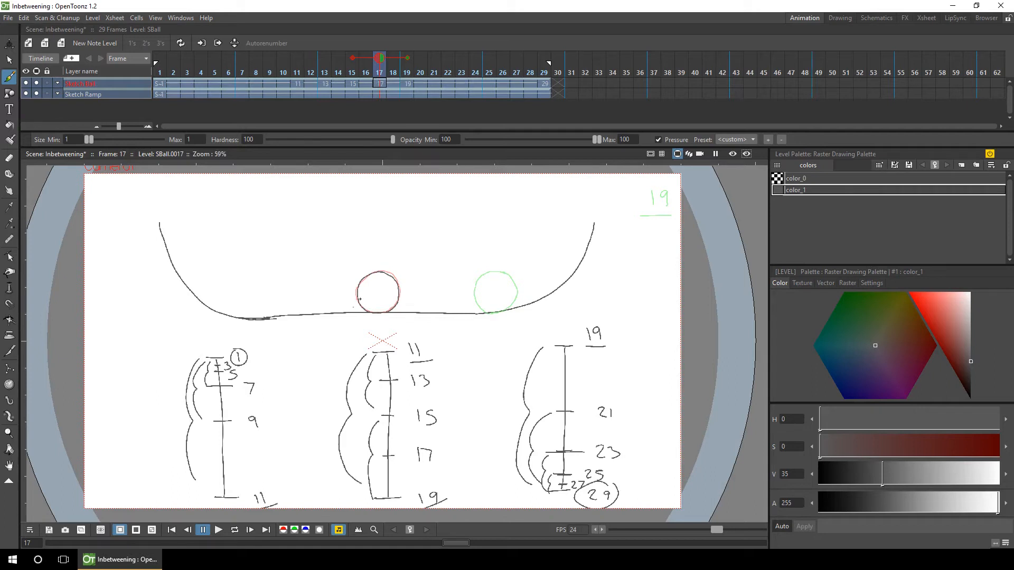
key("s")
mouse_move(335, 249)
left_mouse_down()
mouse_move(411, 331)
mouse_move(403, 299)
mouse_move(444, 296)
left_mouse_up()
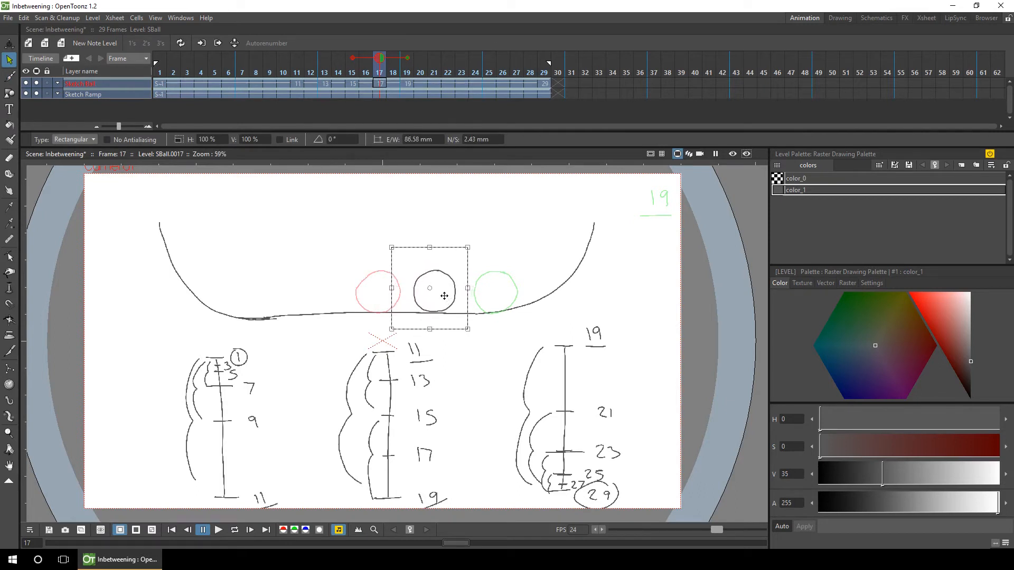
Clear frames 9 and 10 of the ball layer and trace ball 1 with the Brush as a new drawing at frame 9.
left_click(297, 73)
mouse_move(299, 74)
left_mouse_down()
mouse_move(407, 72)
mouse_move(299, 73)
left_mouse_up()
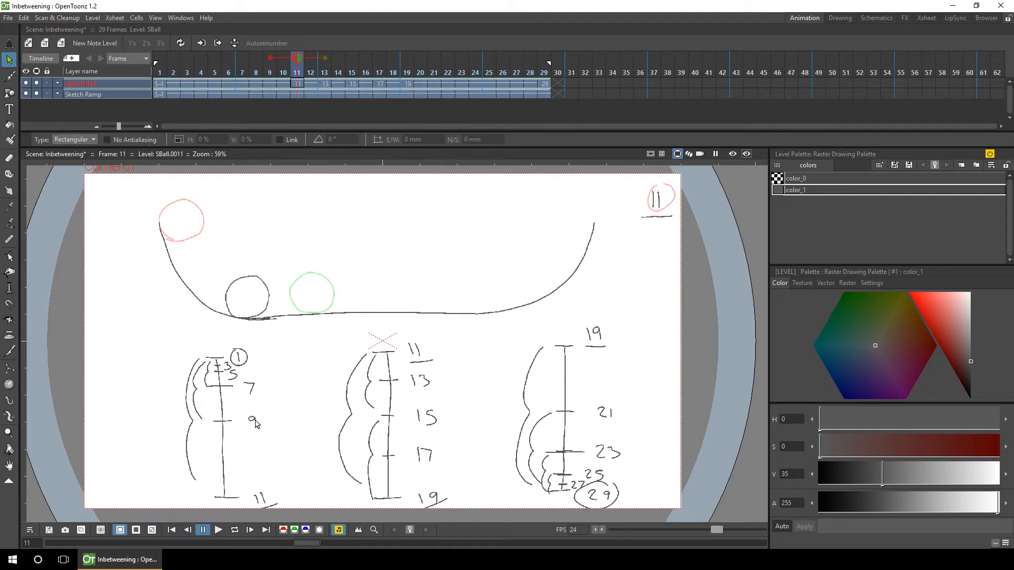
left_click(270, 84)
mouse_move(268, 85)
left_mouse_down()
mouse_move(287, 83)
mouse_move(271, 84)
left_mouse_up()
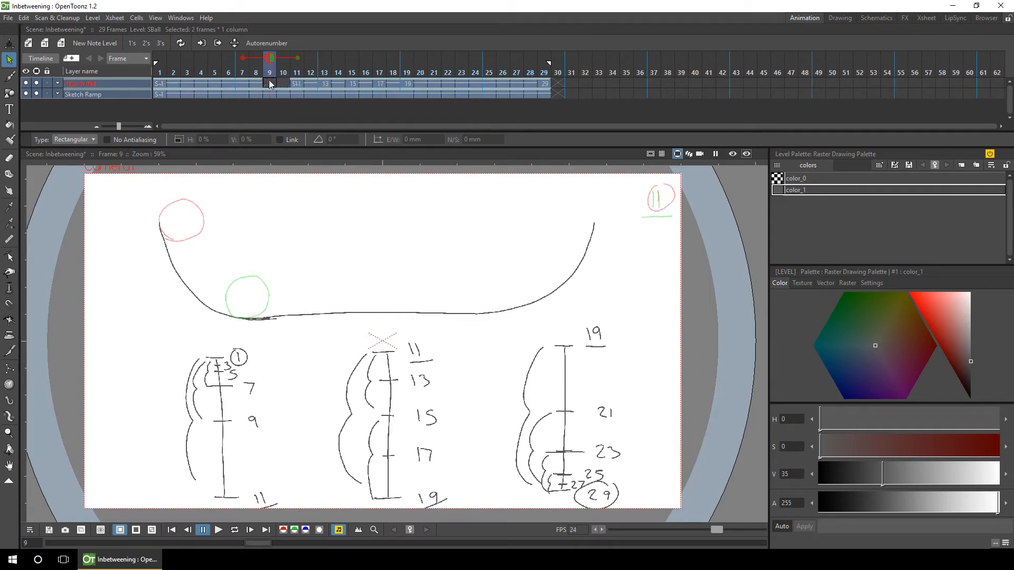
left_click(269, 84)
key("b")
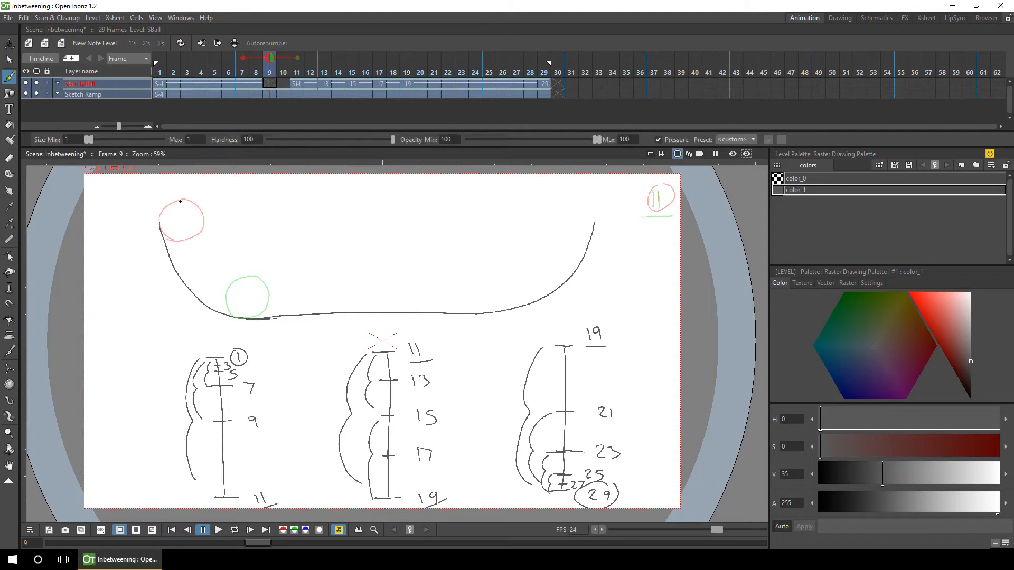
left_click_drag(180, 200, 176, 201)
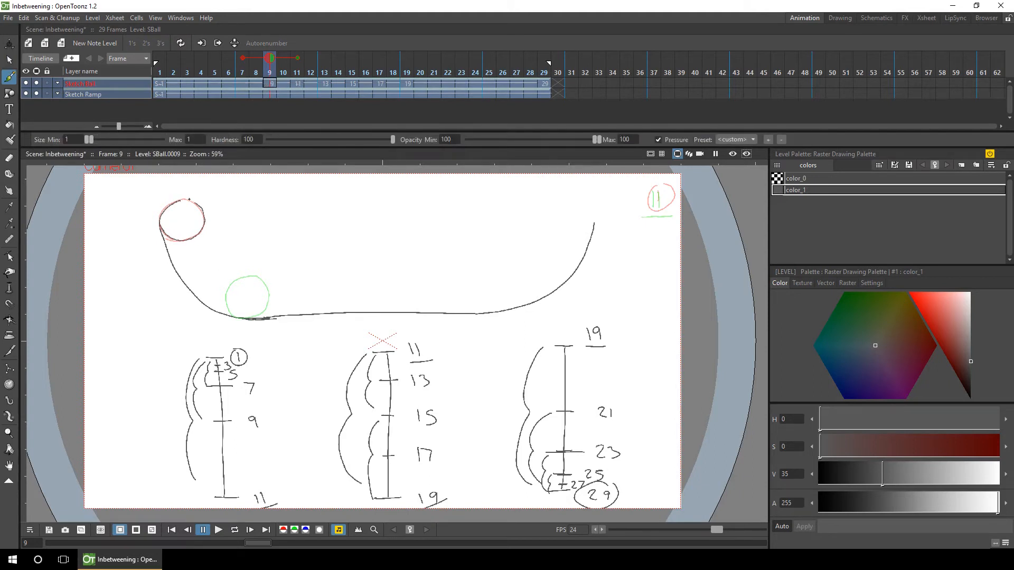
Move the traced frame 9 ball about 30 mm right and 75 mm down onto the ramp between balls 1 and 11.
key("s")
left_click_drag(136, 181, 231, 264)
left_click_drag(206, 222, 223, 267)
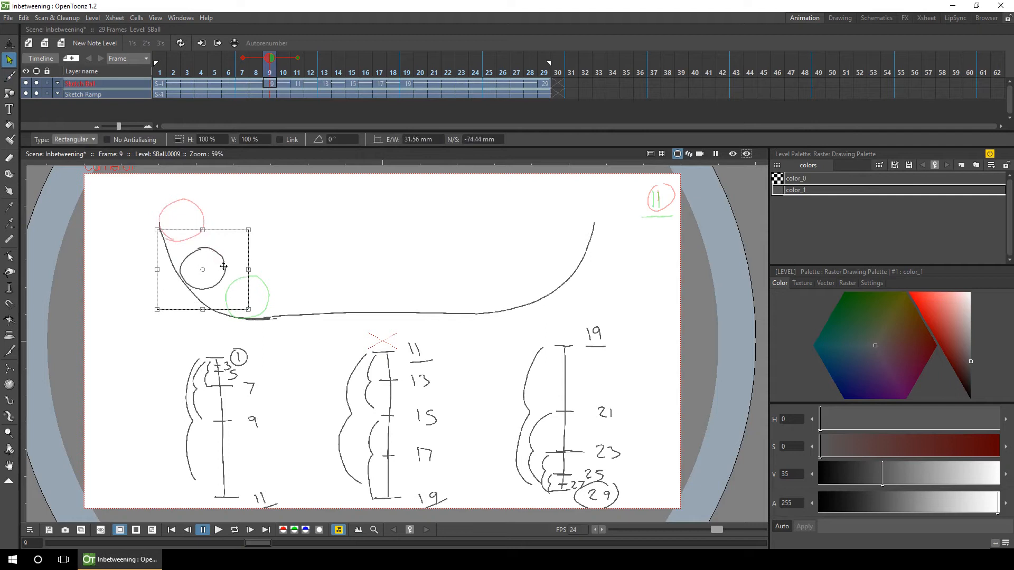
left_click_drag(223, 267, 222, 262)
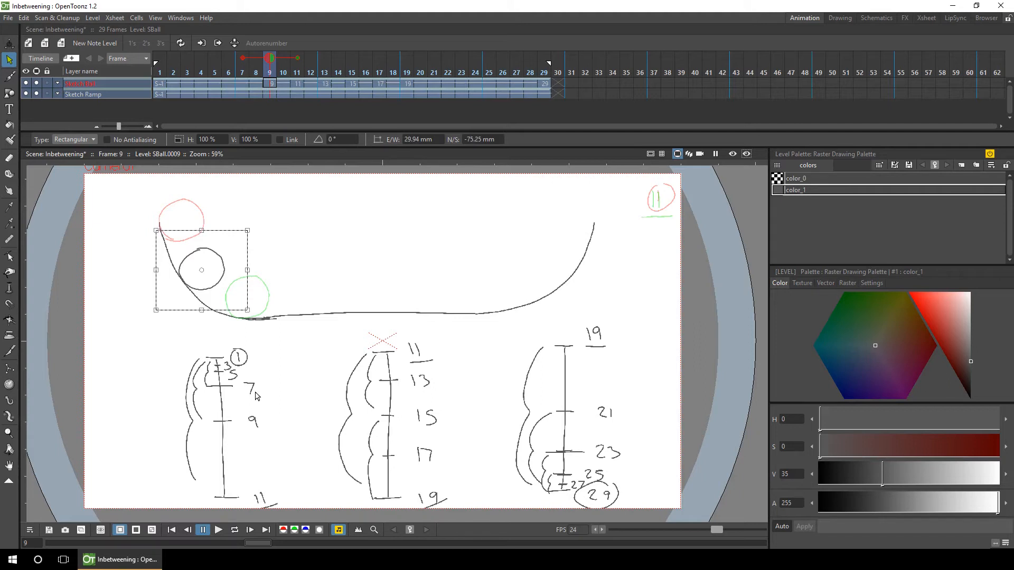
Replace the held ball drawing at frames 7 and 8 with a trace of ball 1, moved about 11 mm right and 39 mm down.
left_click_drag(241, 84, 260, 82)
key("Delete")
key("b")
left_click_drag(184, 200, 182, 200)
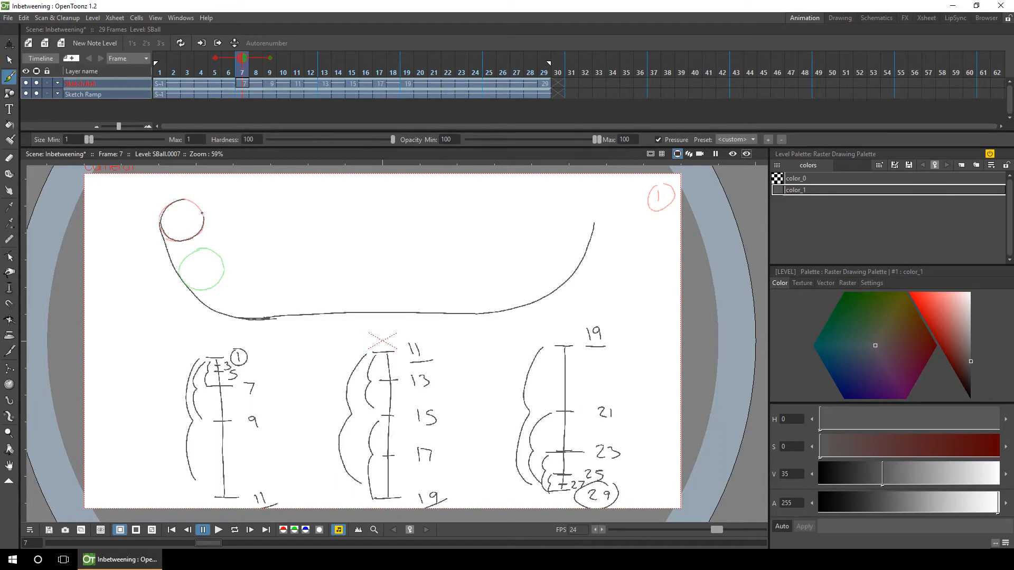
key("s")
left_click_drag(132, 188, 233, 276)
left_click_drag(199, 215, 207, 236)
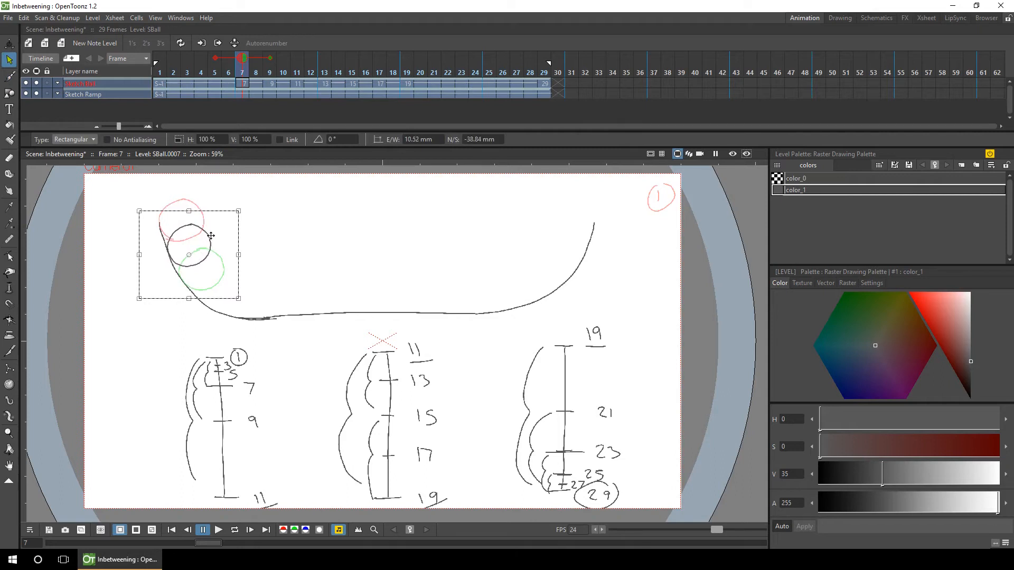
Replace the held ball drawing at frames 5 and 6 with a trace of ball 1, moved about 5 mm right and 22 mm down.
left_click(215, 84)
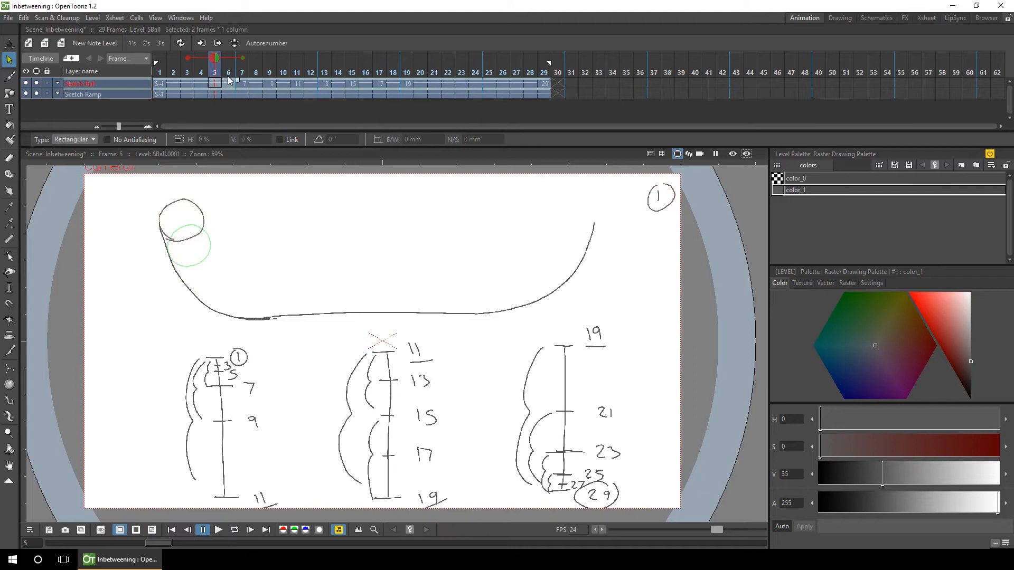
key("b")
left_click_drag(186, 199, 171, 202)
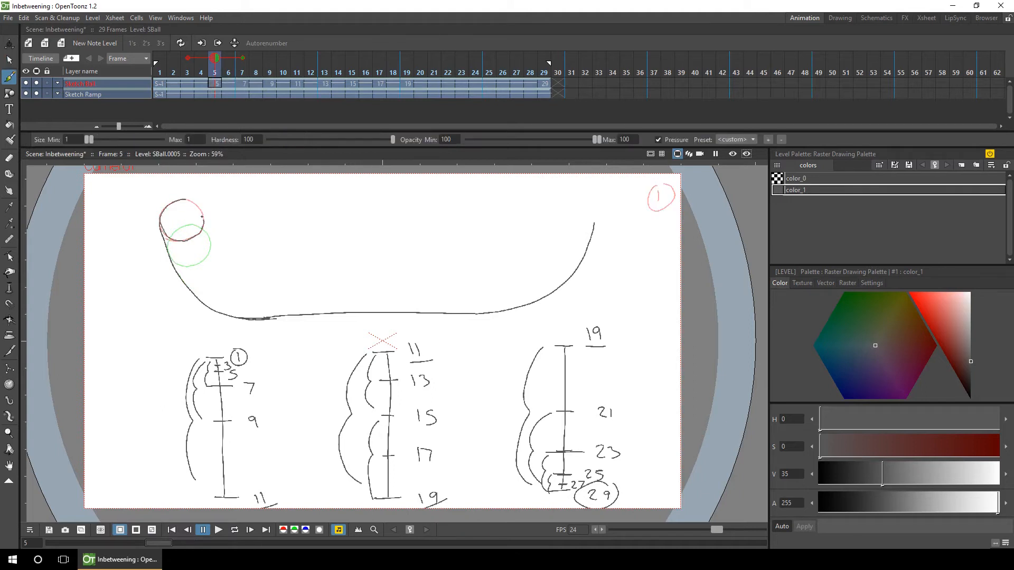
key("s")
left_click_drag(143, 187, 219, 266)
left_click_drag(196, 204, 199, 224)
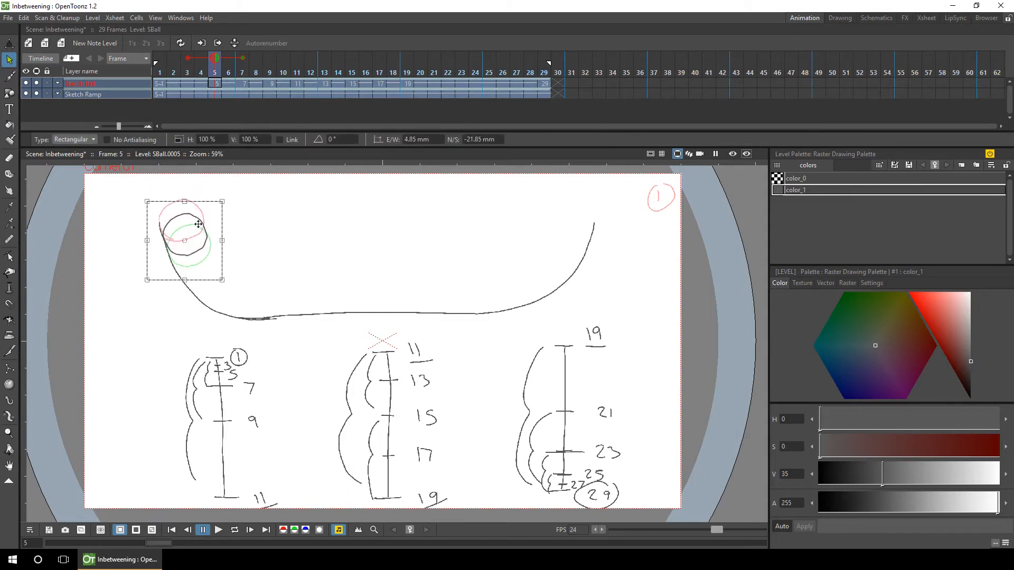
Clear frames 3 and 4 of the ball layer and trace ball 1 with the Brush as a new drawing at frame 3.
left_click(187, 85)
left_click_drag(187, 85, 201, 83)
key("Delete")
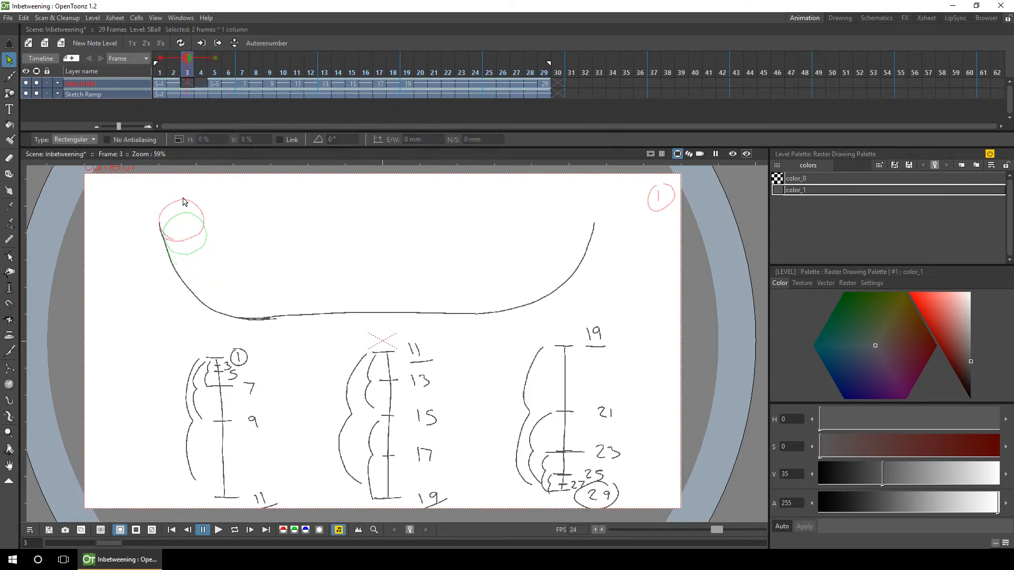
key("b")
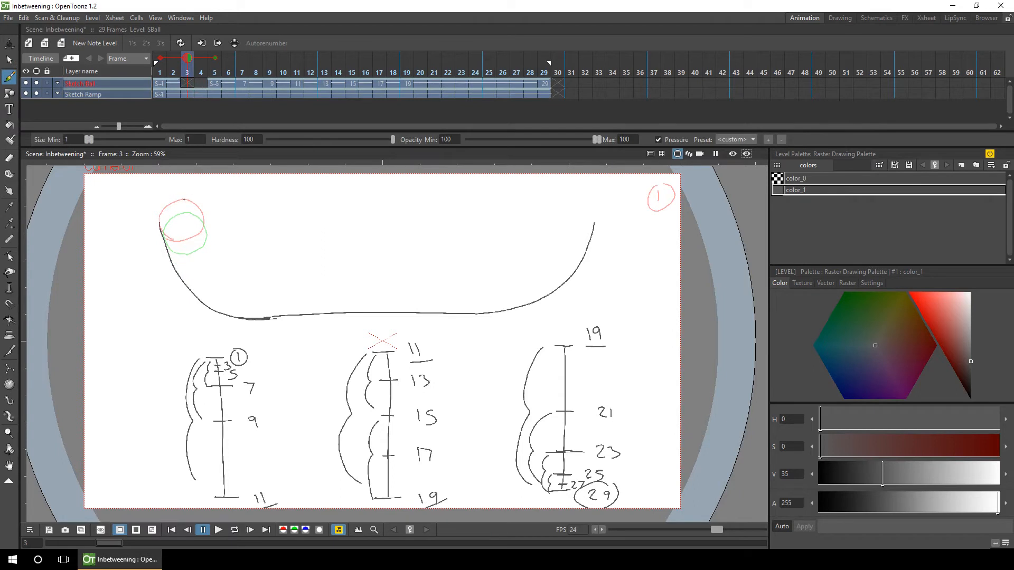
left_click(184, 200)
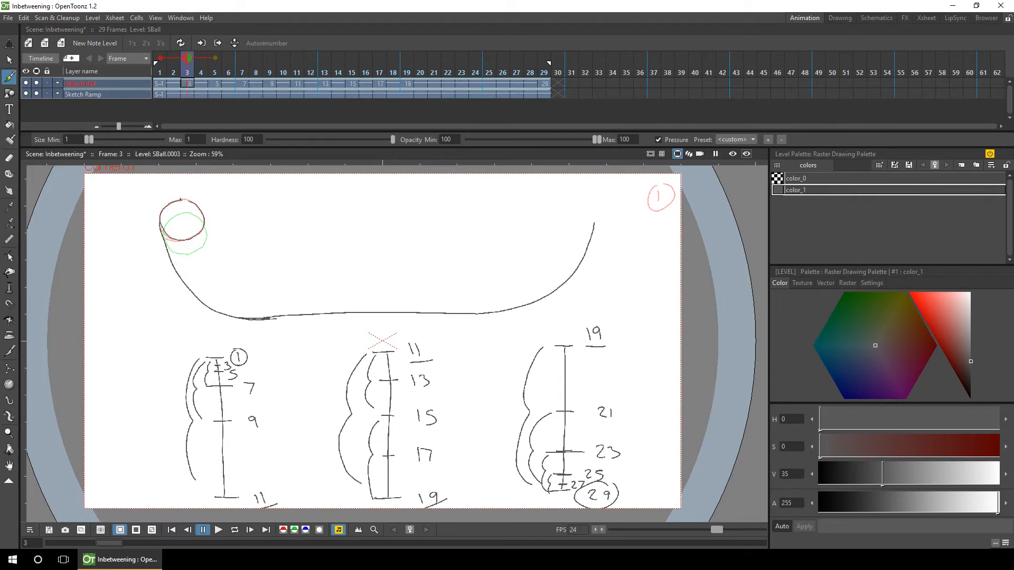
Move the traced frame 3 ball about 2 mm right and 11 mm down, midway between balls 1 and 5, and deselect it.
key("s")
left_click_drag(136, 189, 231, 271)
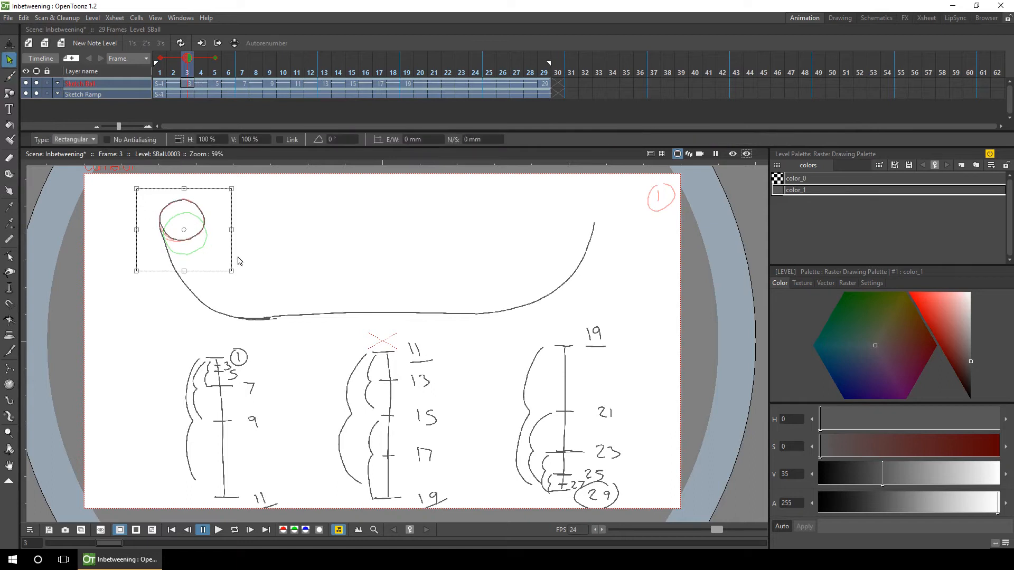
left_click_drag(197, 206, 197, 211)
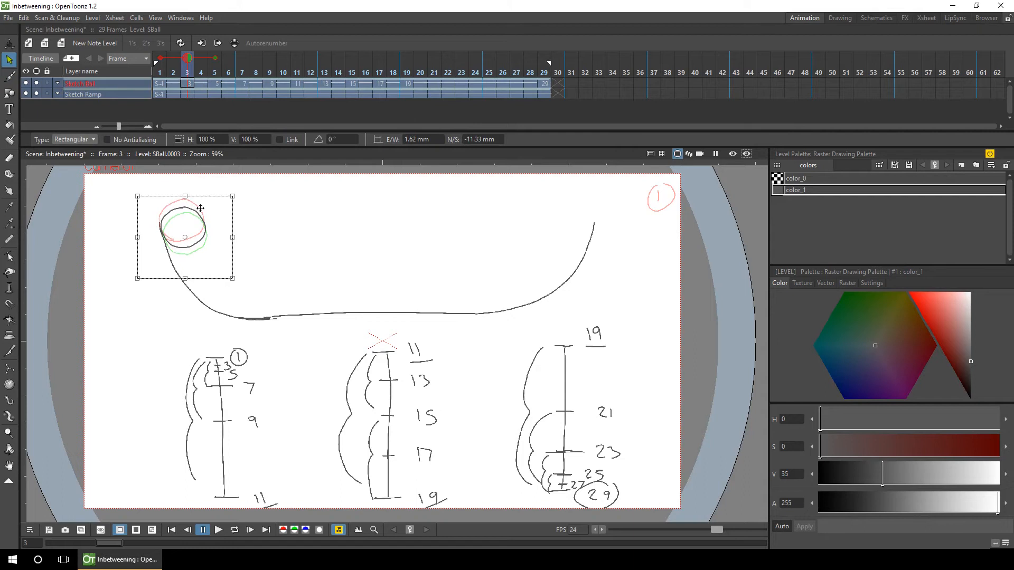
left_click(272, 217)
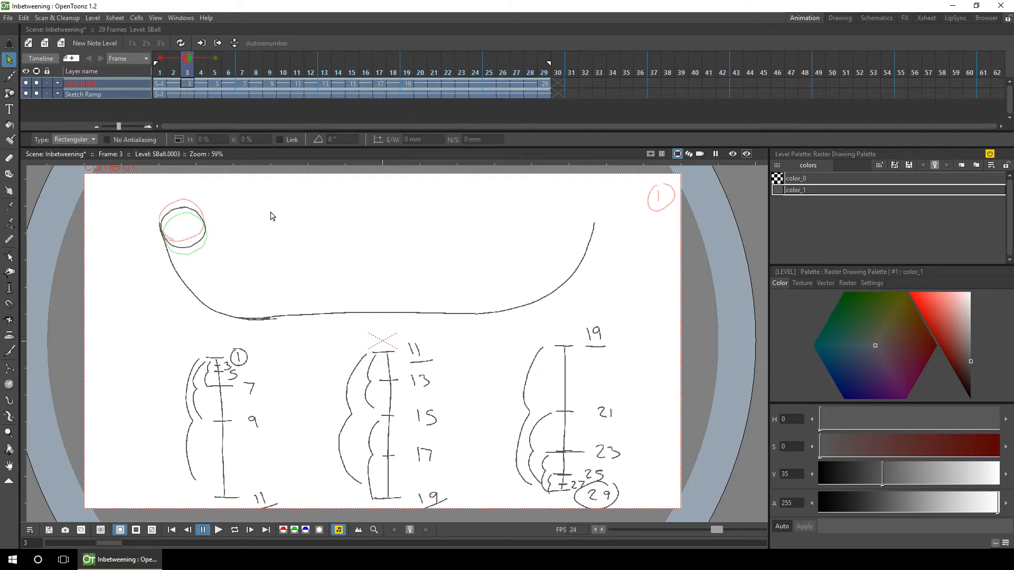
Turn off the relative onion skins two frames before and after, and scrub from frame 1 to frame 21 to check the motion.
left_click(161, 59)
left_click(216, 58)
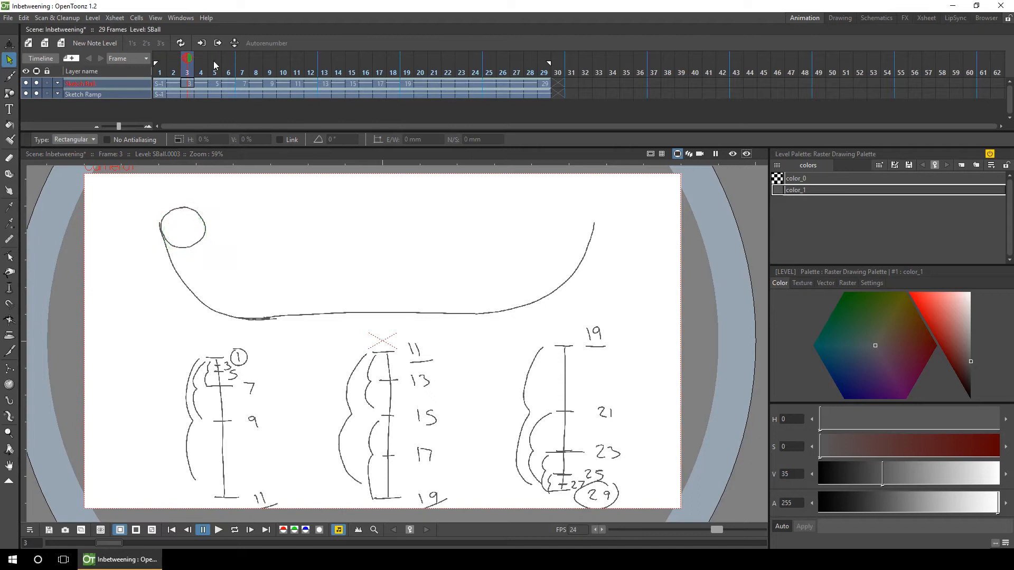
left_click(160, 72)
left_click_drag(161, 74, 421, 73)
left_click_drag(159, 74, 435, 90)
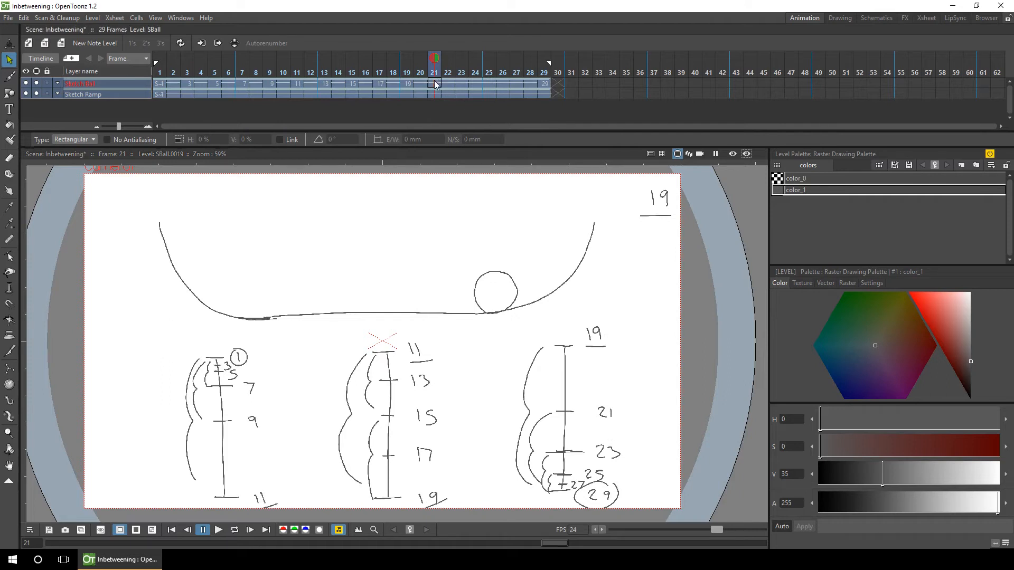
Clear the ball layer from frame 21 to 28, then show a relative onion skin of frame 19 and a fixed one of frame 29.
mouse_move(465, 81)
left_mouse_down()
mouse_move(533, 84)
mouse_move(437, 84)
left_mouse_up()
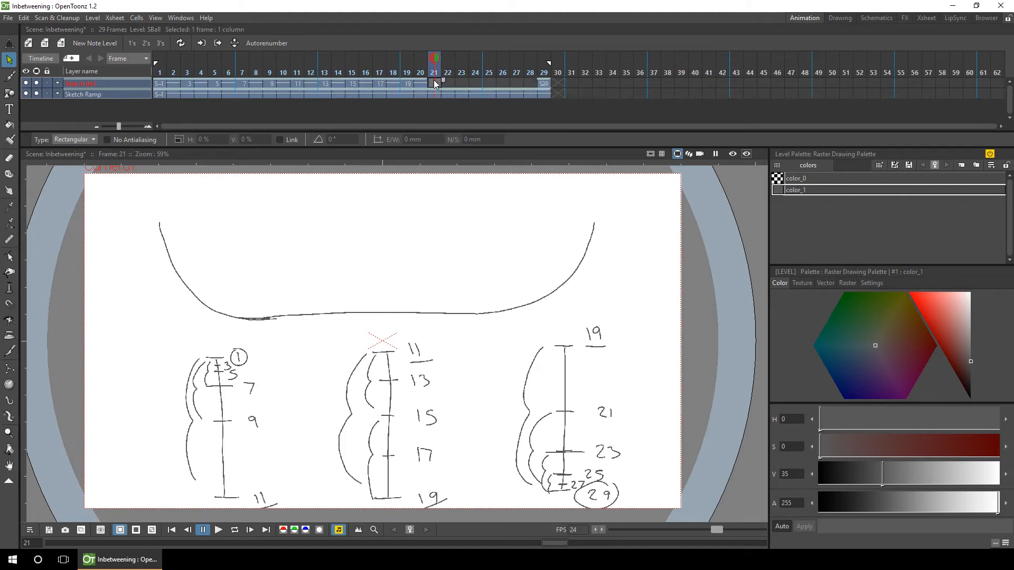
left_click(408, 58)
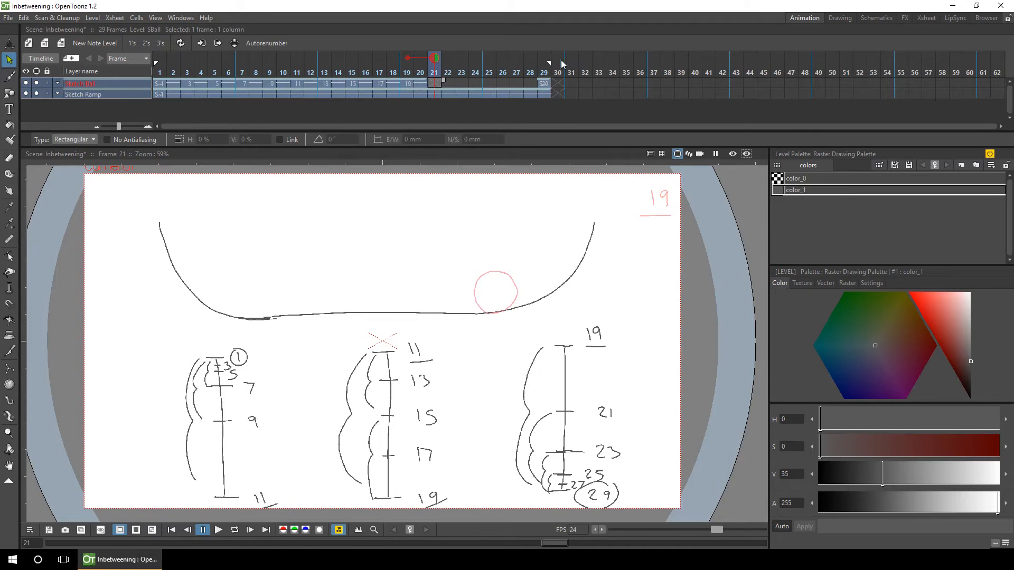
left_click(544, 57)
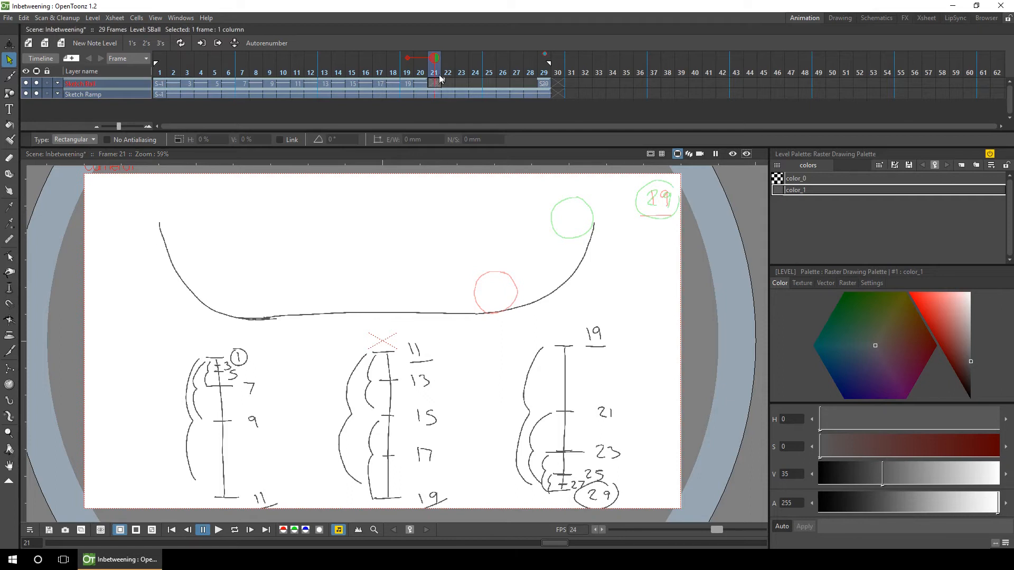
Trace ball 29 at frame 21 and move it about 37 mm left and 79 mm down onto the ramp midway between balls 19 and 29.
key("b")
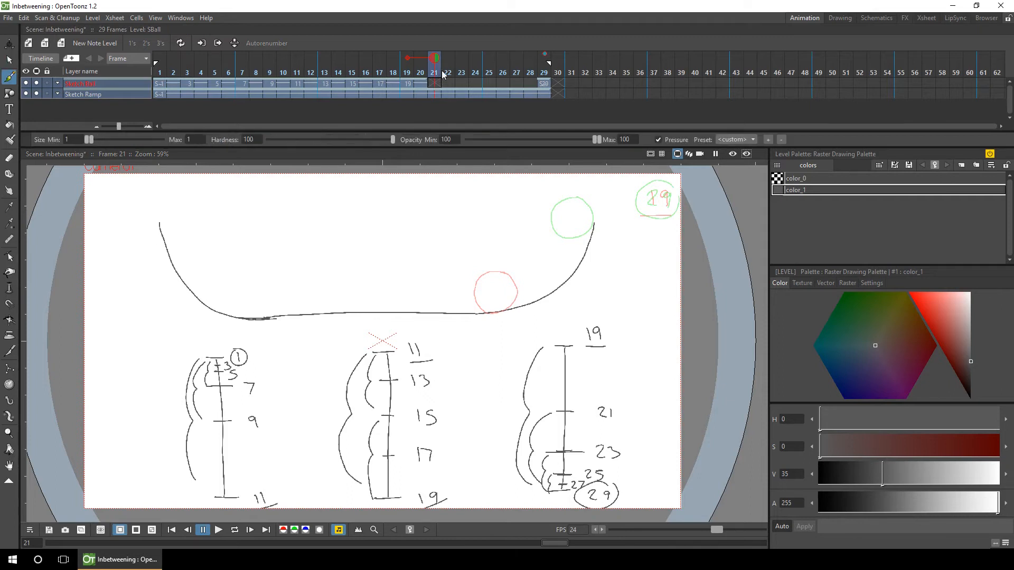
left_click(578, 197)
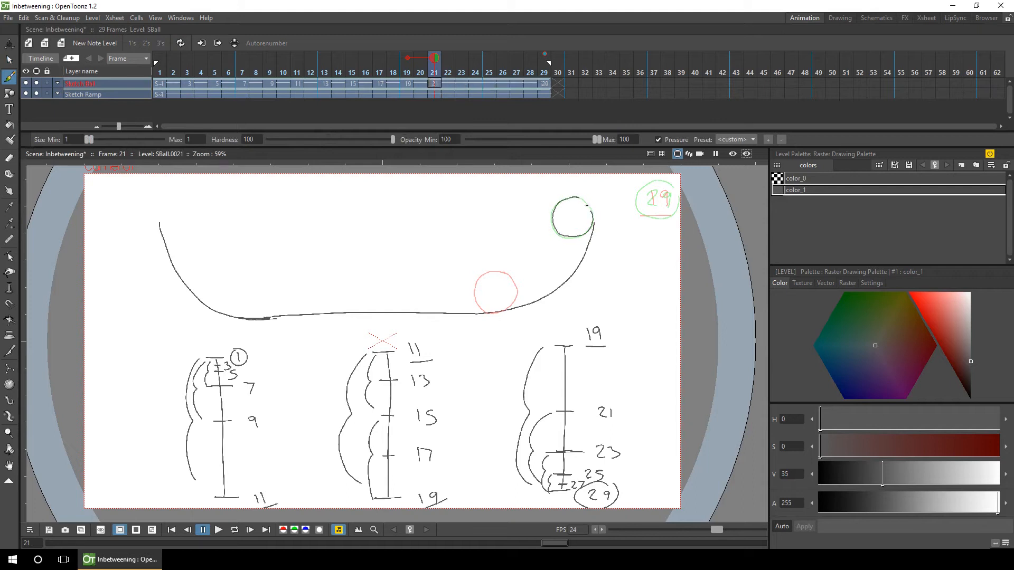
key("s")
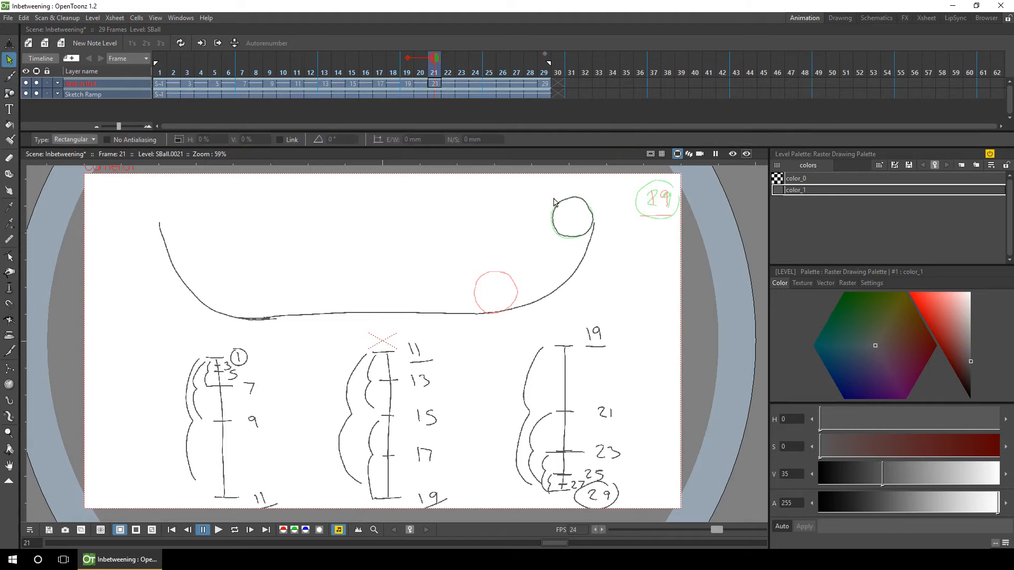
left_click_drag(537, 181, 606, 256)
left_click_drag(583, 221, 564, 268)
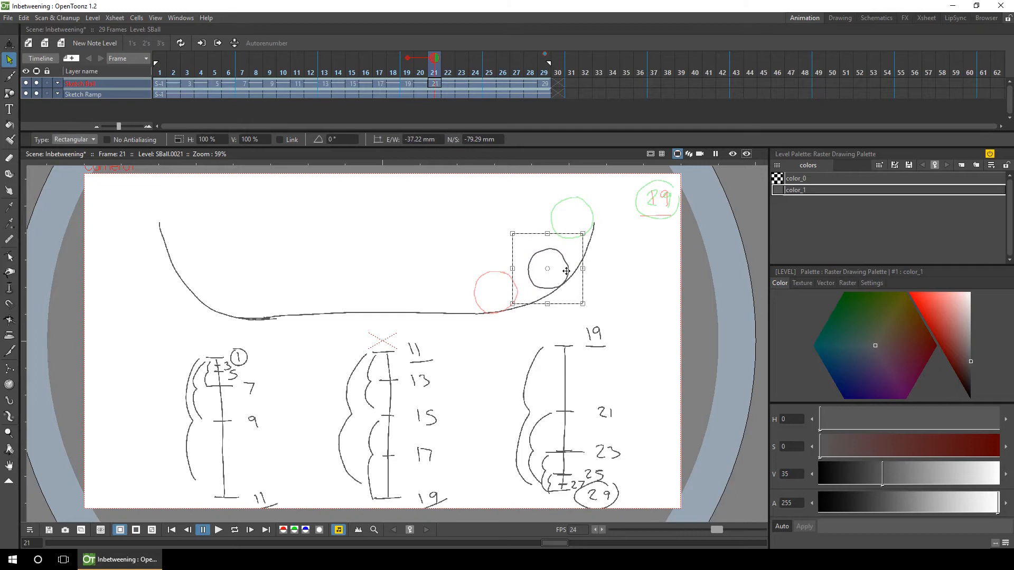
left_click(590, 262)
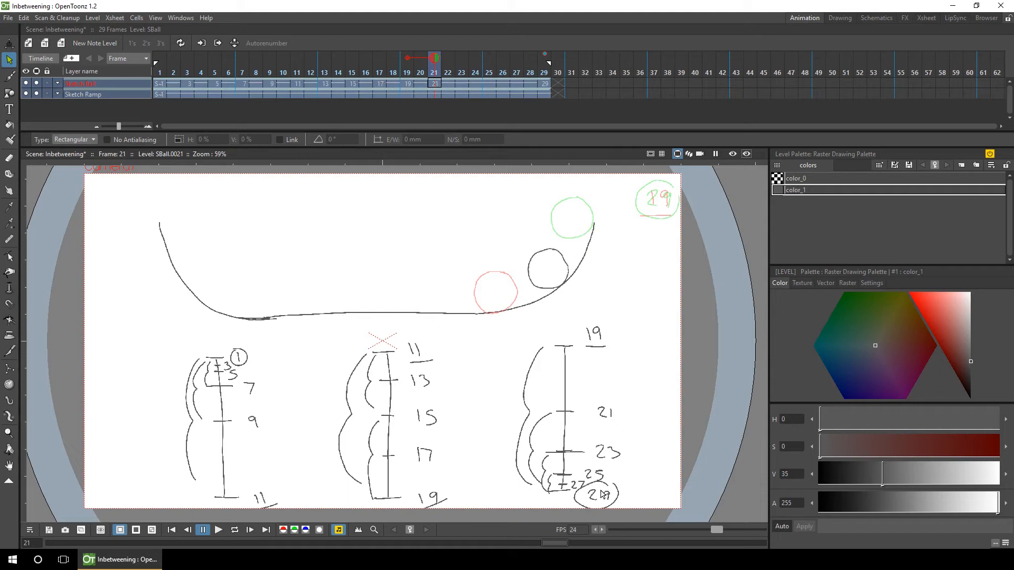
Clear the ball layer from frame 23 to 28 and trace ball 29 at frame 23.
mouse_move(462, 83)
left_mouse_down()
mouse_move(543, 86)
mouse_move(533, 81)
left_mouse_up()
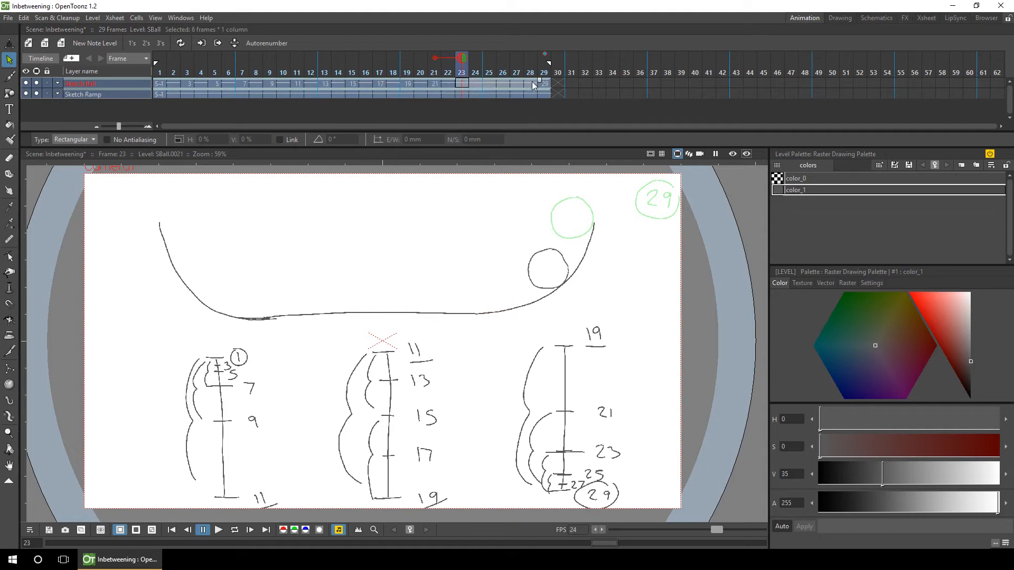
key("Delete")
left_click(464, 85)
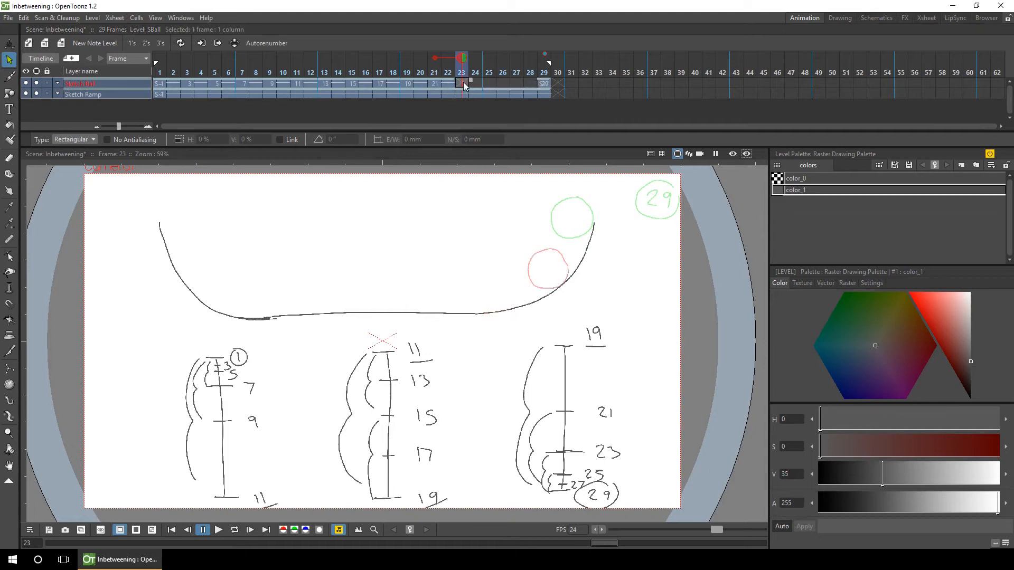
key("b")
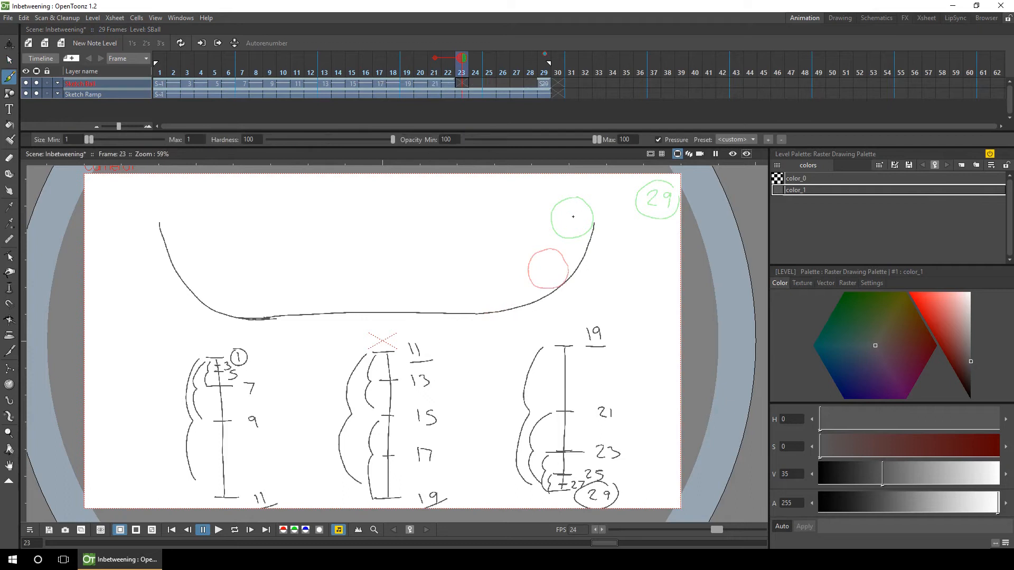
left_click_drag(572, 198, 578, 198)
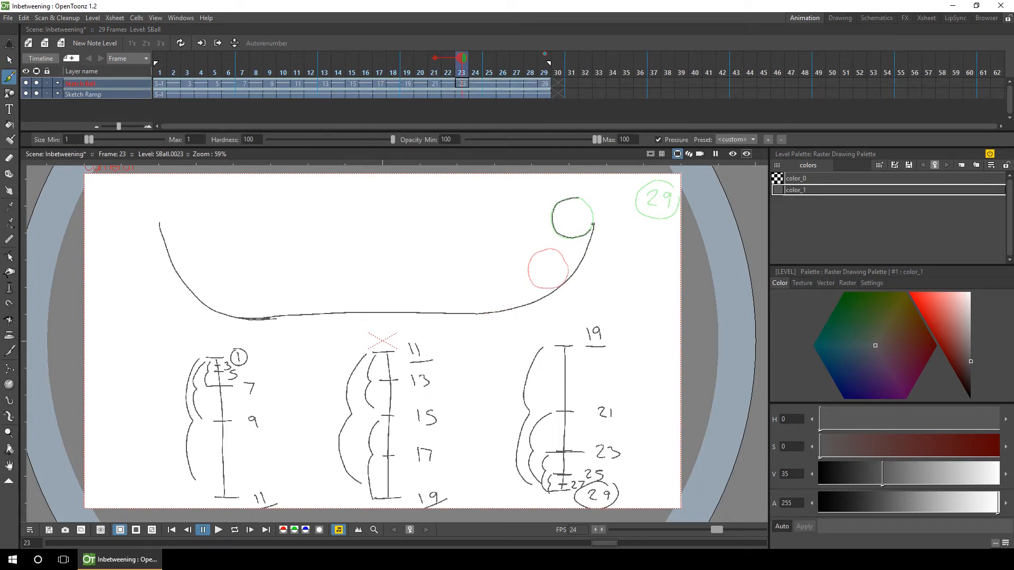
Move the traced frame 23 ball about 11 mm left and 42 mm down onto the ramp, midway between balls 21 and 29.
key("s")
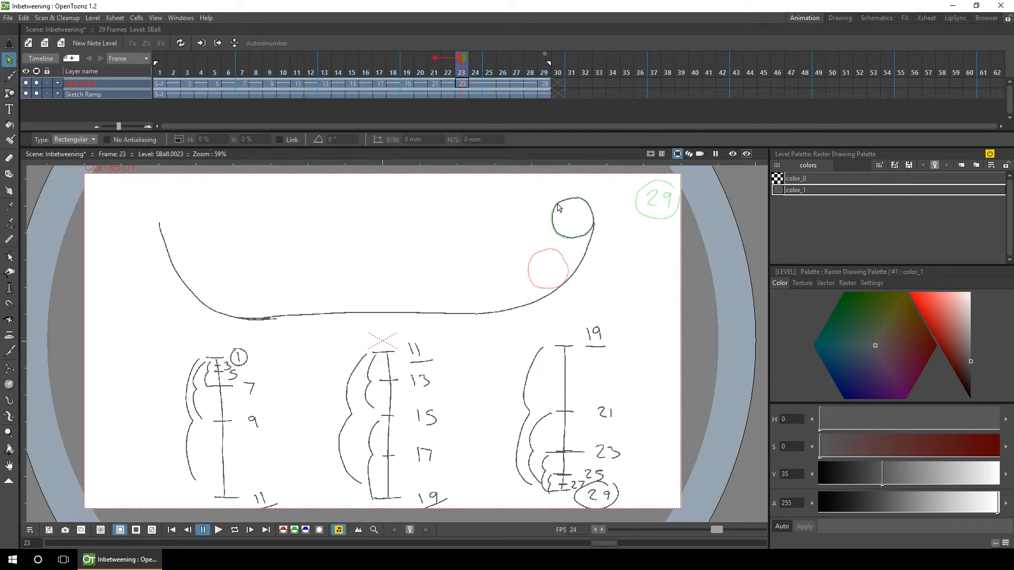
left_click_drag(539, 187, 613, 252)
left_click_drag(588, 221, 580, 249)
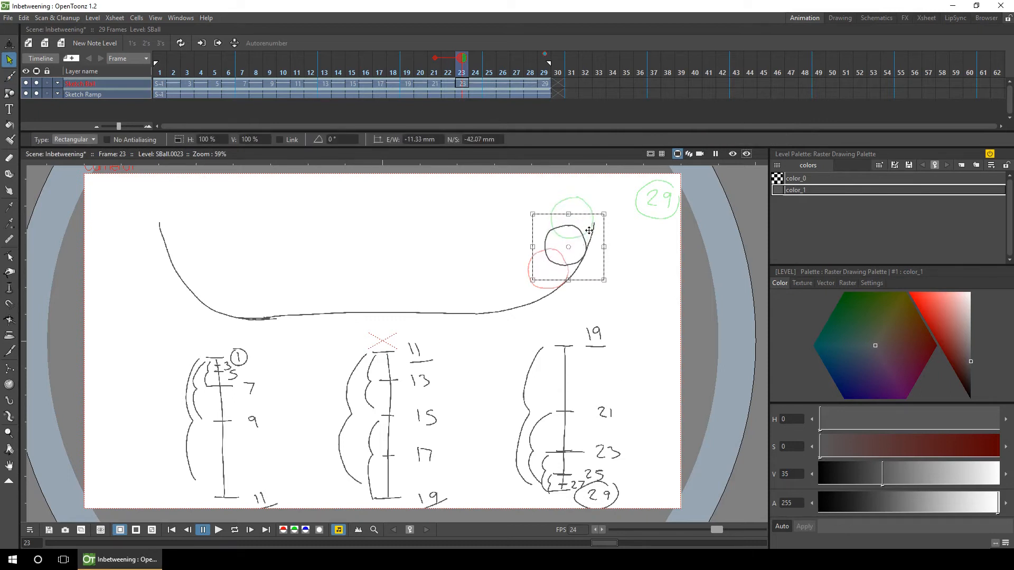
Clear the ball layer from frame 25 to 28 and trace ball 29 at frame 25.
left_click(489, 83)
left_click_drag(489, 85, 527, 86)
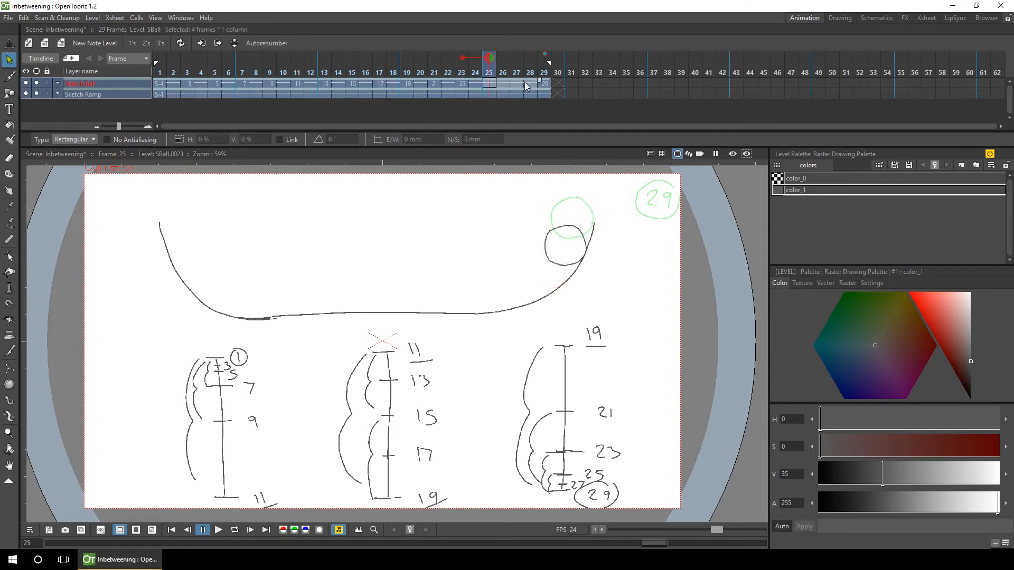
key("Delete")
left_click(491, 84)
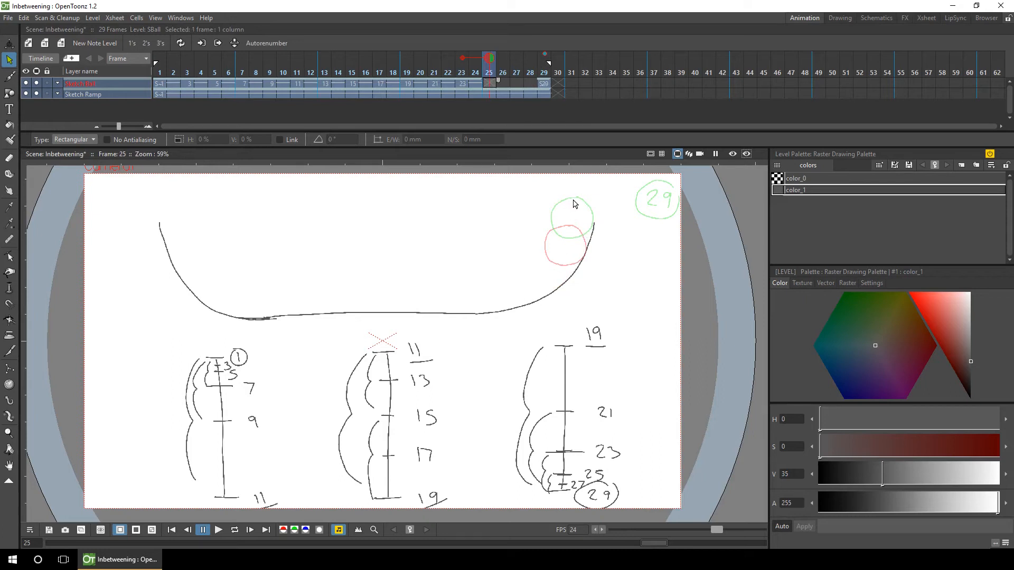
key("b")
left_click_drag(577, 198, 570, 236)
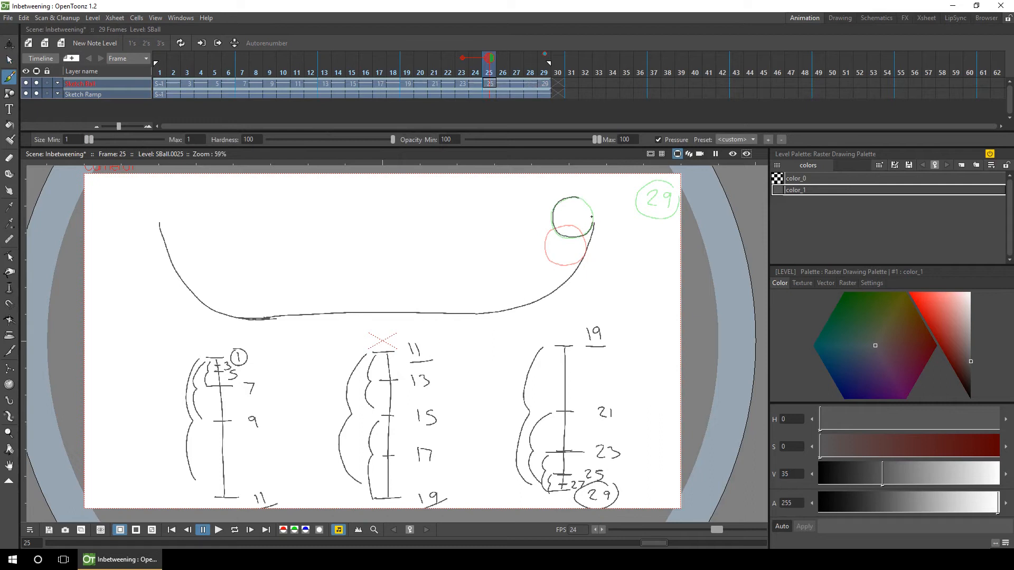
Move the traced frame 25 ball about 2 mm left and 22 mm down, midway between balls 23 and 29.
key("s")
left_click_drag(532, 190, 613, 257)
mouse_move(585, 224)
left_mouse_down()
mouse_move(583, 232)
mouse_move(584, 223)
left_mouse_up()
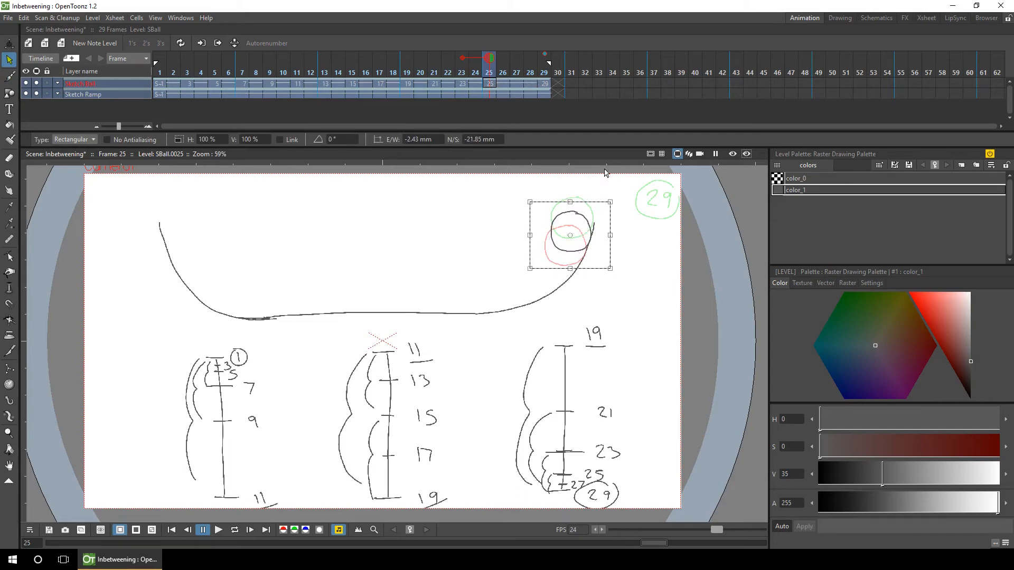
Clear the ball layer at frames 27 and 28 and trace ball 29 at frame 27.
left_click_drag(516, 84, 530, 84)
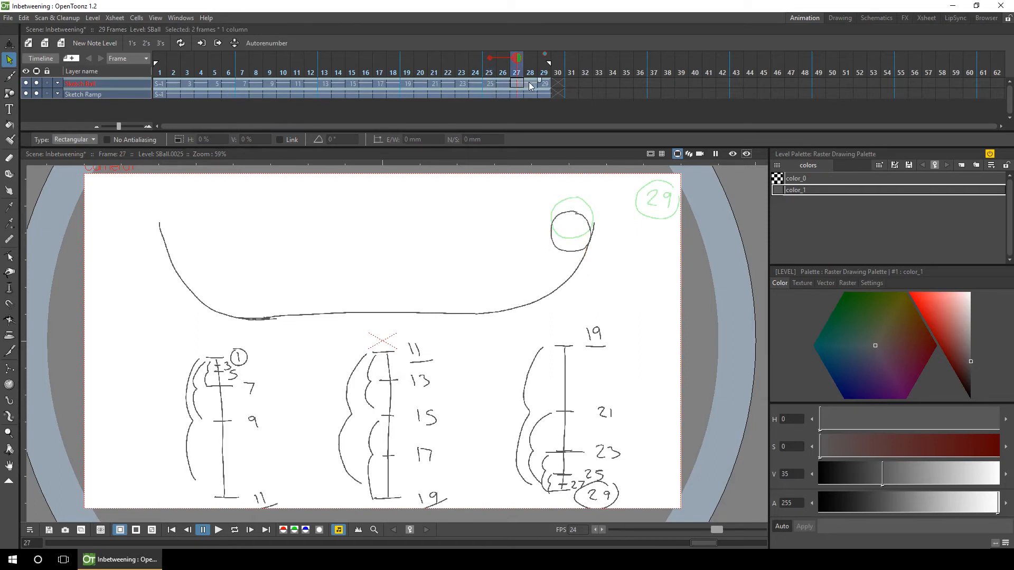
key("Delete")
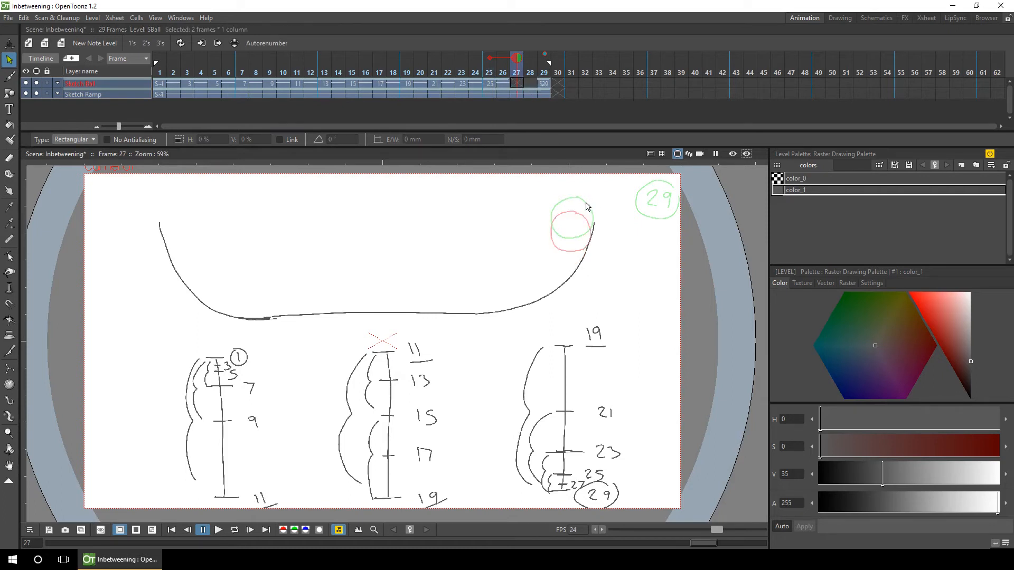
key("b")
left_click_drag(579, 199, 576, 197)
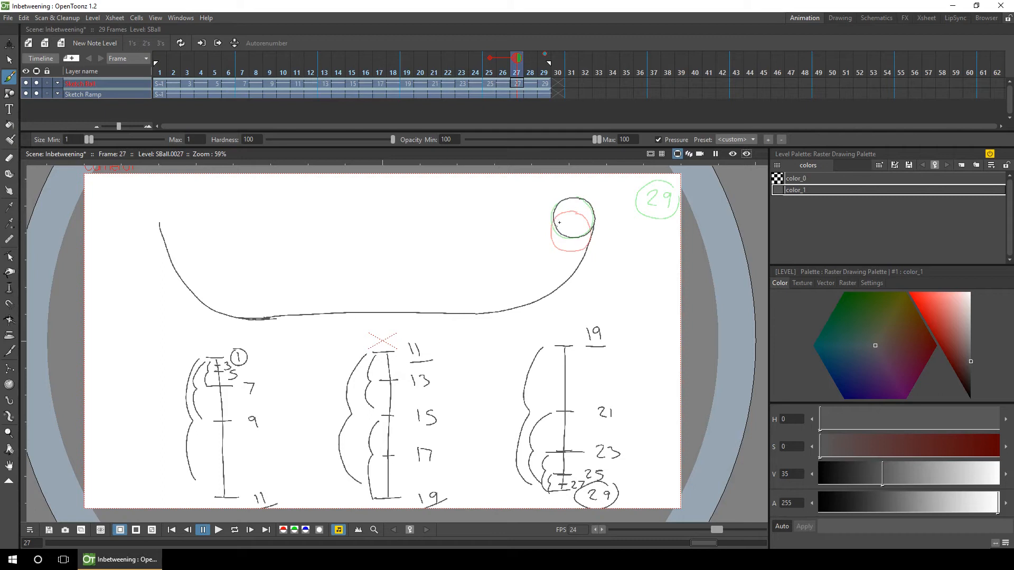
Move the traced frame 27 ball slightly down, midway between balls 25 and 29, and deselect it.
key("s")
mouse_move(533, 191)
left_mouse_down()
mouse_move(594, 233)
mouse_move(603, 256)
left_mouse_up()
left_click_drag(589, 214, 587, 214)
left_click(632, 268)
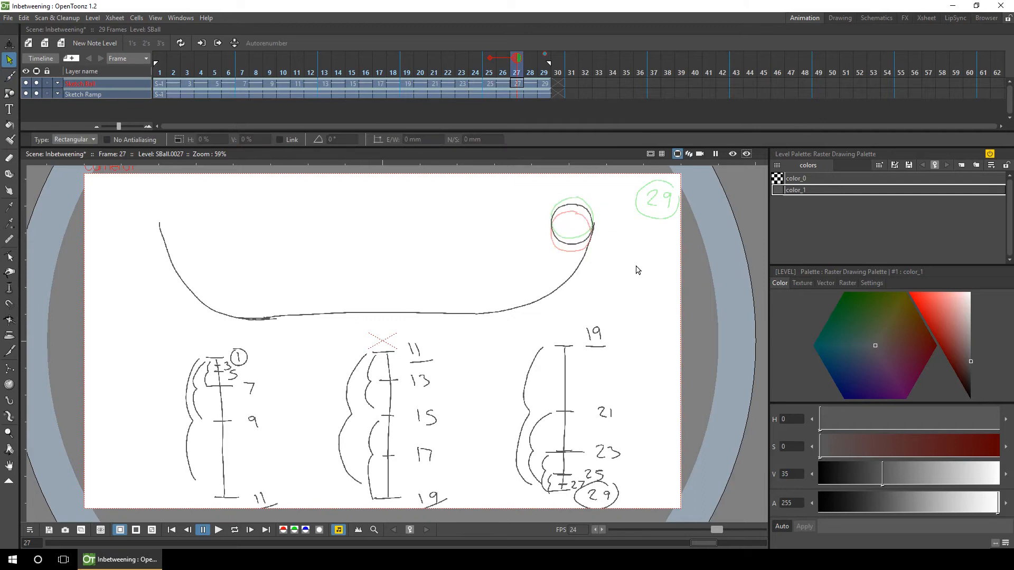
Play the complete ball animation from frame 1 twice to check the motion.
left_click(170, 530)
left_click(218, 530)
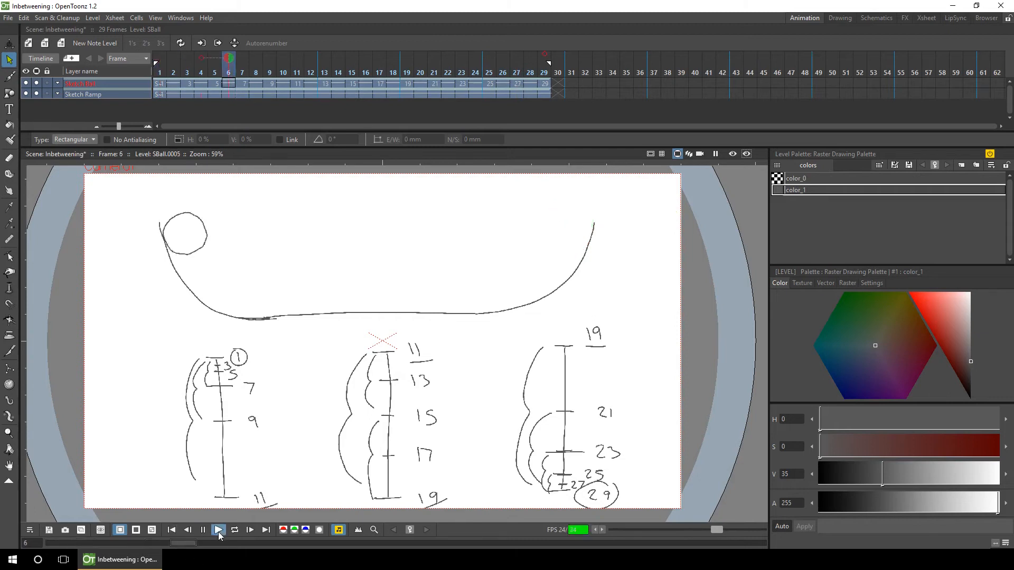
left_click(170, 530)
left_click(218, 530)
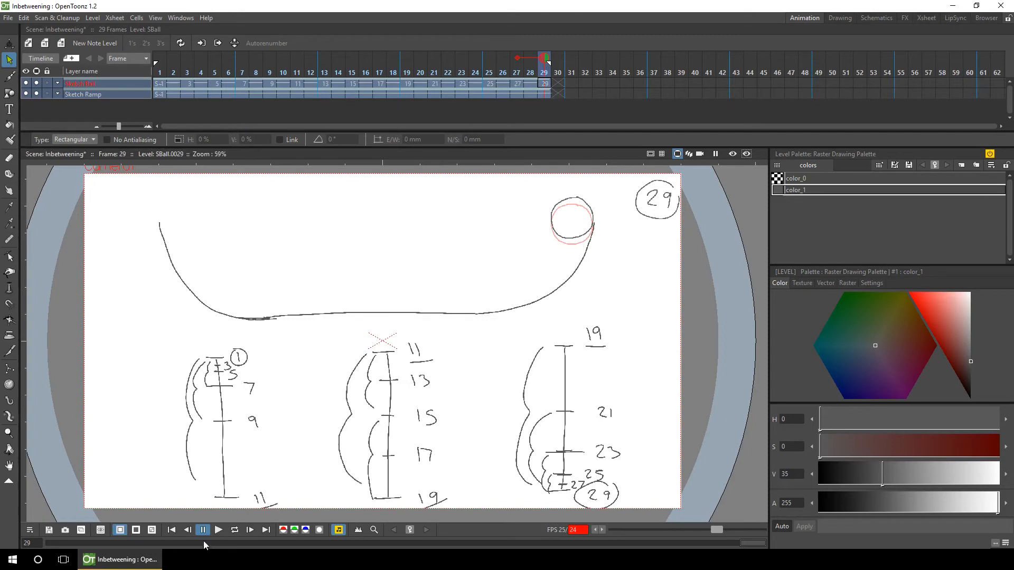
Apply Swing to the Sketch Ball cells from frame 1 to 29 so the ball rolls back.
left_click(160, 83)
left_click_drag(178, 84, 544, 84)
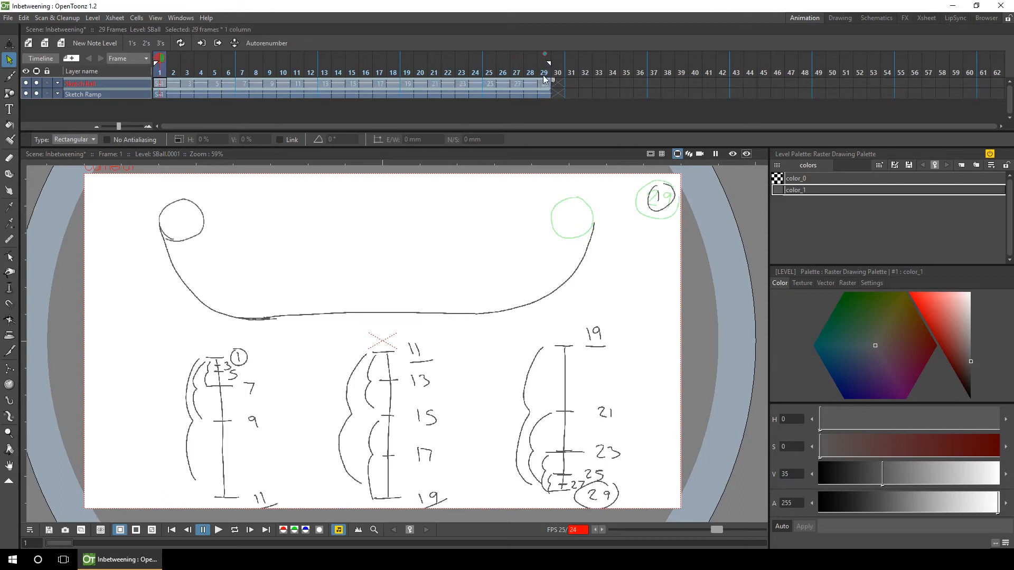
right_click(544, 84)
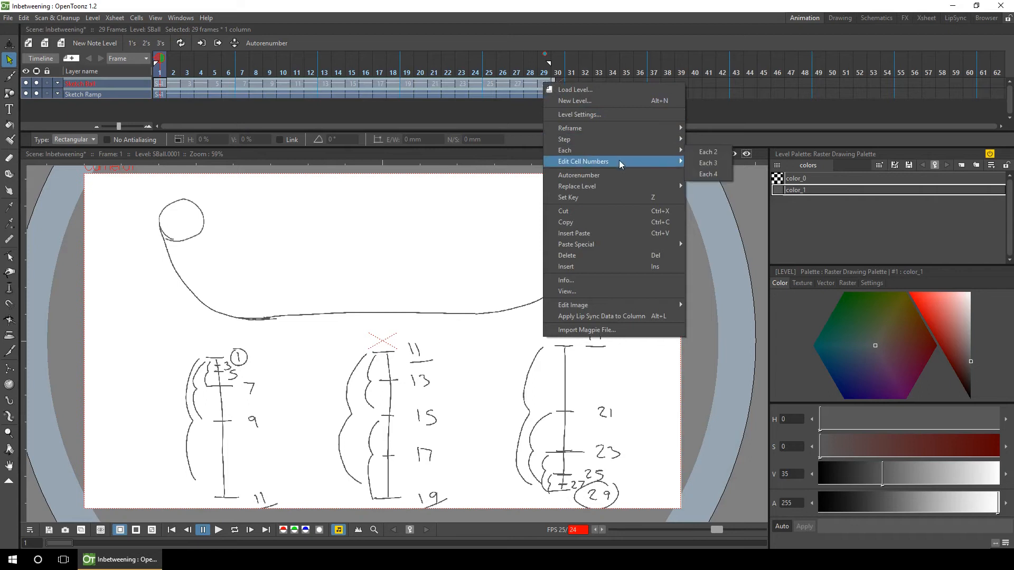
mouse_move(623, 162)
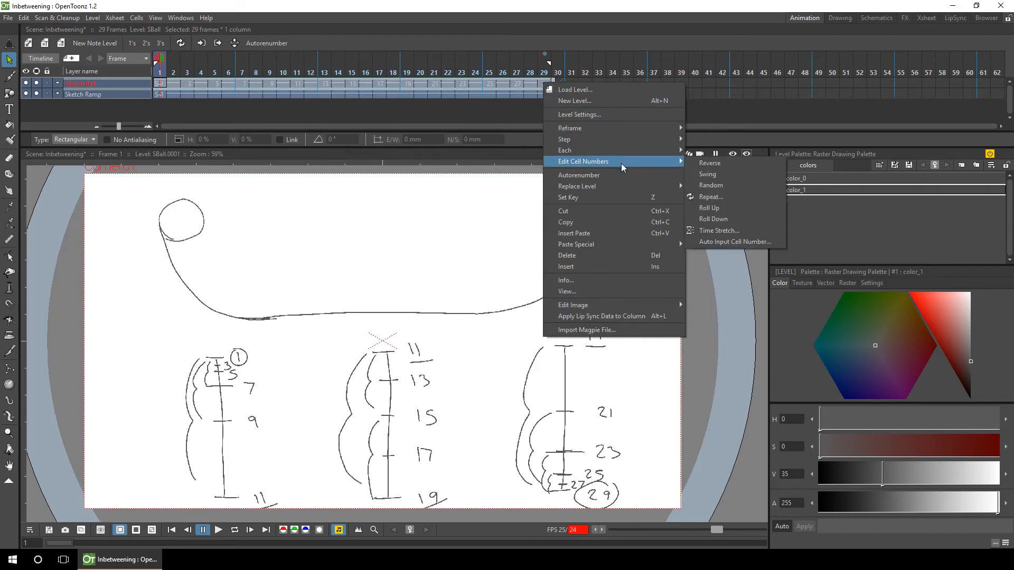
left_click(745, 173)
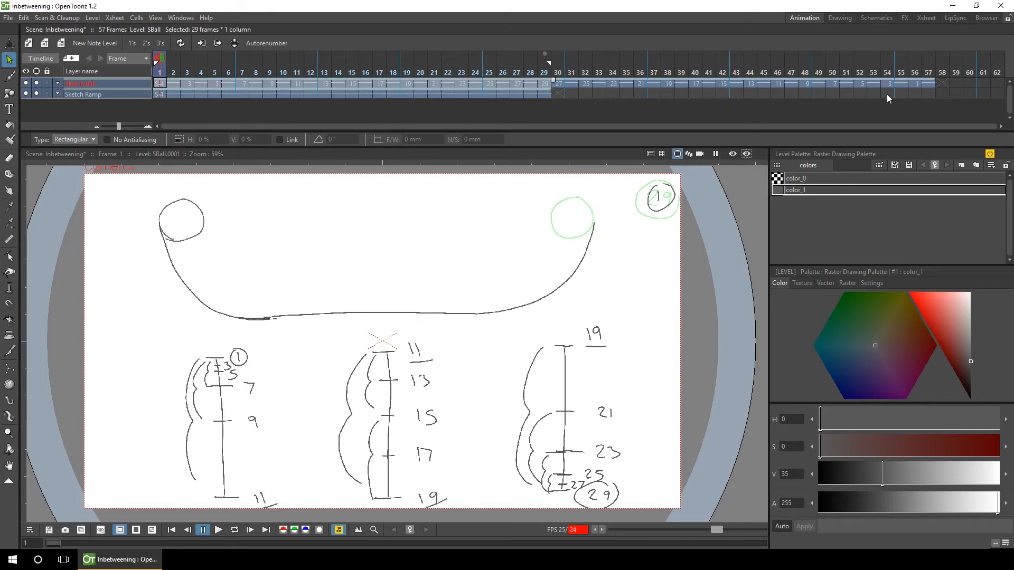
Extend ball drawing 29 to hold through frame 30, and extend the Sketch Ramp layer to frame 56.
left_click(547, 83)
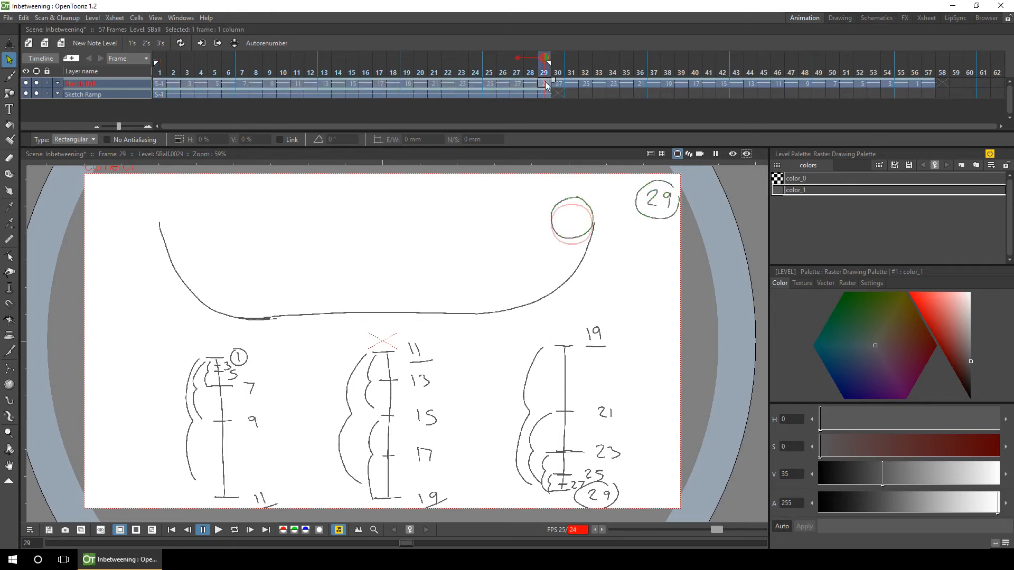
left_click_drag(553, 81, 567, 80)
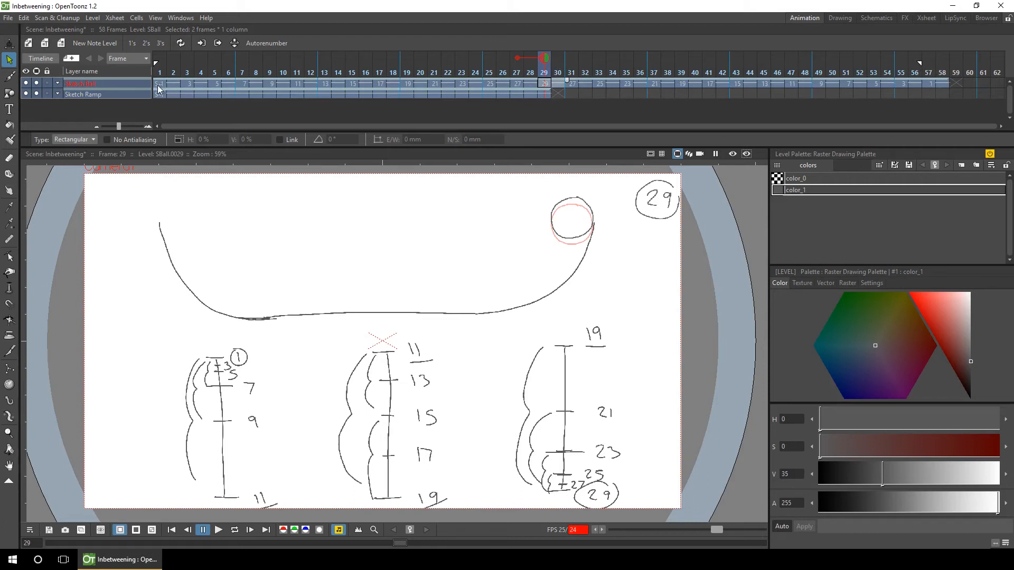
left_click(550, 93)
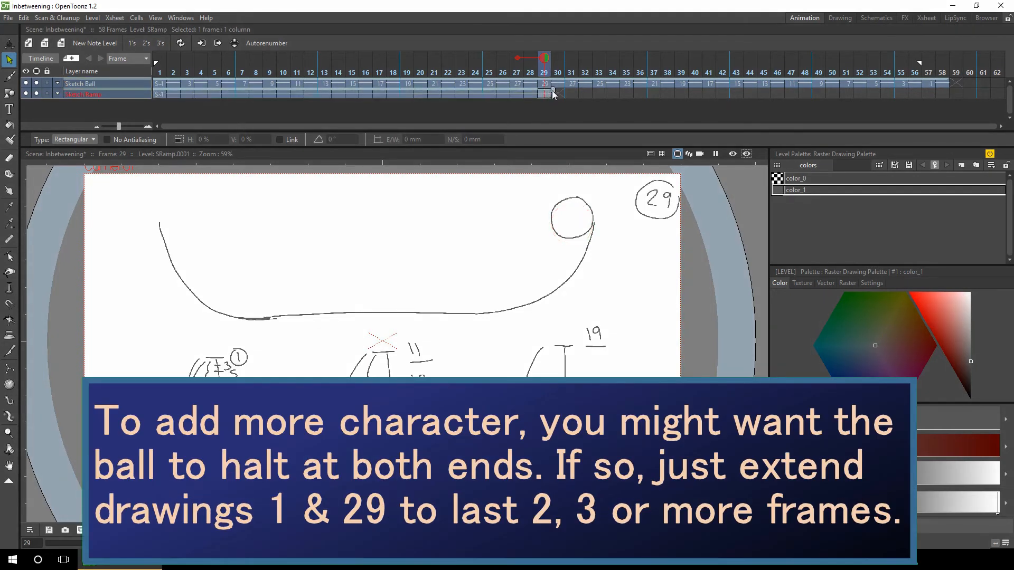
left_click_drag(558, 93, 925, 94)
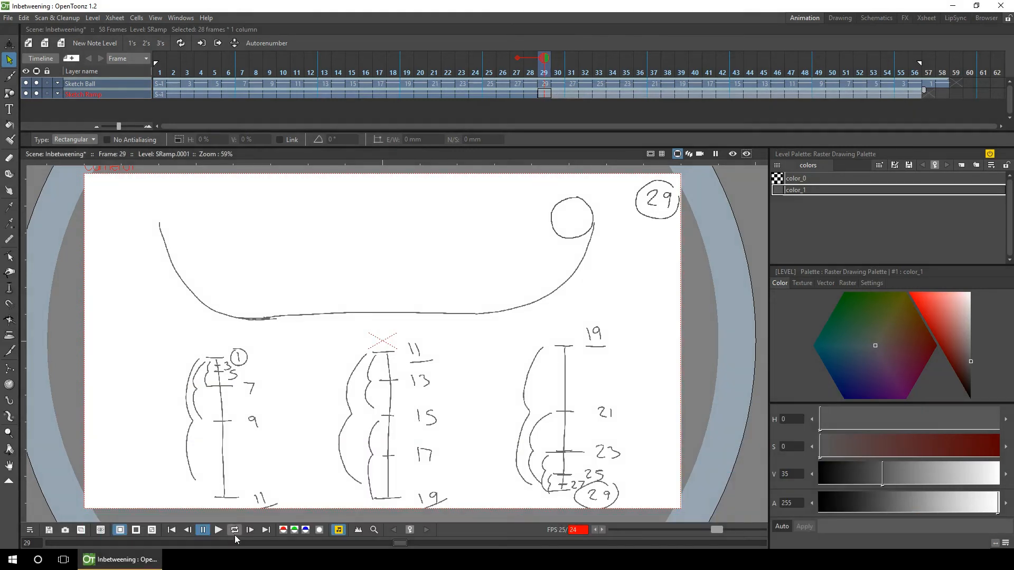
Play the back-and-forth sketch animation in a loop to check it, and stop playback.
left_click(233, 531)
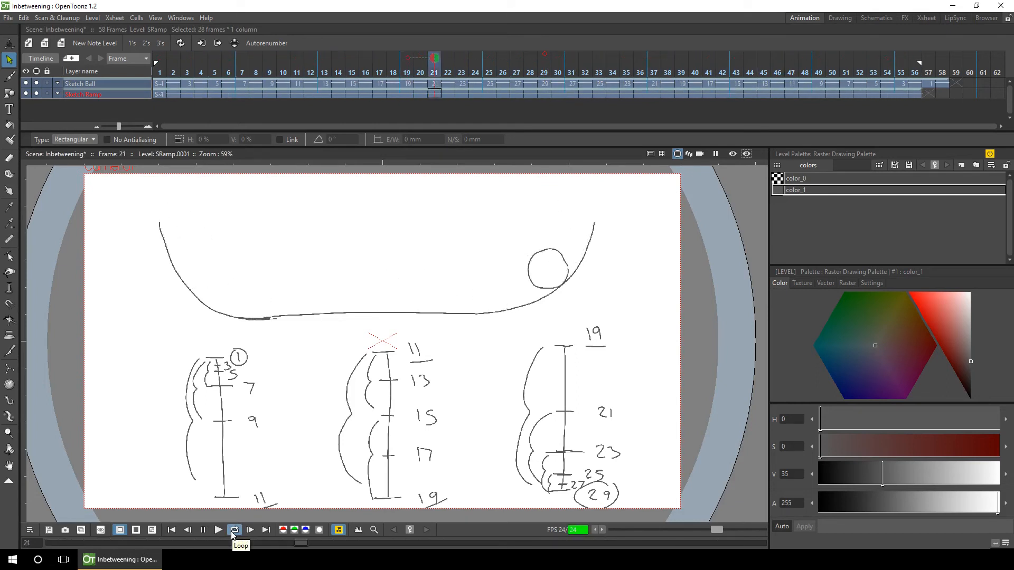
left_click(202, 530)
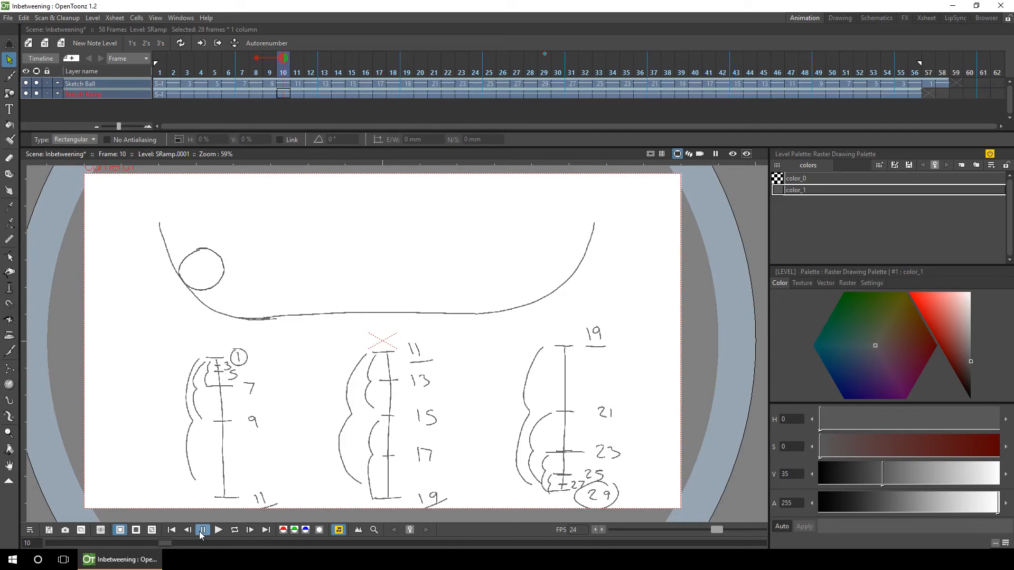
Create new Ball and Ramp vector levels and draw the clean ramp line over the sketched ramp.
key("alt+n")
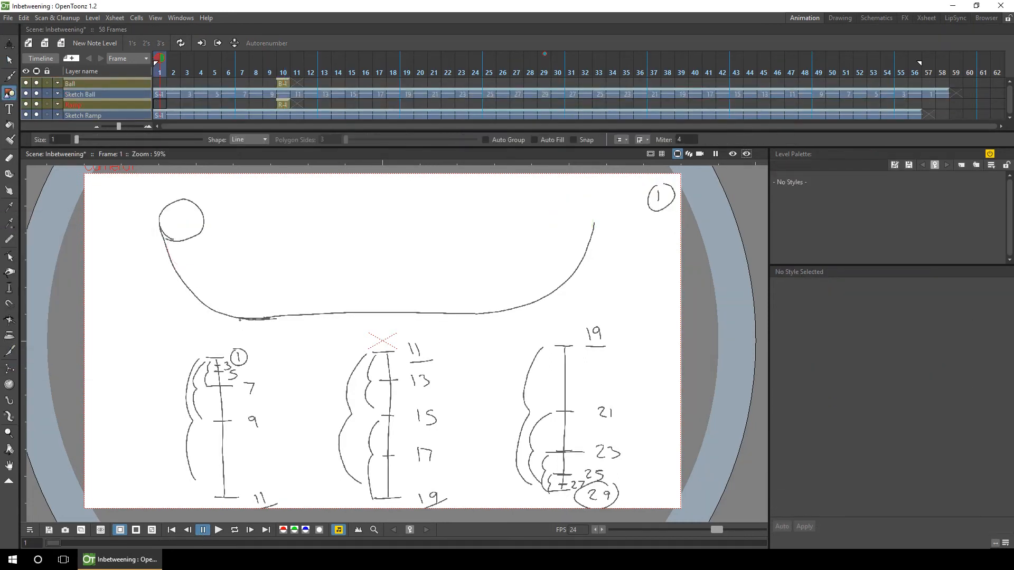
mouse_move(239, 318)
left_mouse_down()
mouse_move(507, 318)
mouse_move(594, 223)
mouse_move(160, 223)
left_mouse_up()
left_click(297, 104)
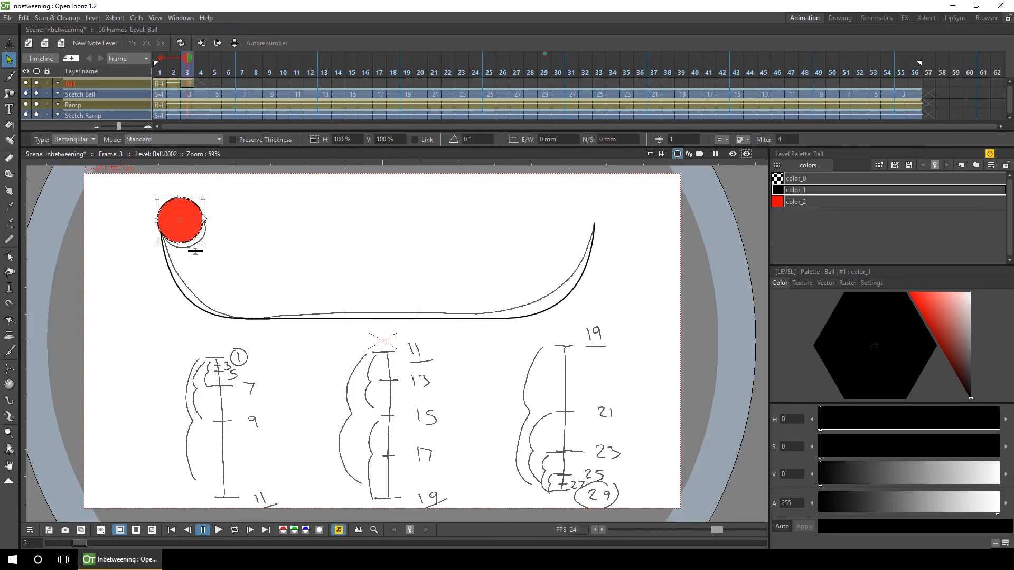
Paste the clean red ball at every second frame from 5 to 17 and align each copy with the sketched ball.
left_click(215, 84)
mouse_move(203, 217)
left_mouse_down()
mouse_move(182, 228)
mouse_move(196, 273)
mouse_move(245, 298)
mouse_move(319, 281)
mouse_move(395, 282)
left_mouse_up()
left_click(242, 83)
left_click(270, 83)
left_click(296, 84)
left_click(325, 83)
key("ctrl+v")
left_click(351, 84)
key("ctrl+v")
left_click(379, 84)
left_click_drag(396, 281, 511, 281)
Paste the red ball at every second frame from 19 to 29 and move each copy to its sketched position up the ramp.
left_click(407, 83)
key("ctrl+v")
left_click(434, 83)
key("ctrl+v")
left_click(461, 84)
key("ctrl+v")
mouse_move(450, 279)
left_mouse_down()
mouse_move(569, 260)
mouse_move(581, 230)
left_mouse_up()
left_click(489, 84)
left_click(516, 83)
left_click(544, 84)
left_click_drag(555, 276, 572, 220)
Apply Swing to the Ball layer's cells from frame 1 to 30.
left_click_drag(159, 84, 559, 82)
right_click(559, 82)
left_click(709, 181)
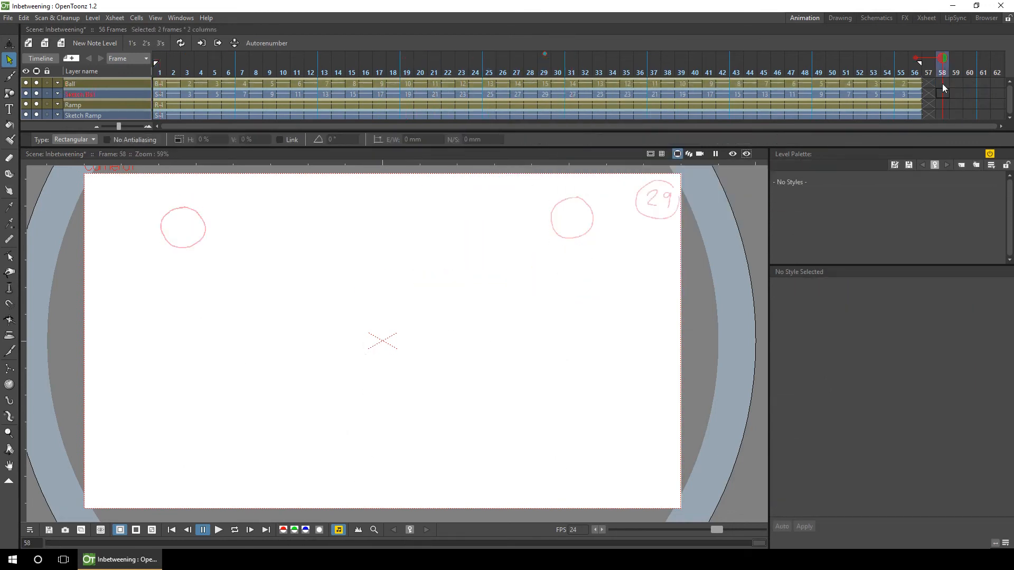
Scrub the Ball layer from frame 27 onward, play the animation in a loop, and return to the first frame.
left_click(520, 83)
left_click_drag(516, 72, 852, 66)
left_click(232, 531)
left_click(172, 529)
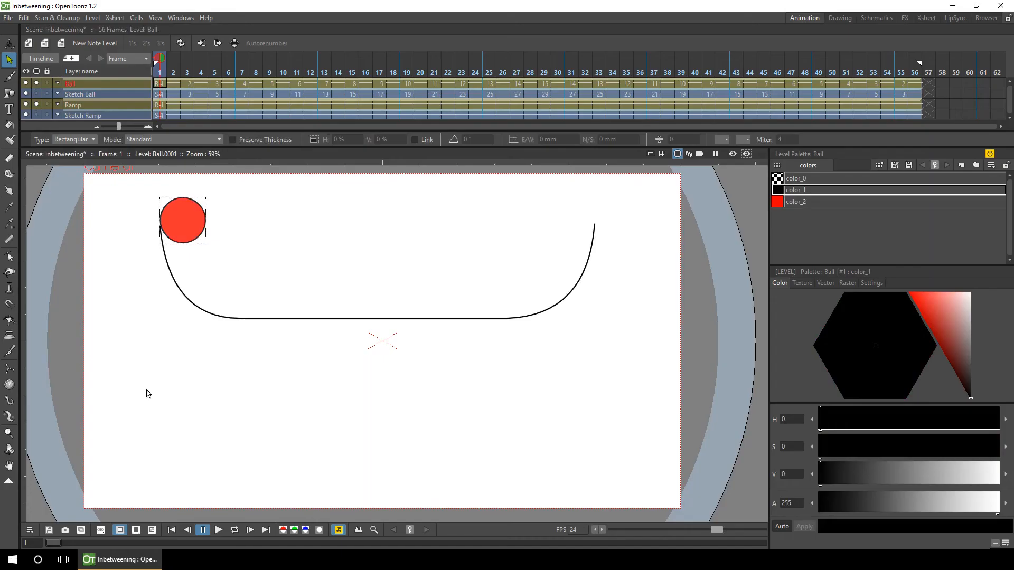
Hide the Ball and Ramp layers, show Sketch Ball and Sketch Ramp, and play the sketch animation in a loop before returning to frame 1.
left_click(36, 84)
left_click(37, 94)
left_click(37, 104)
left_click(36, 115)
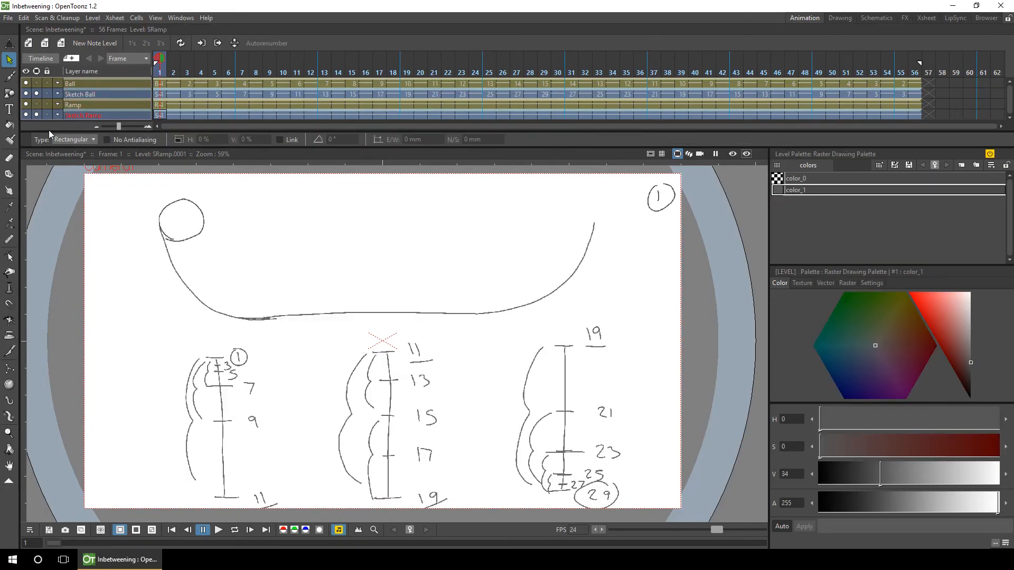
left_click(230, 534)
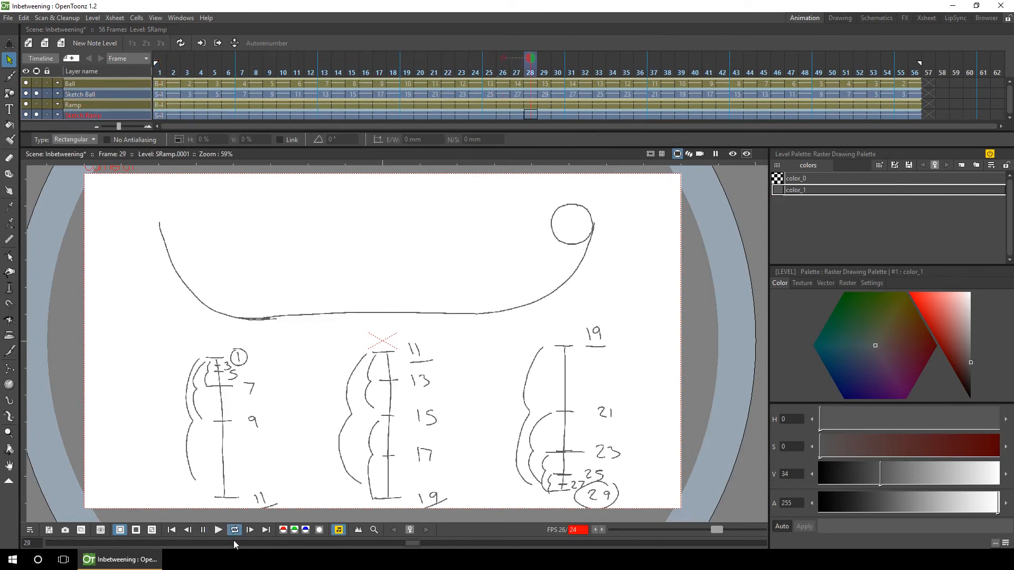
left_click(172, 529)
Show the Ball and Ramp layers, hide Sketch Ball and Sketch Ramp, and play the clean animation in a loop.
left_click(36, 104)
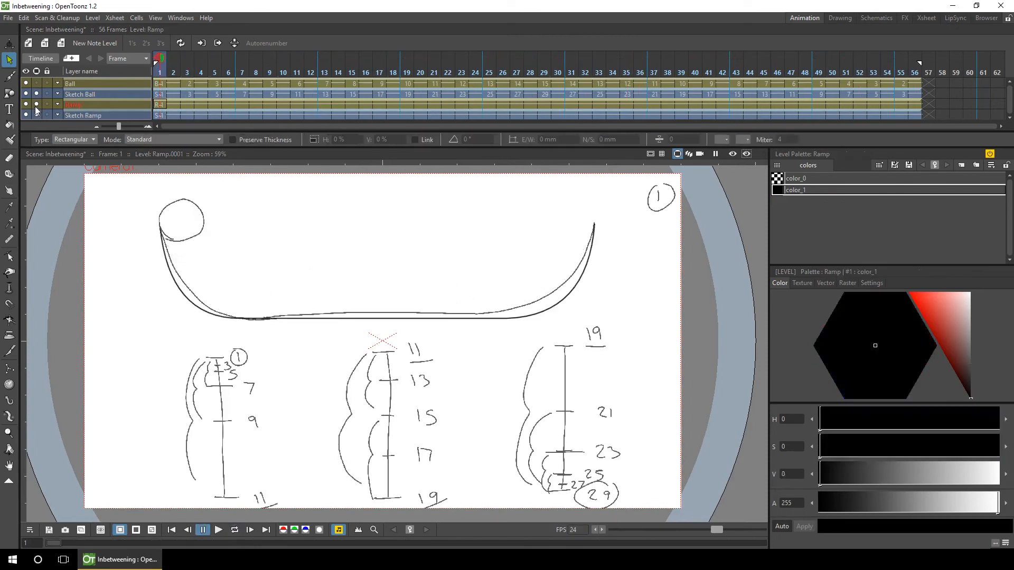
left_click(36, 115)
left_click(36, 84)
left_click(36, 94)
left_click(35, 94)
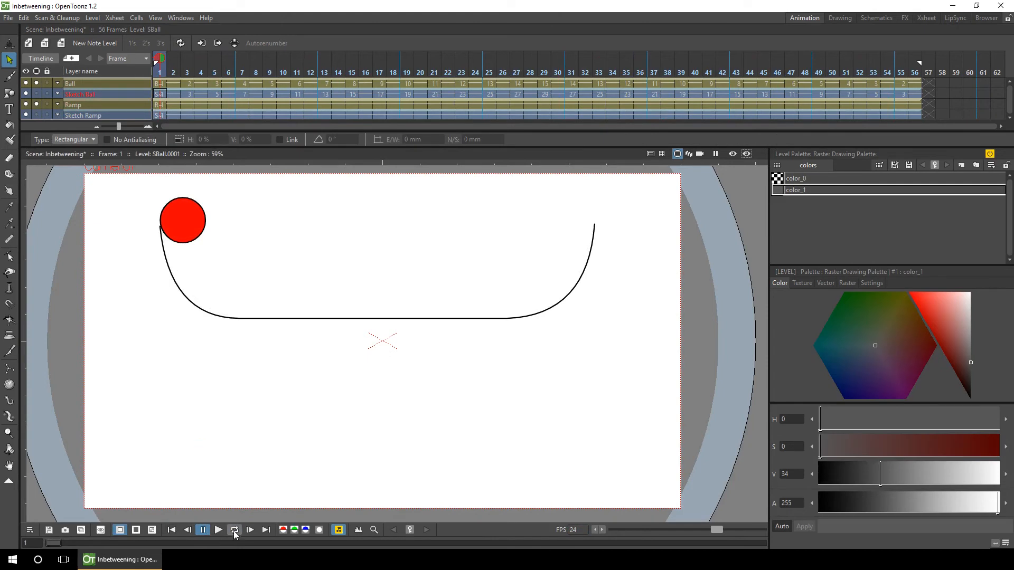
left_click(234, 532)
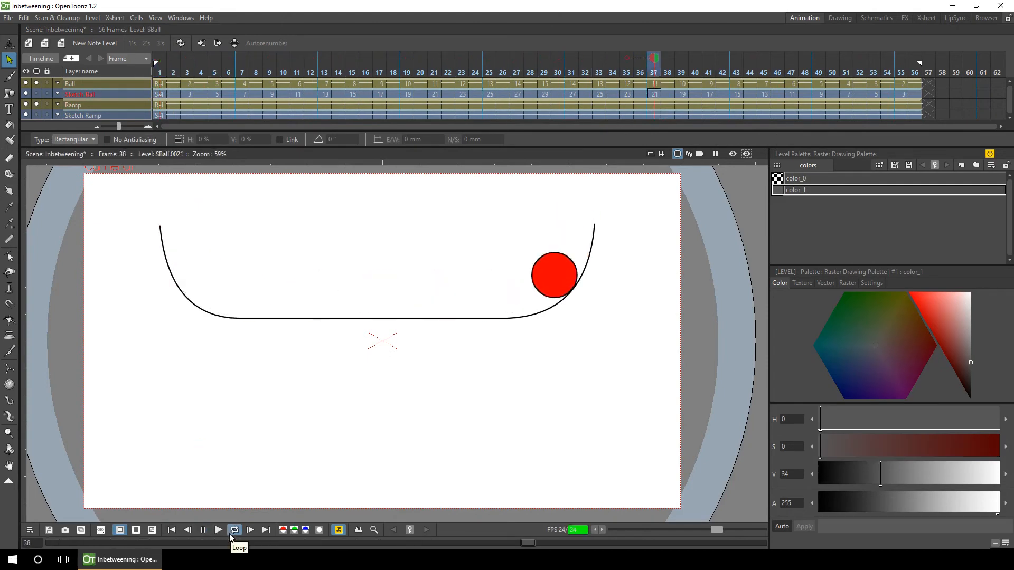
Return to the first frame, select the Ball layer's cells from frame 1 to 30, and open their available commands.
left_click(169, 533)
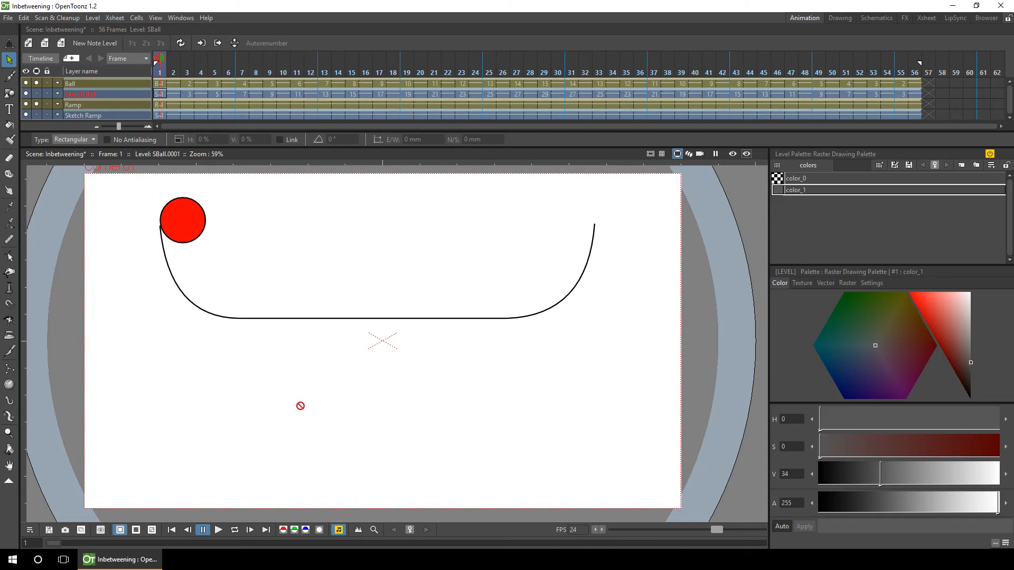
left_click(159, 83)
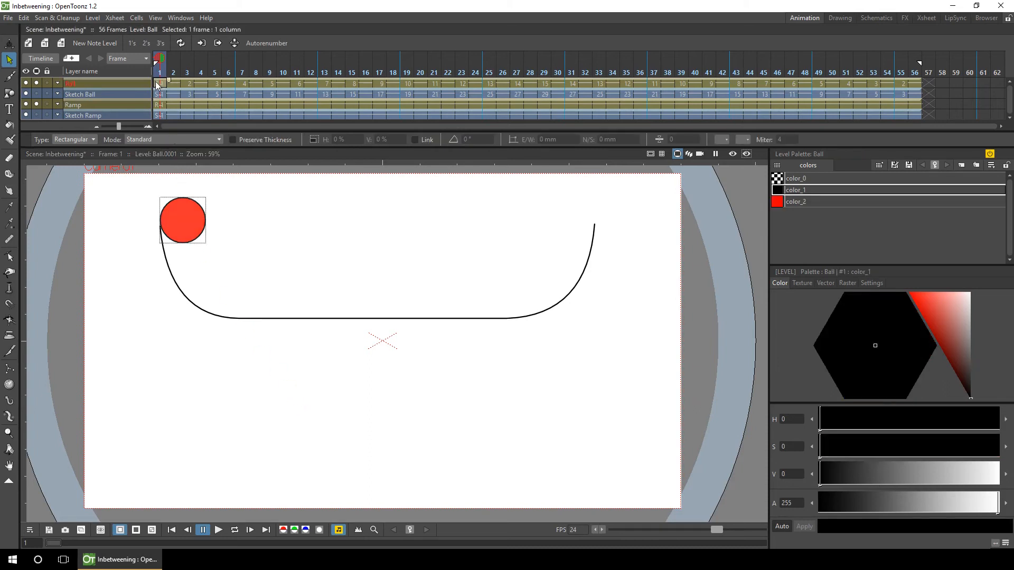
left_click(555, 83, "shift")
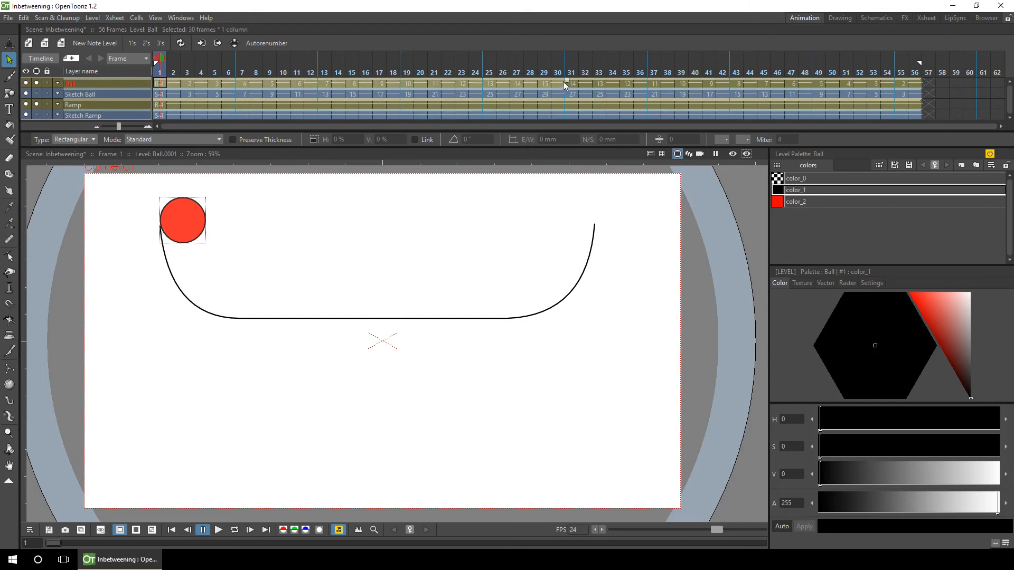
right_click(544, 83)
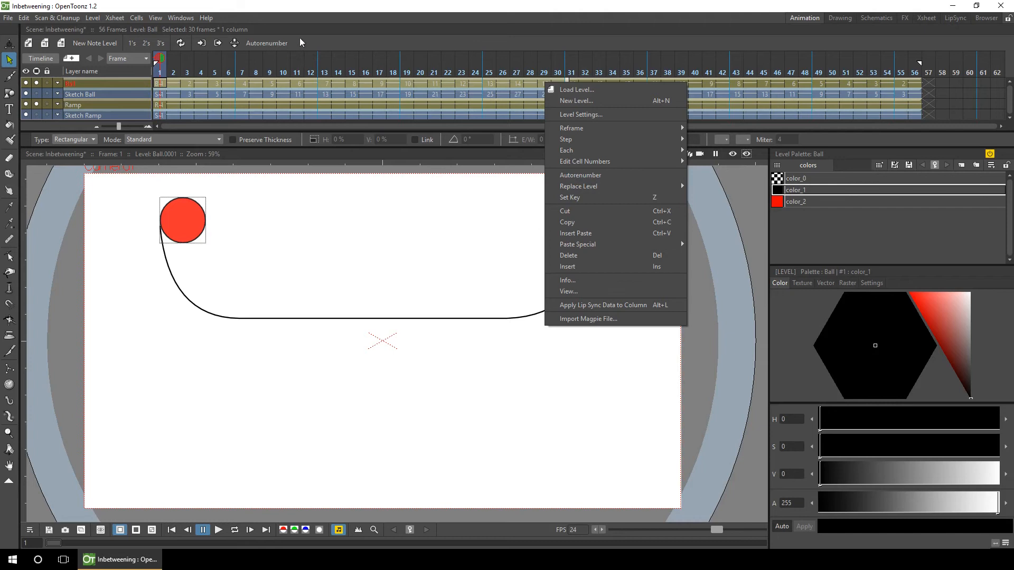
Examine the XSheet toolbar customization options, close them without changes, and clear the Ball cell selection.
left_click(331, 40)
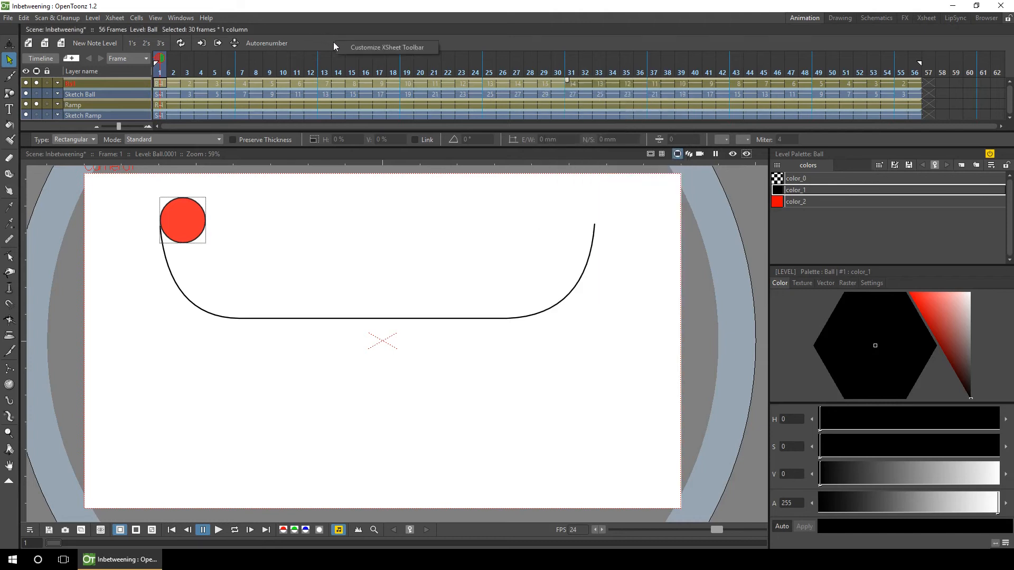
left_click(377, 47)
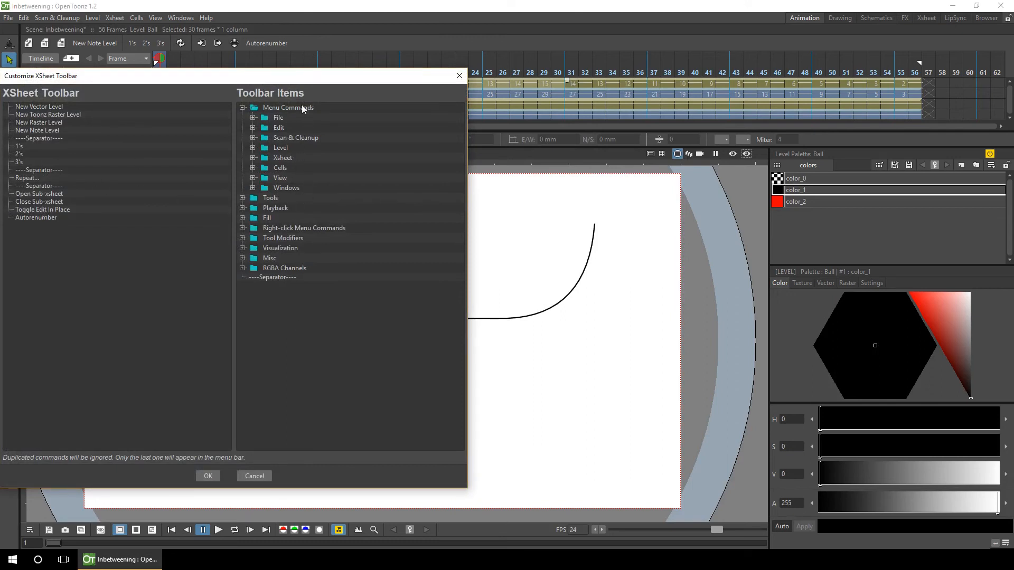
left_click(458, 76)
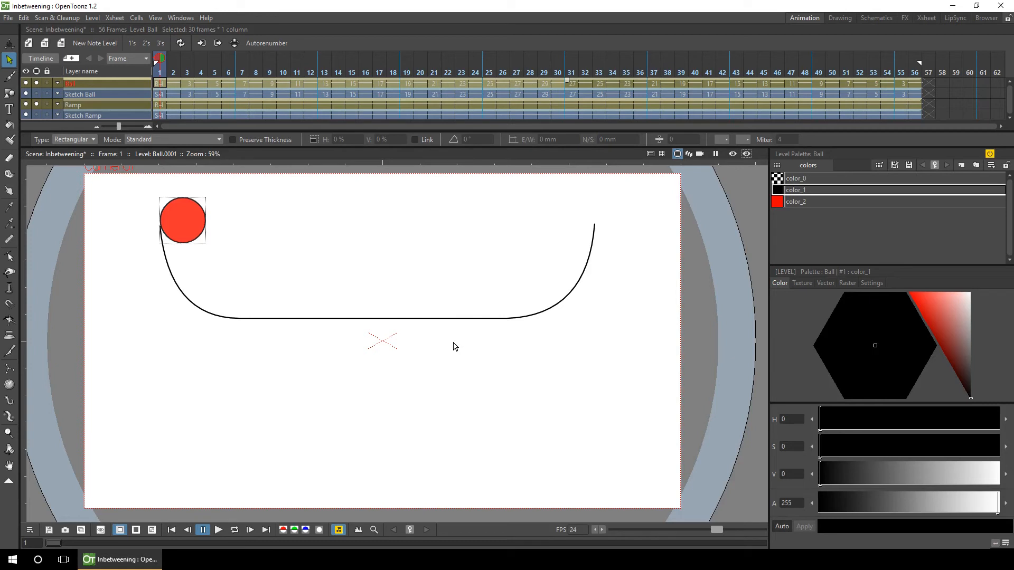
left_click(466, 259)
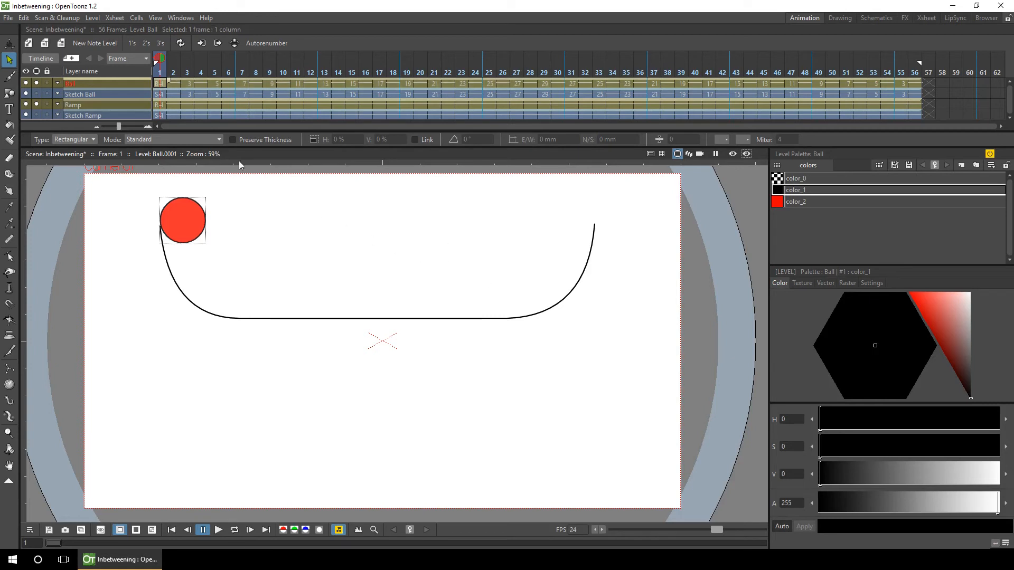
Clear the Ball cell at frame 2 and turn on onion skin for the previous and next frames.
left_click(173, 84)
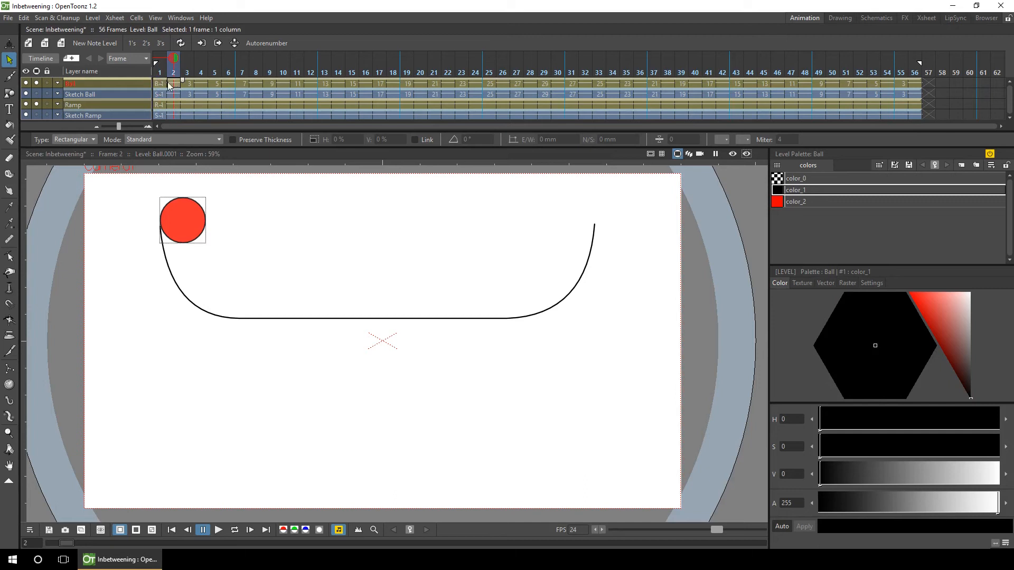
key("Delete")
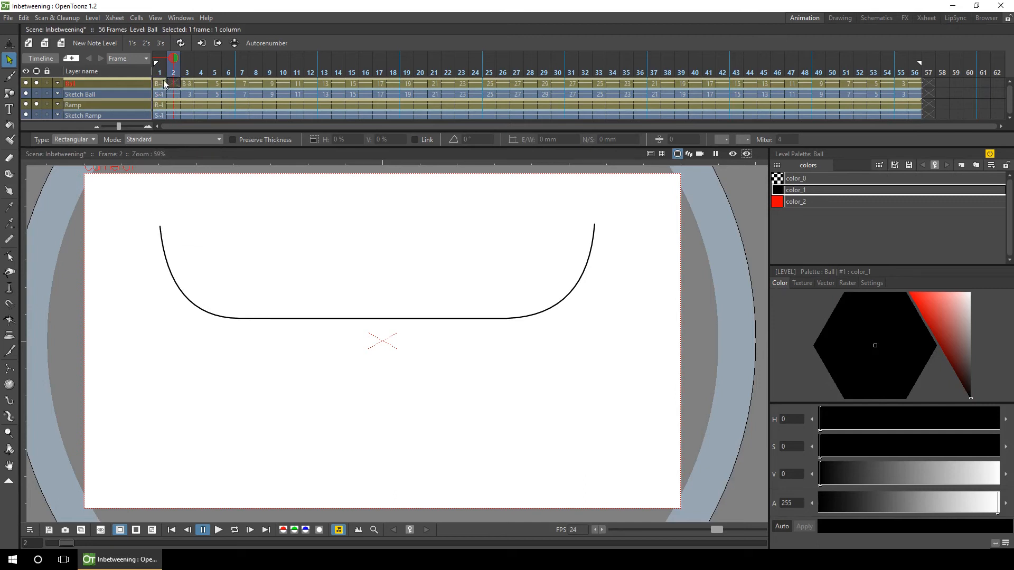
left_click(188, 59)
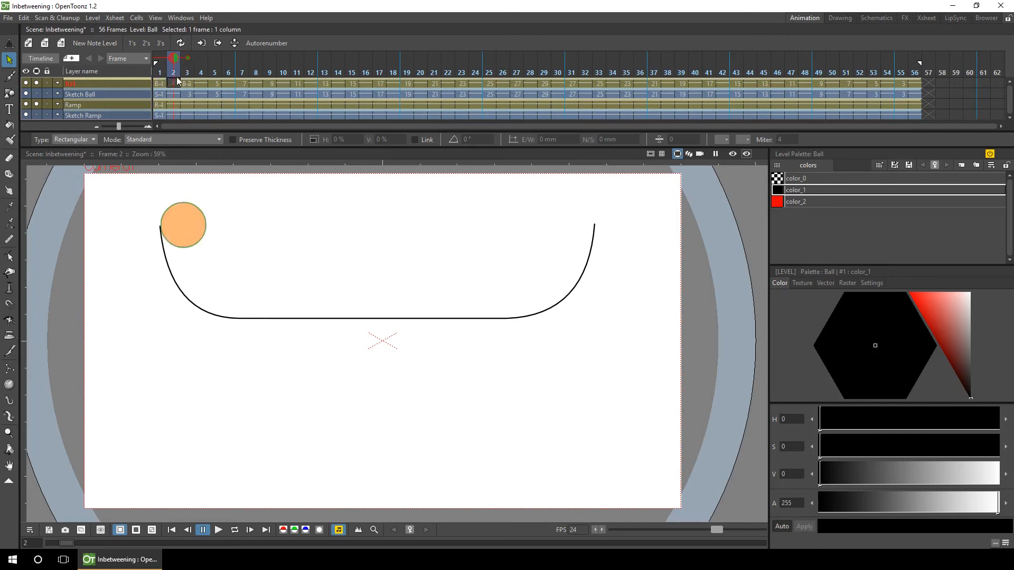
left_click_drag(210, 68, 287, 71)
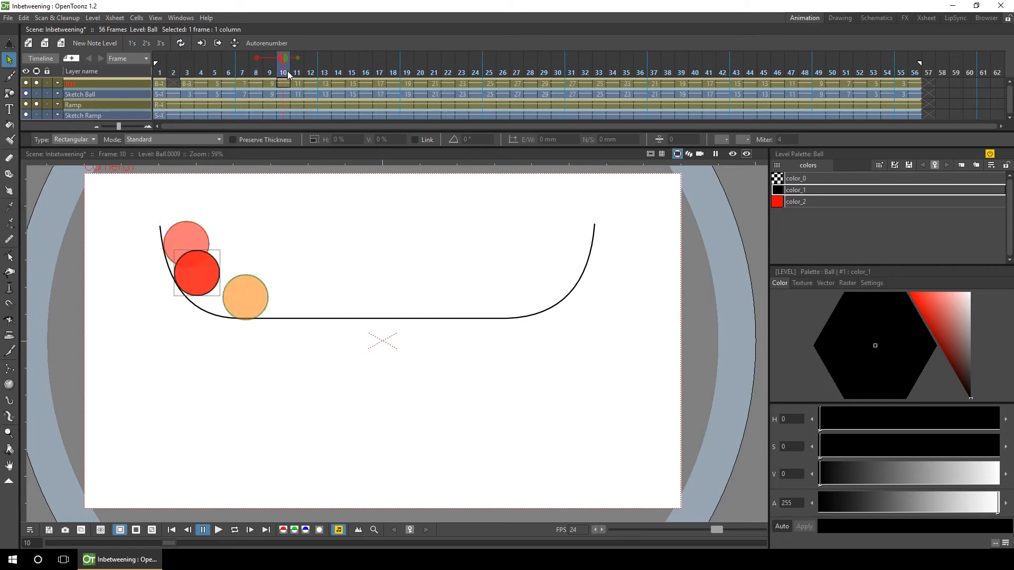
left_click(257, 57)
left_click(173, 73)
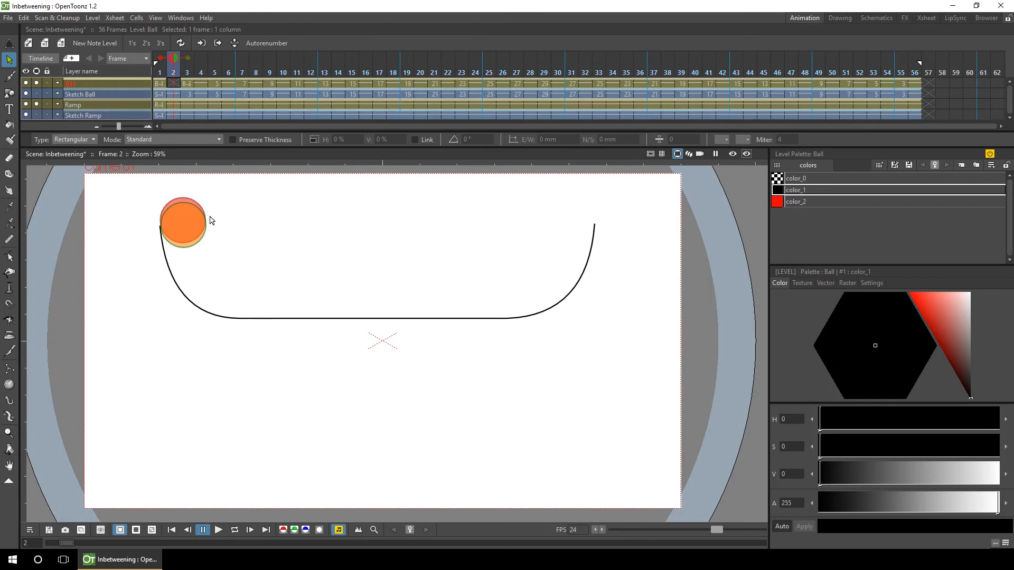
Copy the ball drawing from frame 1 and paste it as a new drawing in the Ball layer's frame 2.
left_click(157, 81)
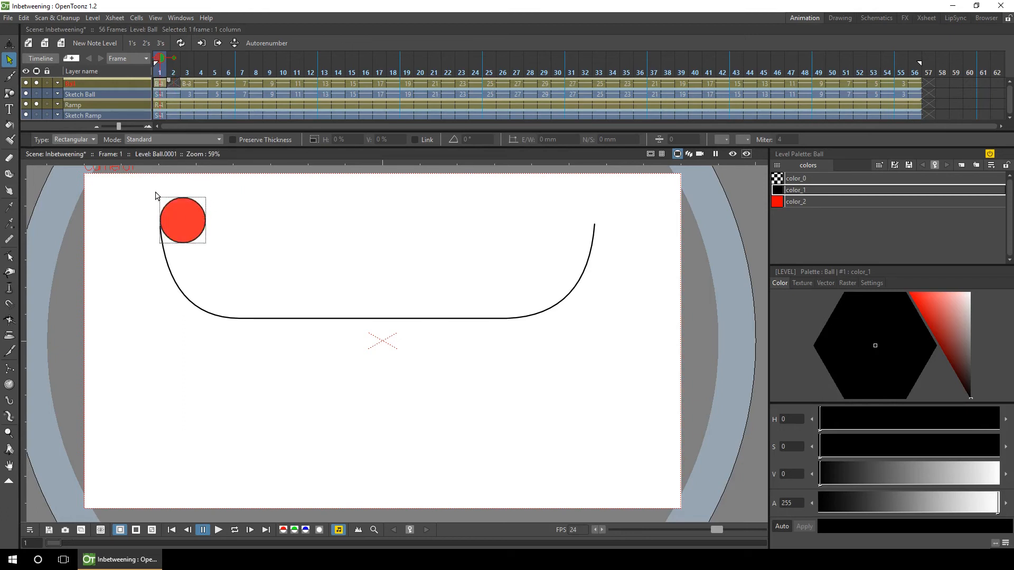
left_click_drag(150, 187, 218, 250)
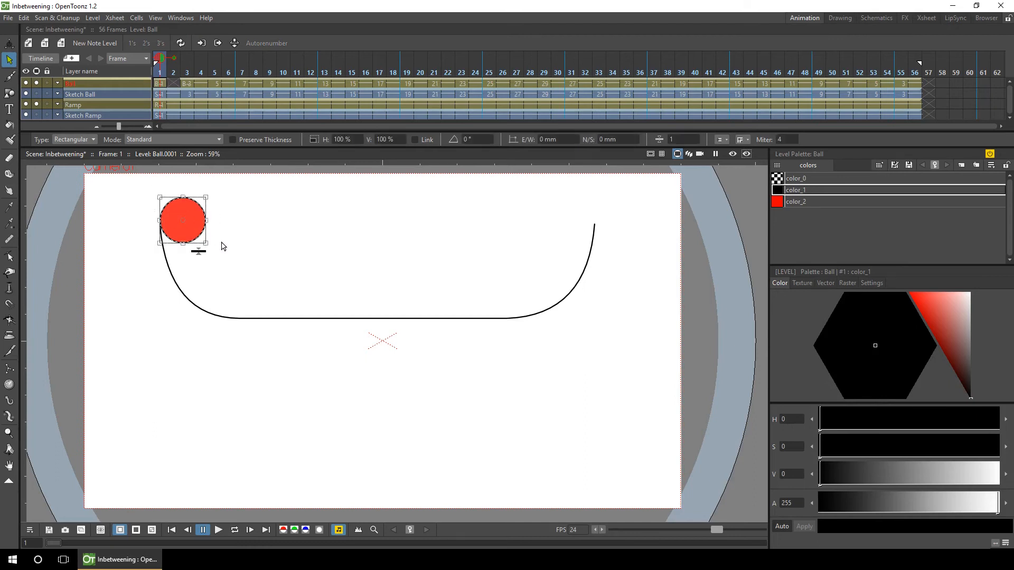
left_click(173, 83)
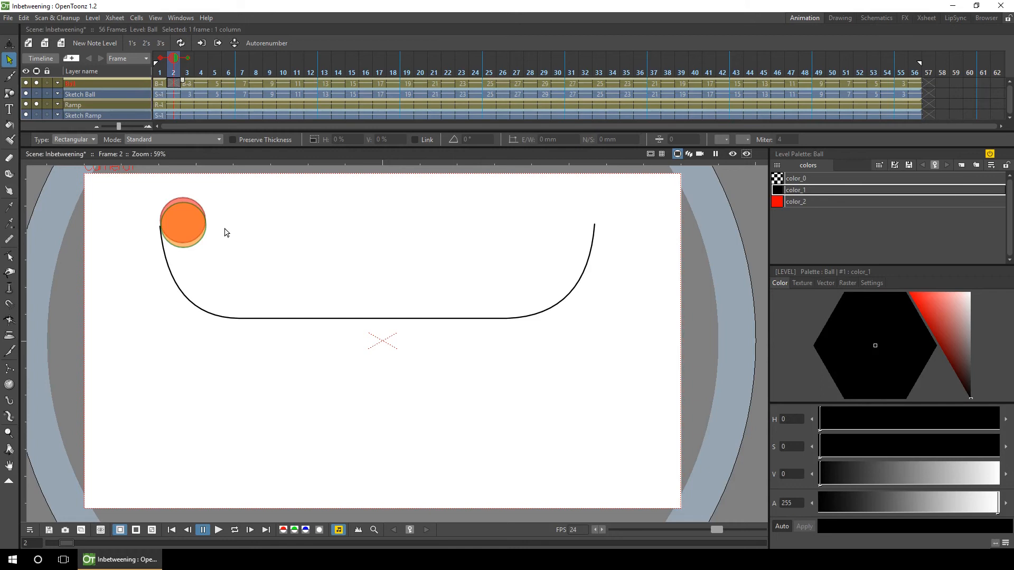
key("ctrl+v")
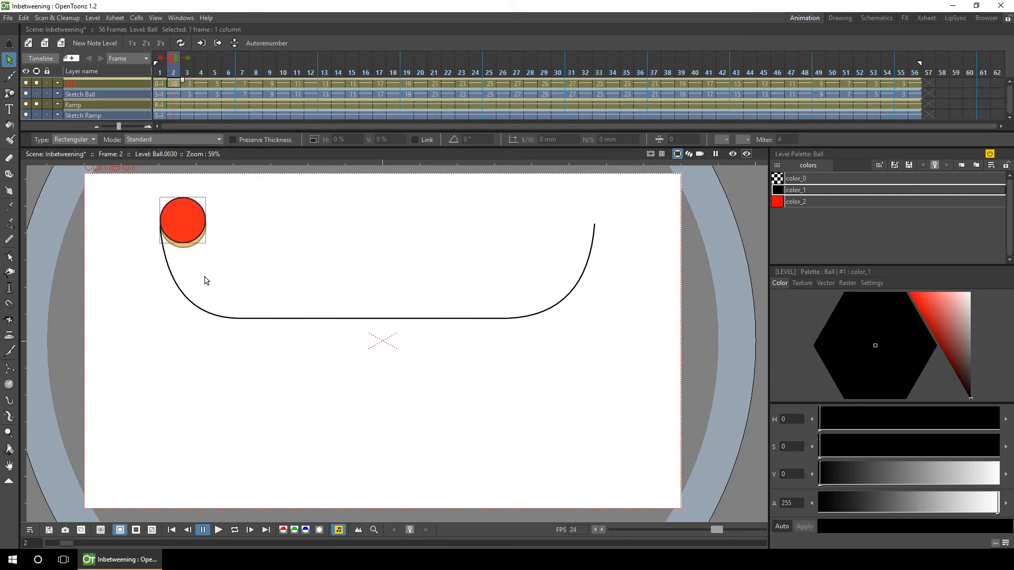
Position the pasted ball in frame 2 between its onion-skinned neighbours, keeping it aligned with the ramp.
left_click(151, 197)
left_click_drag(217, 250, 219, 251)
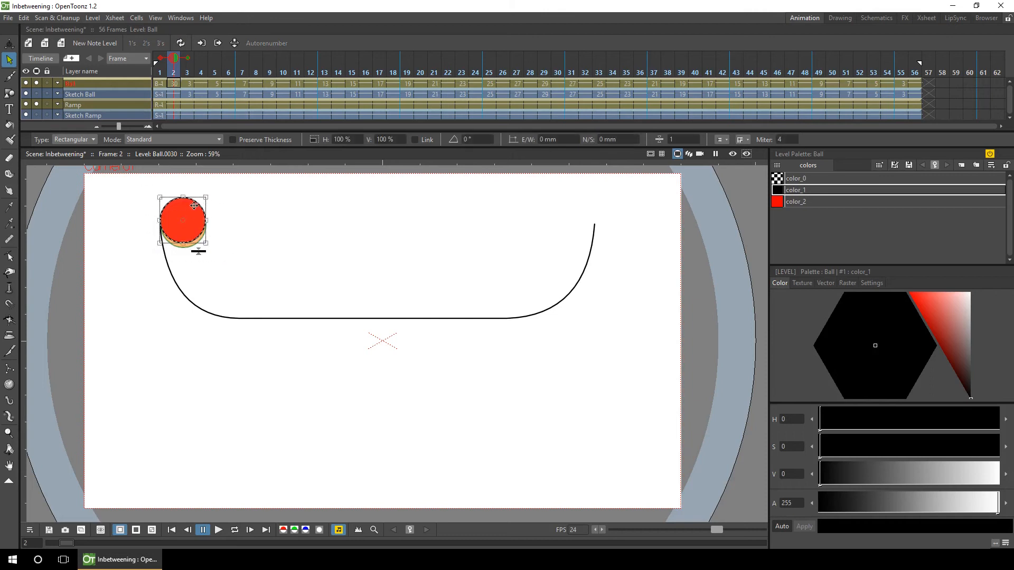
left_click_drag(195, 206, 195, 208)
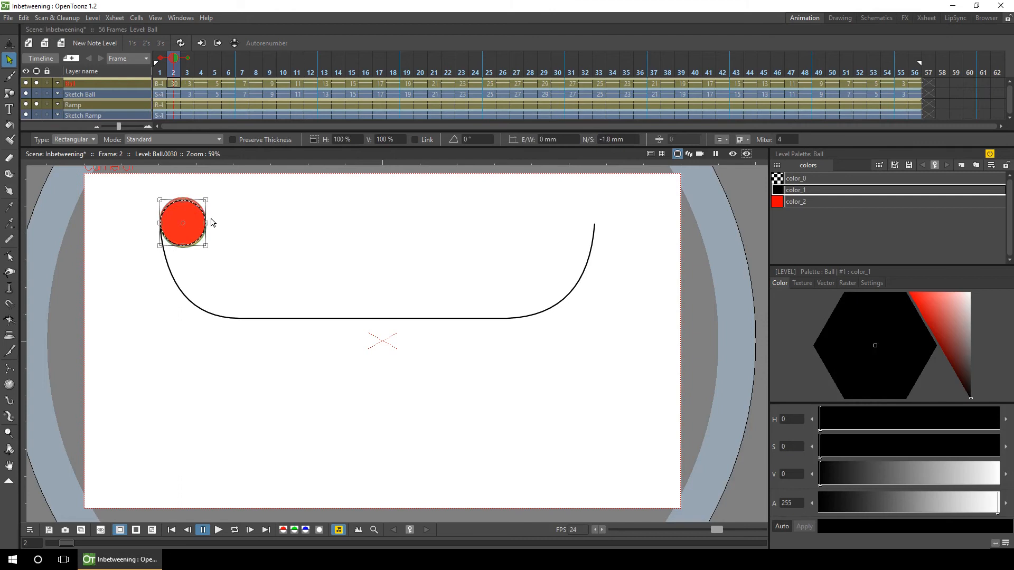
key("shift+space")
left_click_drag(252, 217, 254, 279)
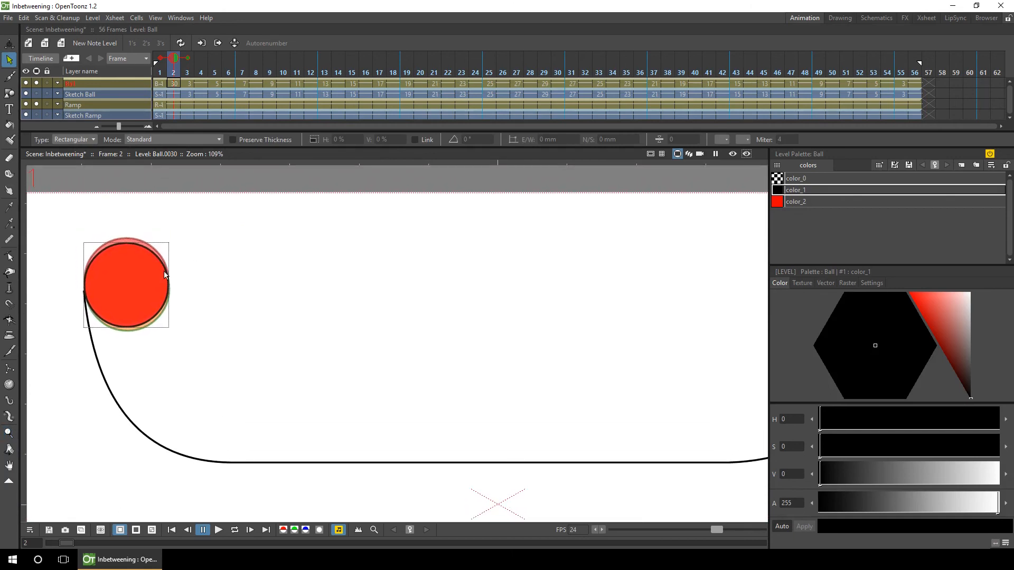
left_click(145, 252)
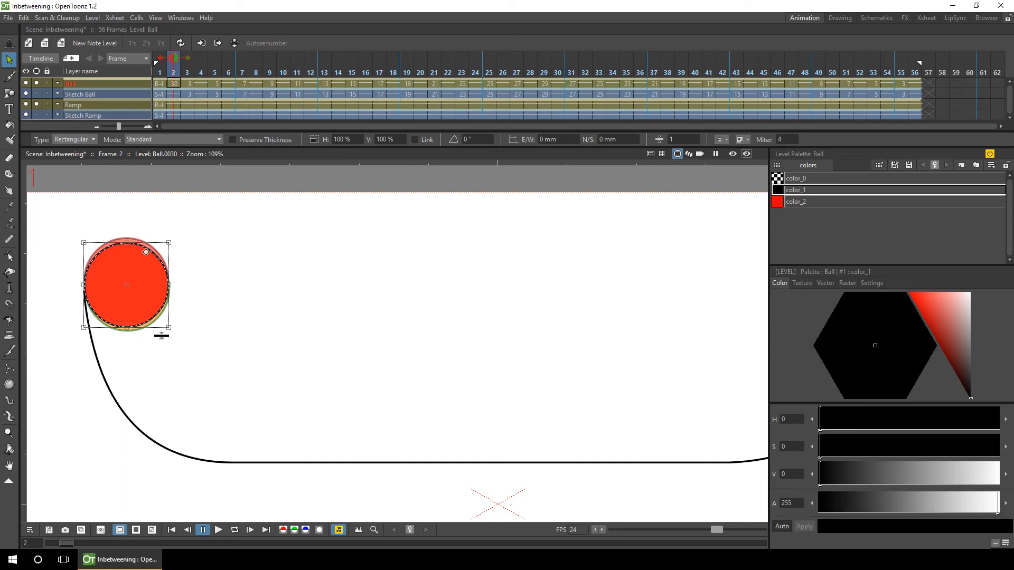
left_click_drag(145, 252, 145, 250)
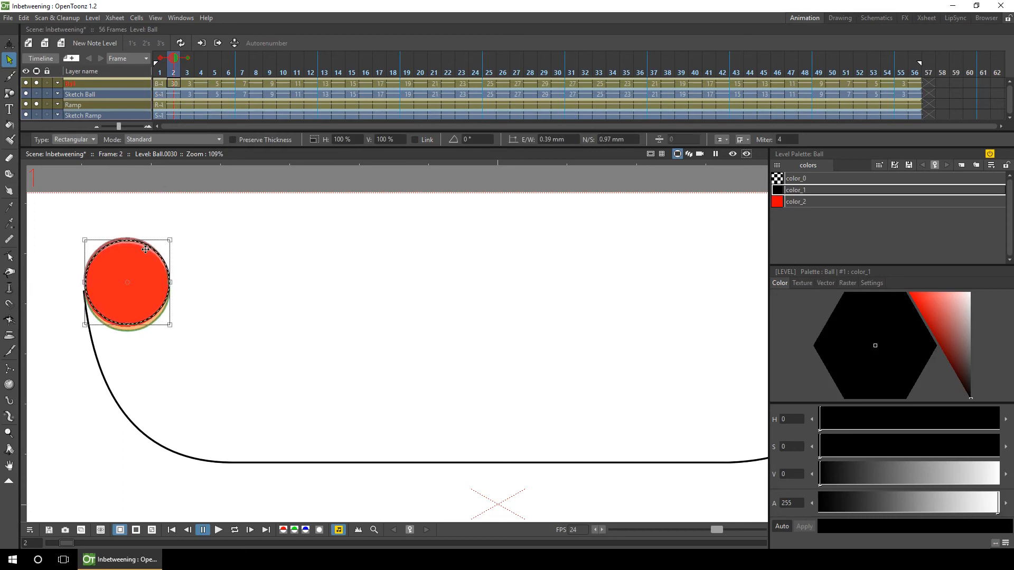
left_click(179, 261)
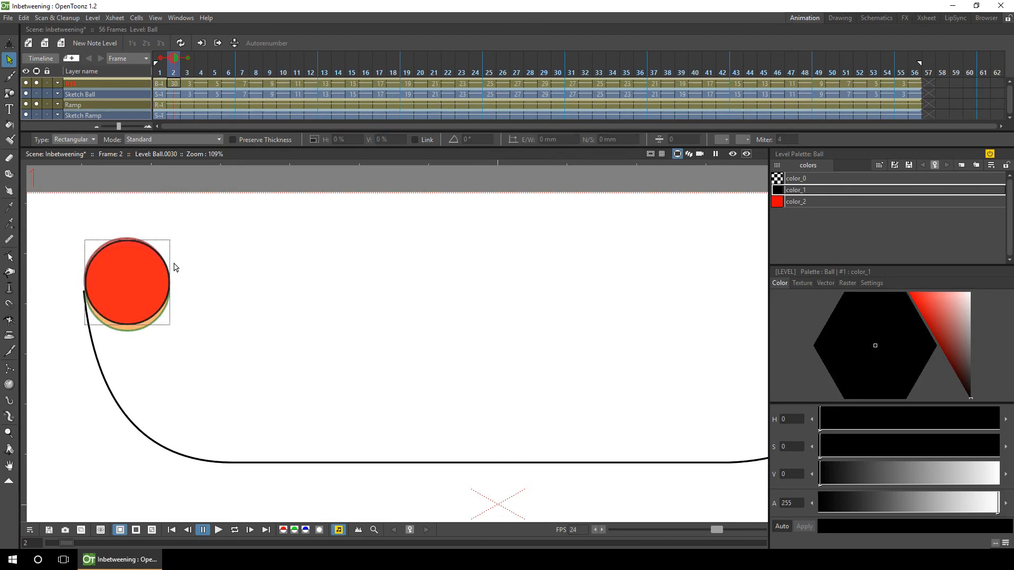
left_click(168, 270)
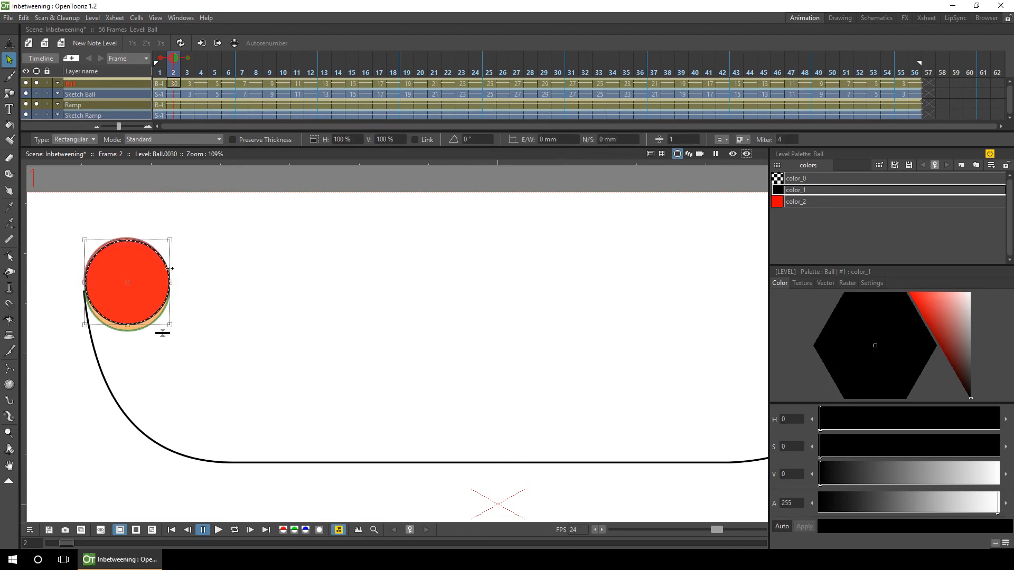
left_click_drag(169, 267, 169, 266)
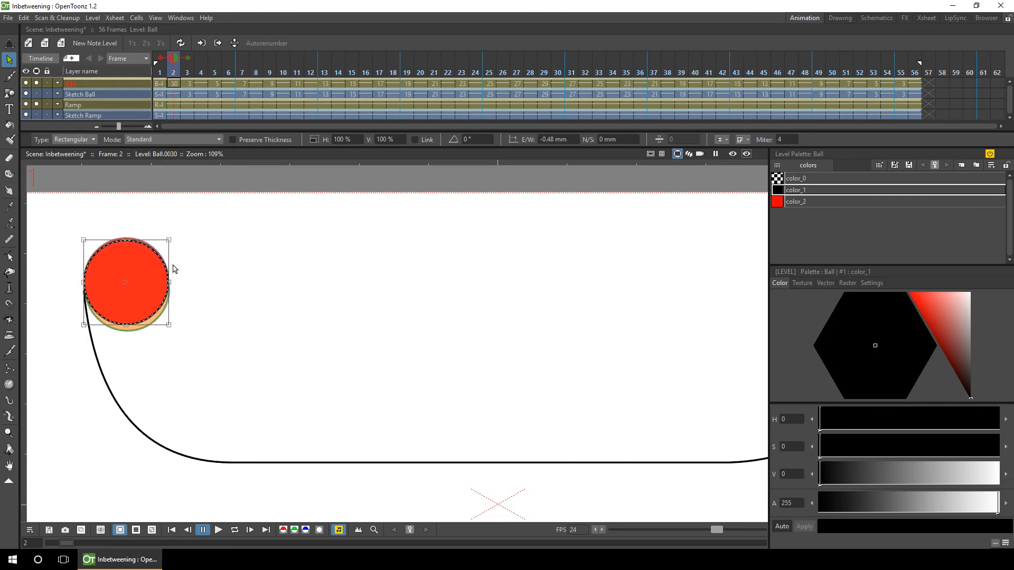
left_click(177, 270)
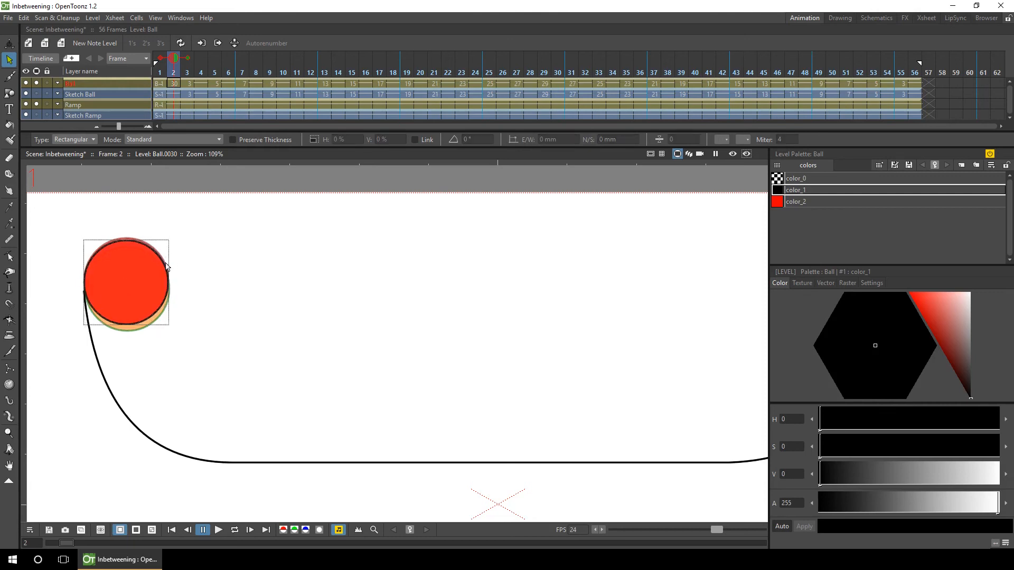
Clear the Ball cell at frame 4 and paste the copied ball drawing into it.
left_click(201, 84)
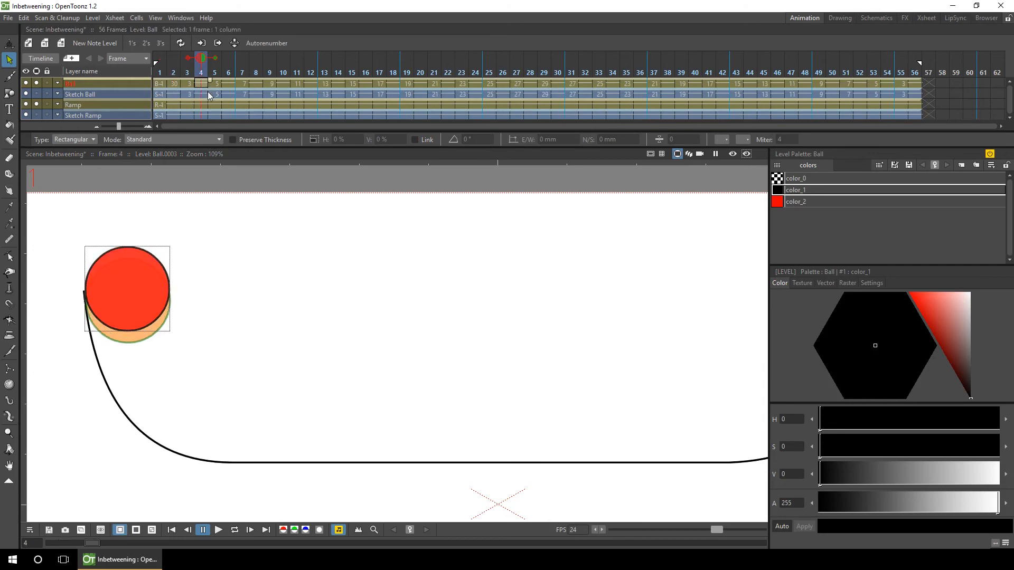
key("Delete")
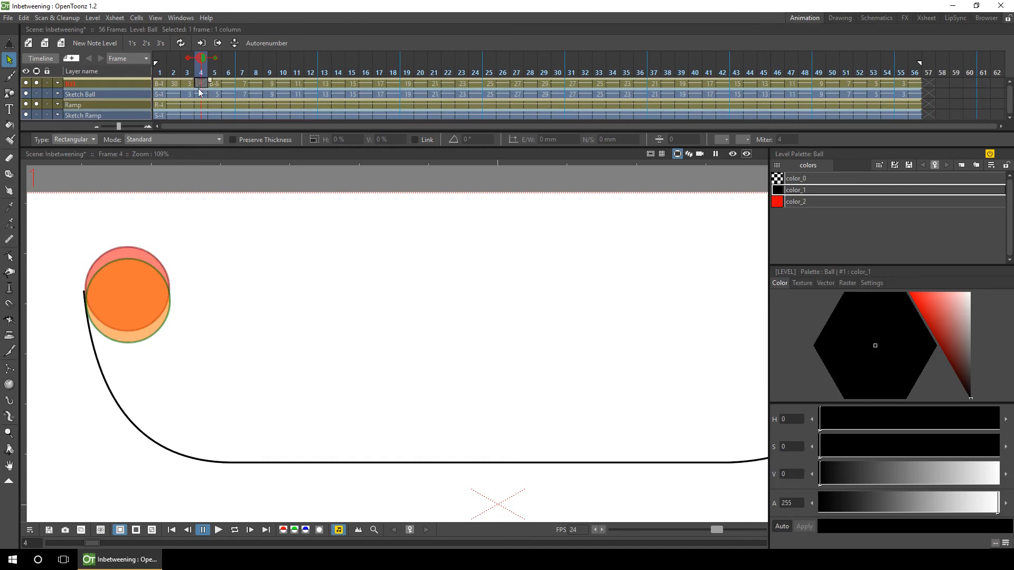
key("ctrl+v")
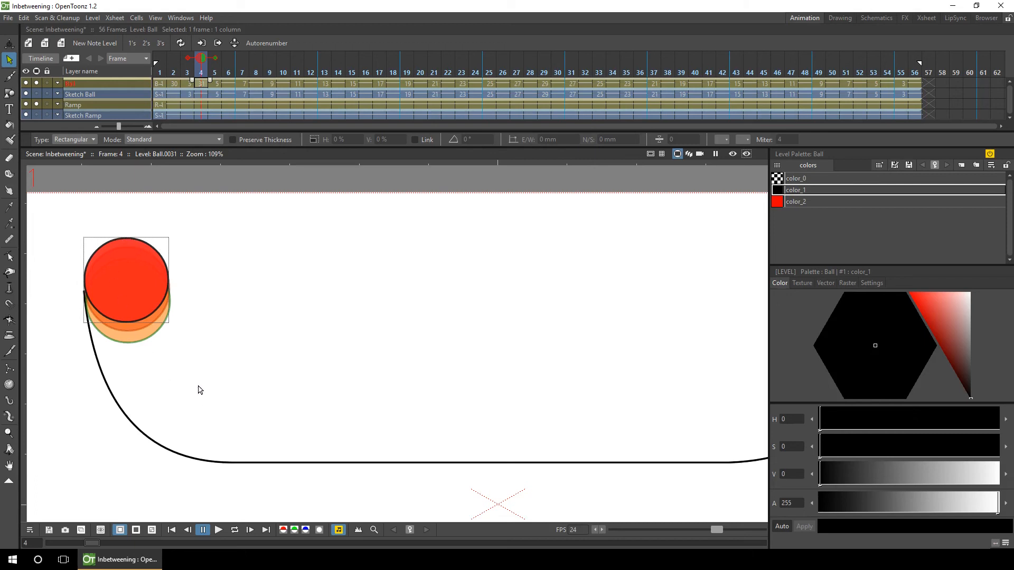
Move the frame 4 ball down to midway between its onion-skinned neighbours and align it with the ramp.
left_click(150, 246)
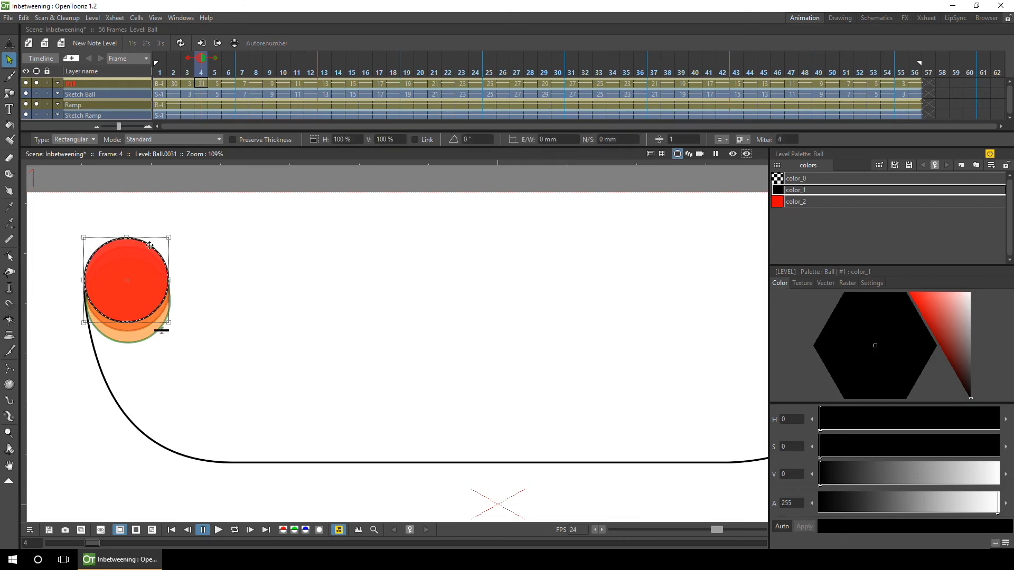
left_click_drag(151, 248, 151, 262)
left_click(186, 279)
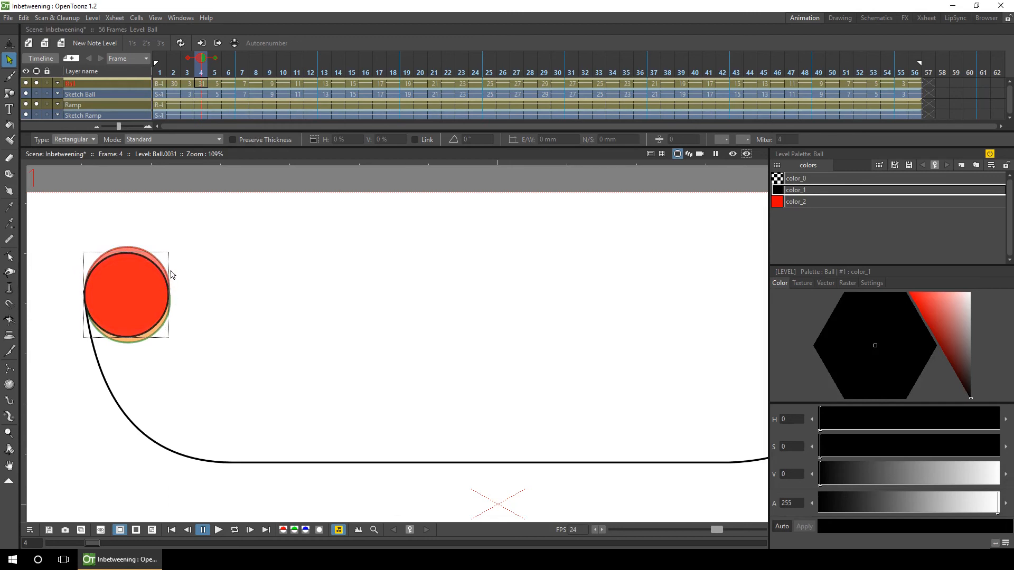
left_click(164, 294)
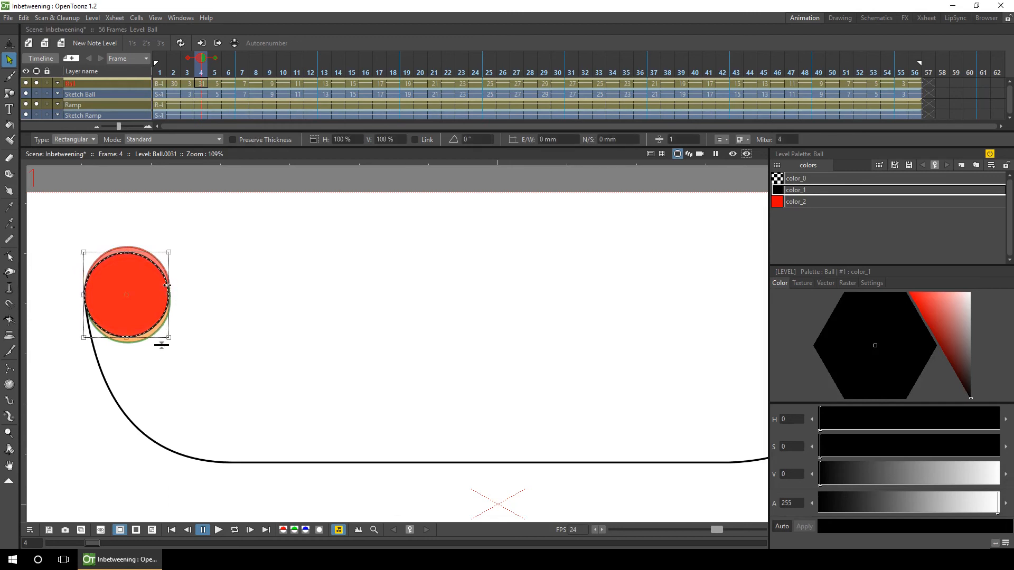
left_click(188, 285)
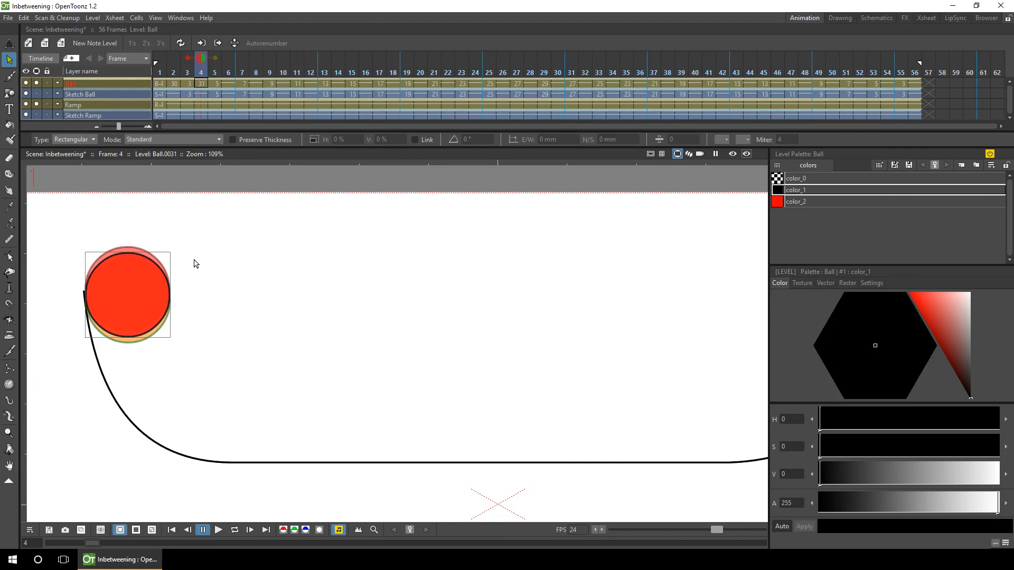
Replace the Ball cell at frame 6 with the copied ball and position it midway between its onion-skinned neighbours along the ramp.
left_click(229, 83)
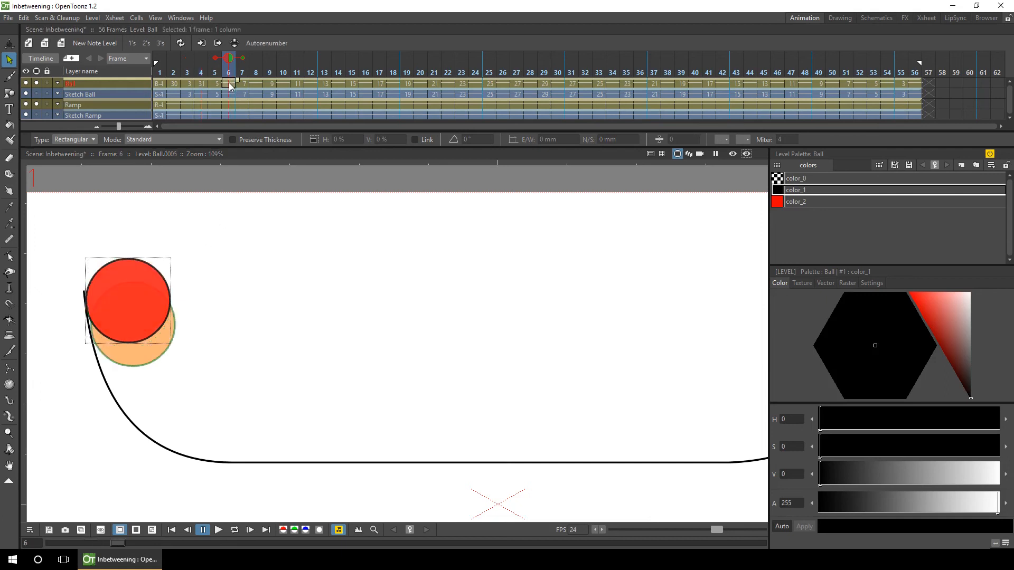
key("Delete")
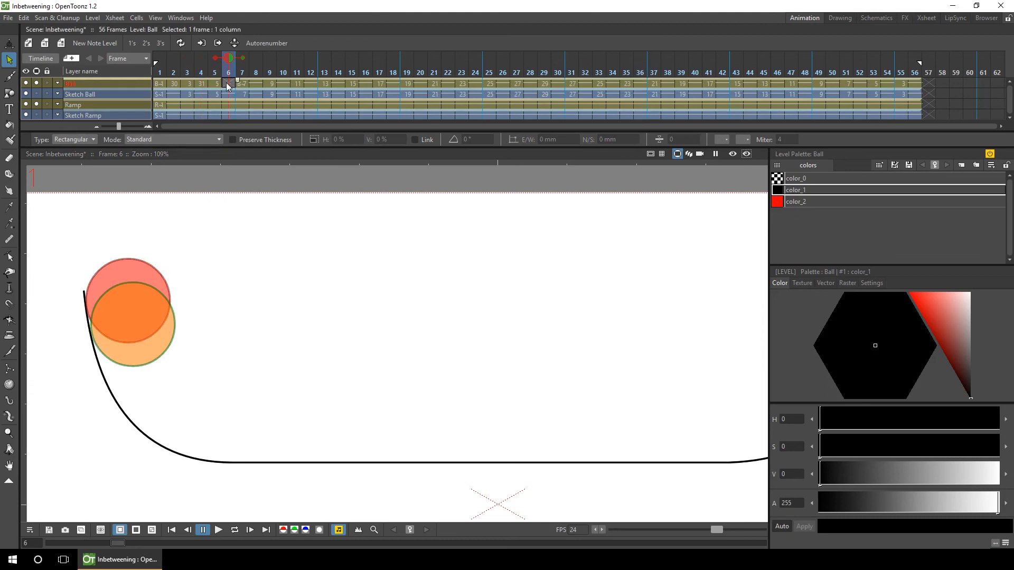
key("ctrl+v")
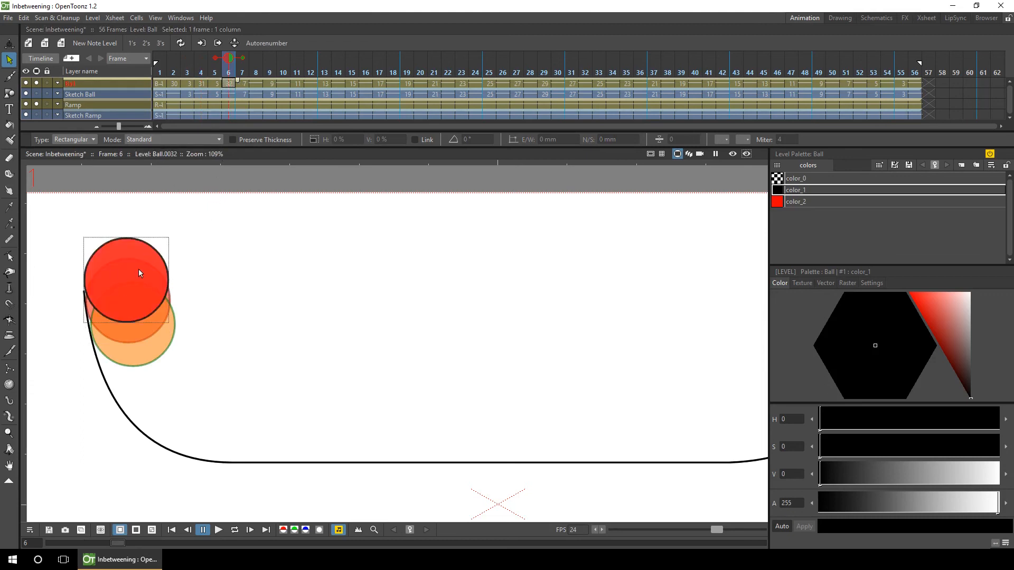
left_click_drag(70, 227, 189, 349)
left_click_drag(157, 248, 160, 283)
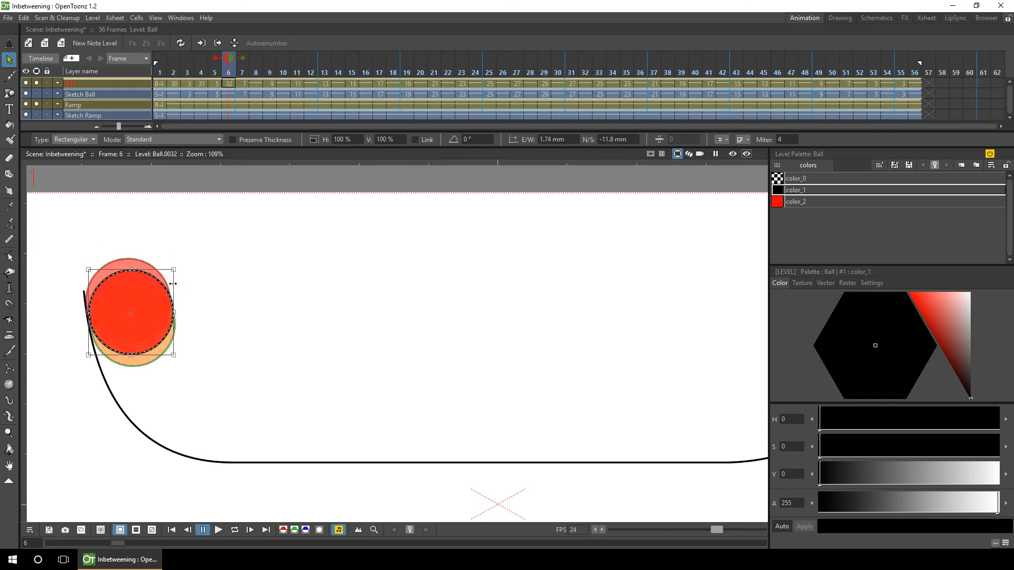
left_click(188, 296)
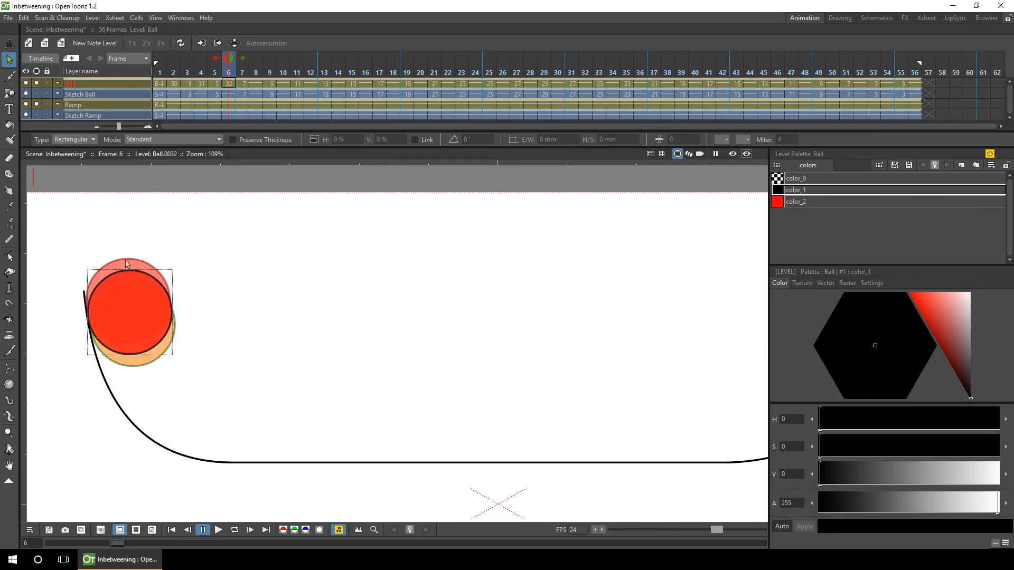
left_click_drag(72, 268, 189, 380)
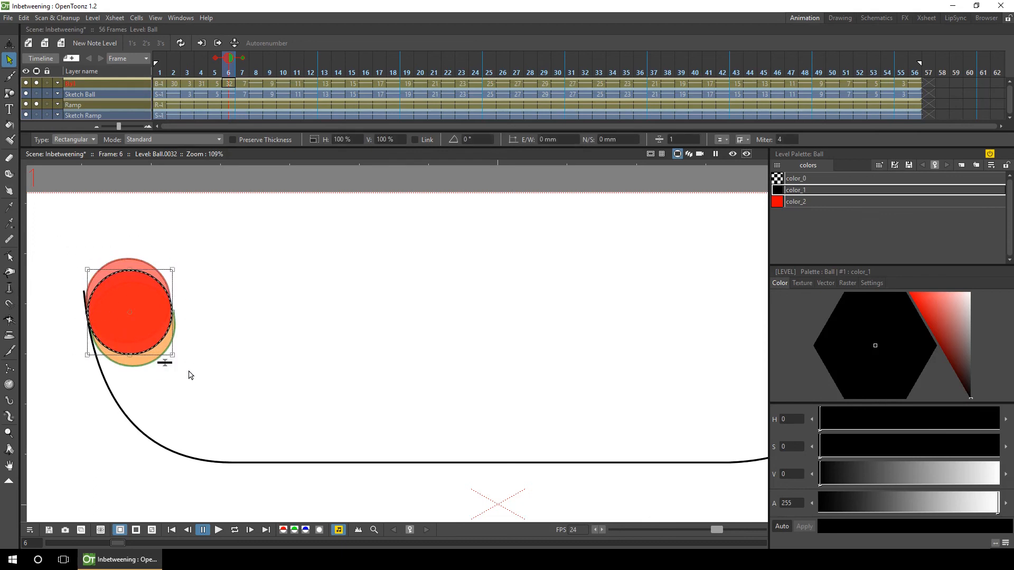
Replace the Ball cell at frame 8 with a pasted ball and move it midway between the frame 7 and 9 balls.
left_click(256, 84)
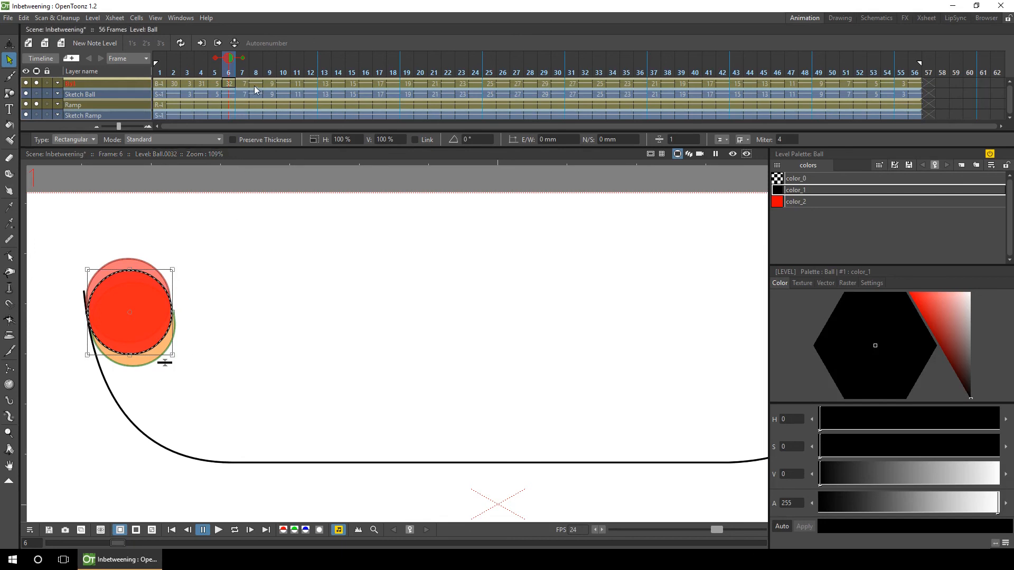
key("Delete")
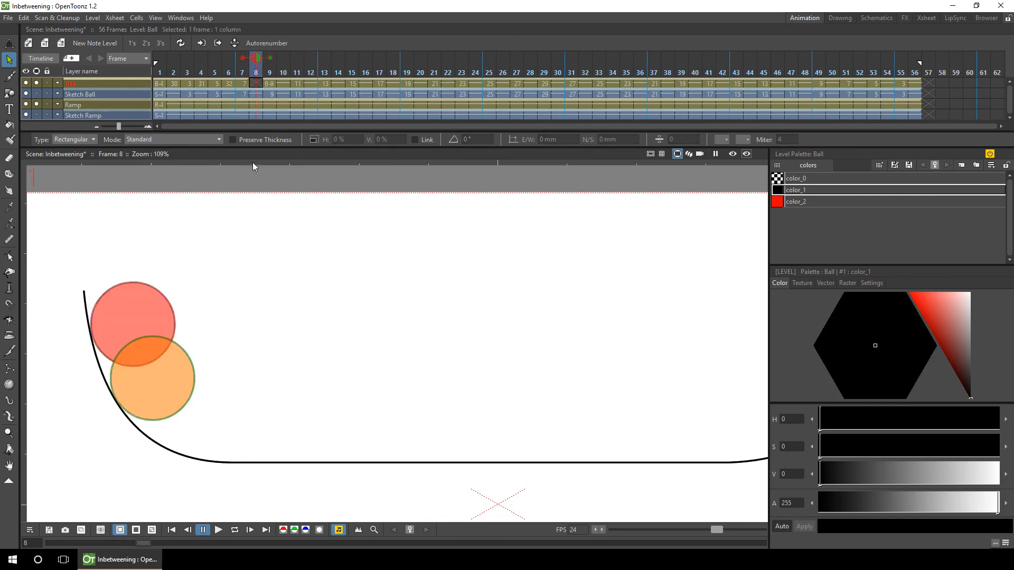
key("ctrl+v")
left_click_drag(65, 247, 198, 400)
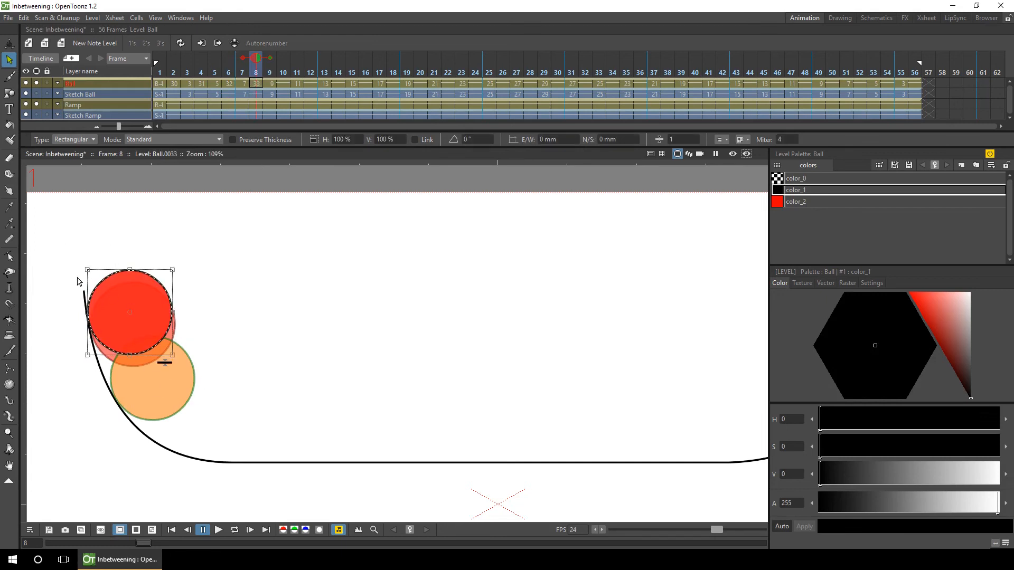
left_click_drag(153, 280, 171, 317)
Paste the ball as new drawings in Ball frames 10 and 12, placing each midway between its onion-skinned neighbours on the ramp.
key("period")
key("period")
key("ctrl+v")
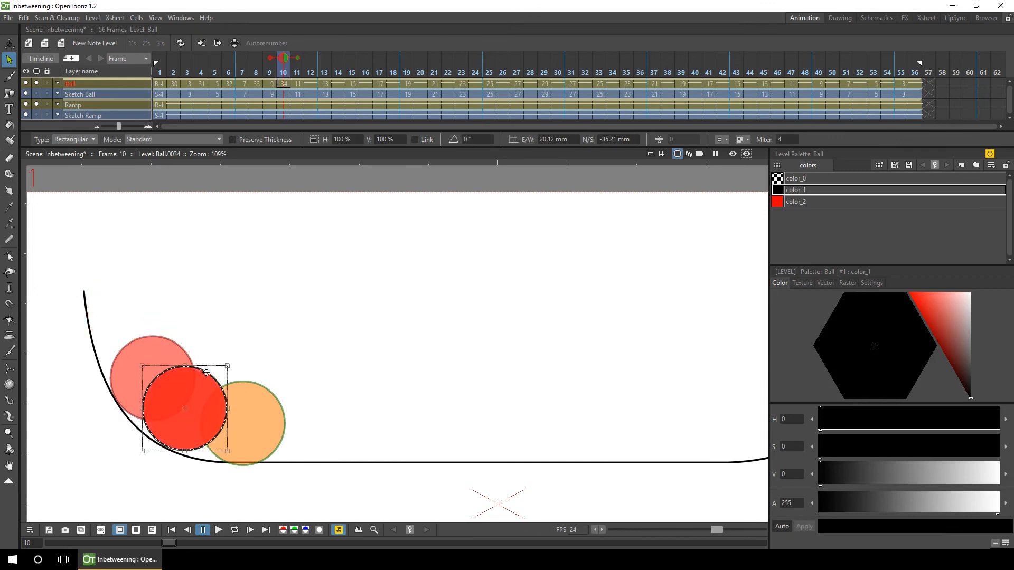
left_click(313, 84)
key("ctrl+v")
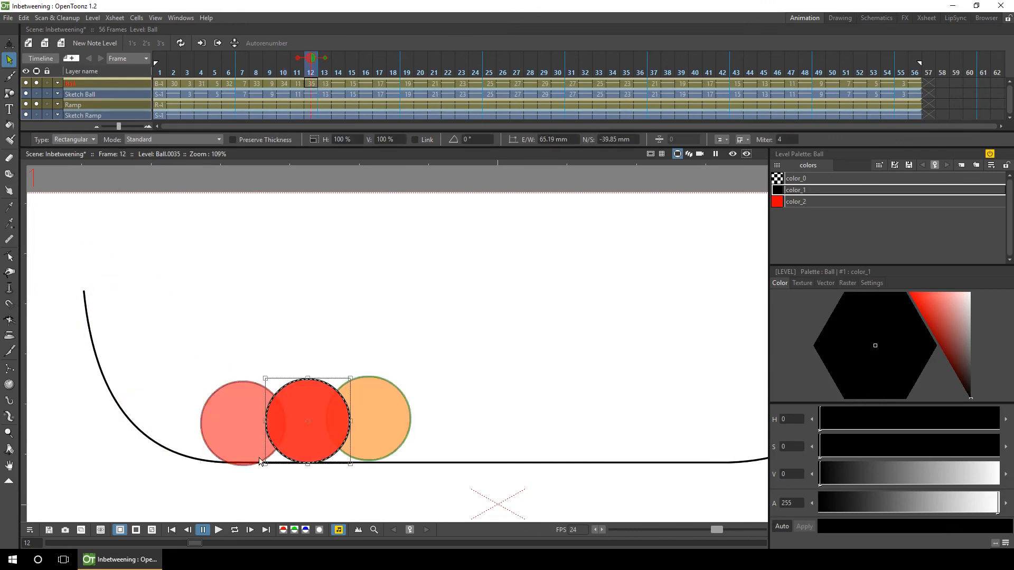
Paste inbetween balls into Ball frames 14, 16 and 18, placing each between its onion-skinned neighbours along the ramp.
key("period")
key("period")
key("ctrl+v")
left_click_drag(158, 281, 461, 387)
key("period")
key("period")
key("ctrl+v")
key("period")
key("period")
key("ctrl+v")
Add pasted ball inbetweens at Ball frames 20, 22, 24 and 26, following the ramp up its far curve.
key("period")
key("period")
key("ctrl+v")
left_click_drag(258, 342, 672, 214)
key("period")
key("period")
key("ctrl+v")
key("period")
key("period")
key("ctrl+v")
key("period")
key("period")
key("ctrl+v")
Clear the Ball cell at frame 28 and paste the copied ball drawing into it.
key("period")
key("period")
left_click(532, 85)
double_click(532, 85)
left_click(542, 82)
key("Return")
left_click(531, 84)
key("Delete")
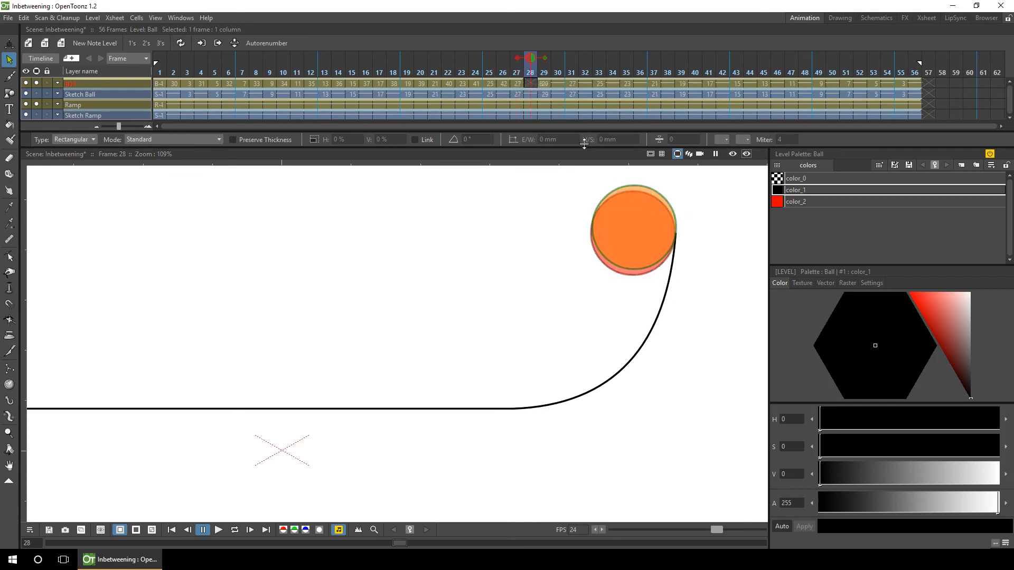
key("ctrl+v")
Position the frame 28 ball between its onion-skinned neighbours against the ramp's end, and save the scene.
left_click_drag(653, 264, 662, 206)
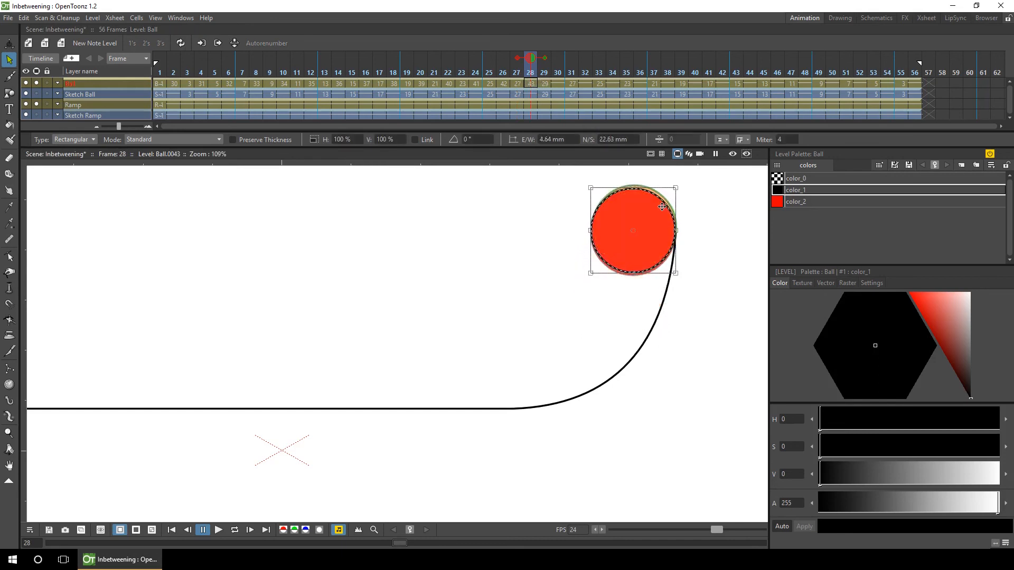
key("Up")
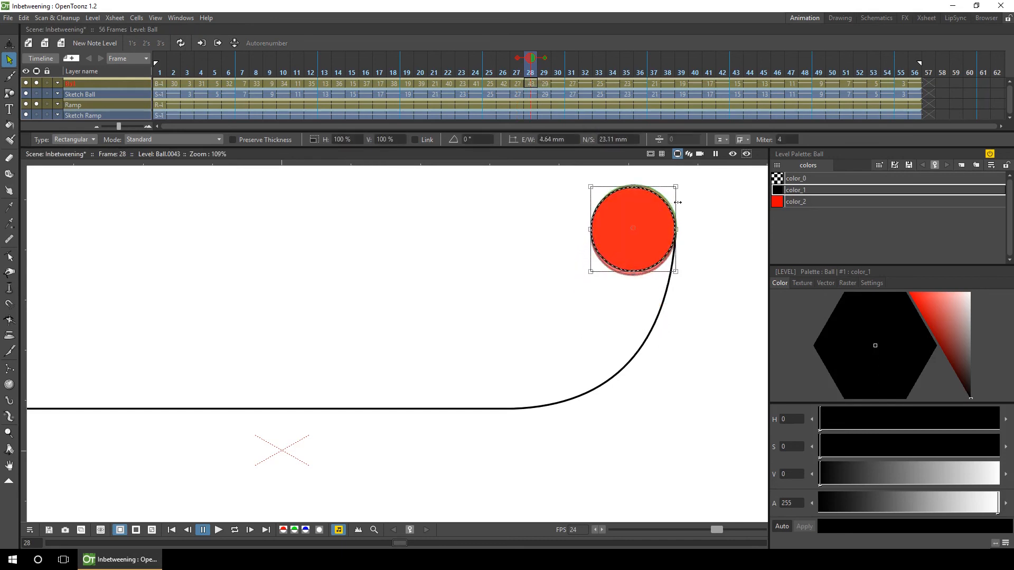
left_click(687, 212)
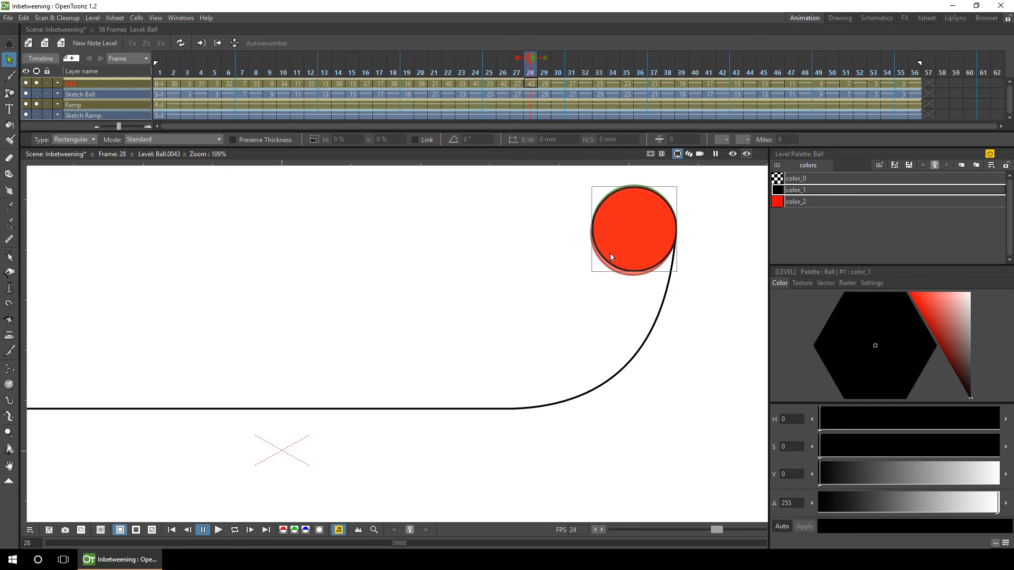
key("ctrl+s")
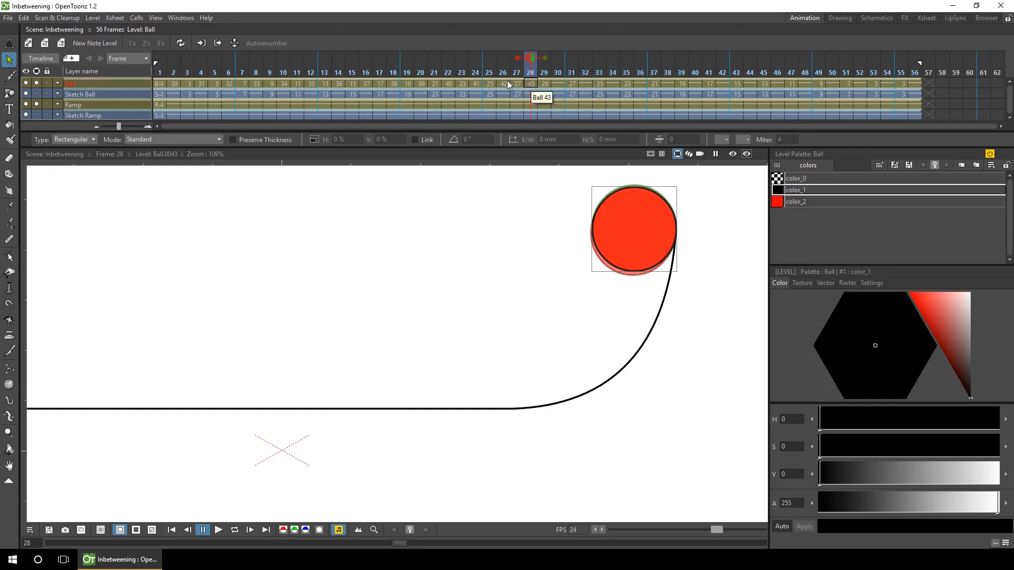
Autorenumber the Ball layer's drawings in frames 1 to 29.
left_click(543, 83)
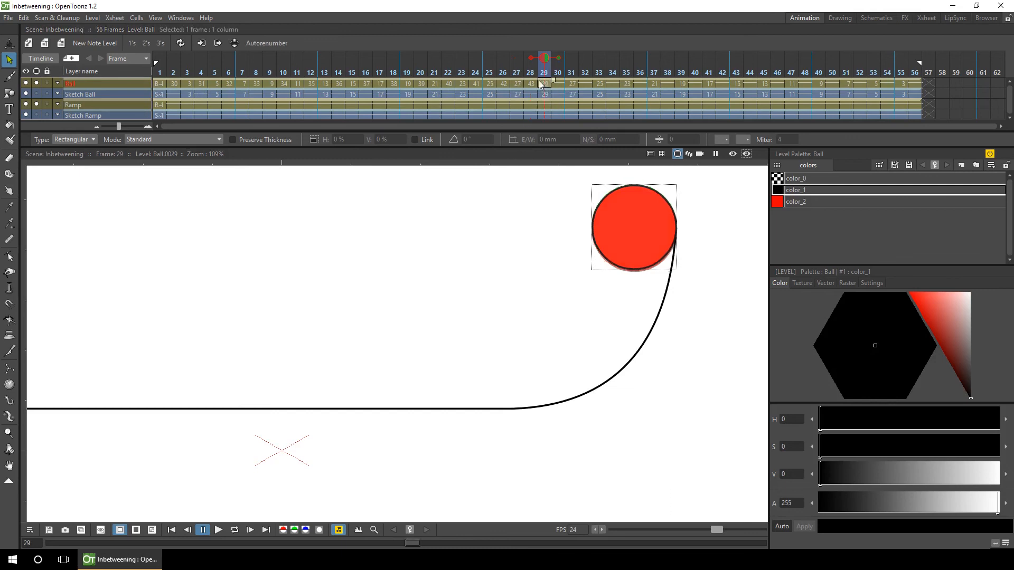
left_click(160, 83, "shift")
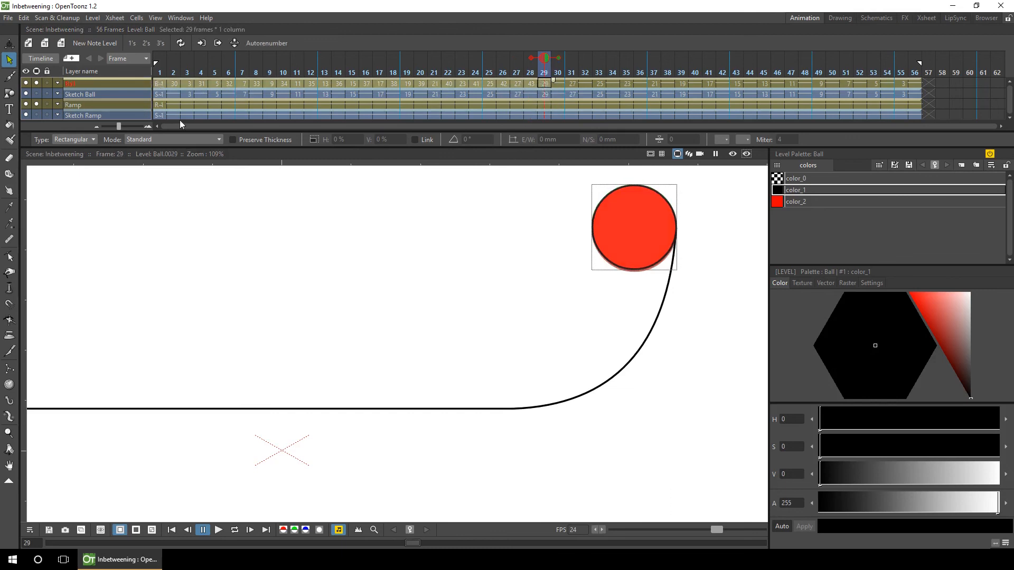
left_click(268, 43)
Cut the Ball layer's old return-roll cells from frame 30 onwards.
left_click(926, 82)
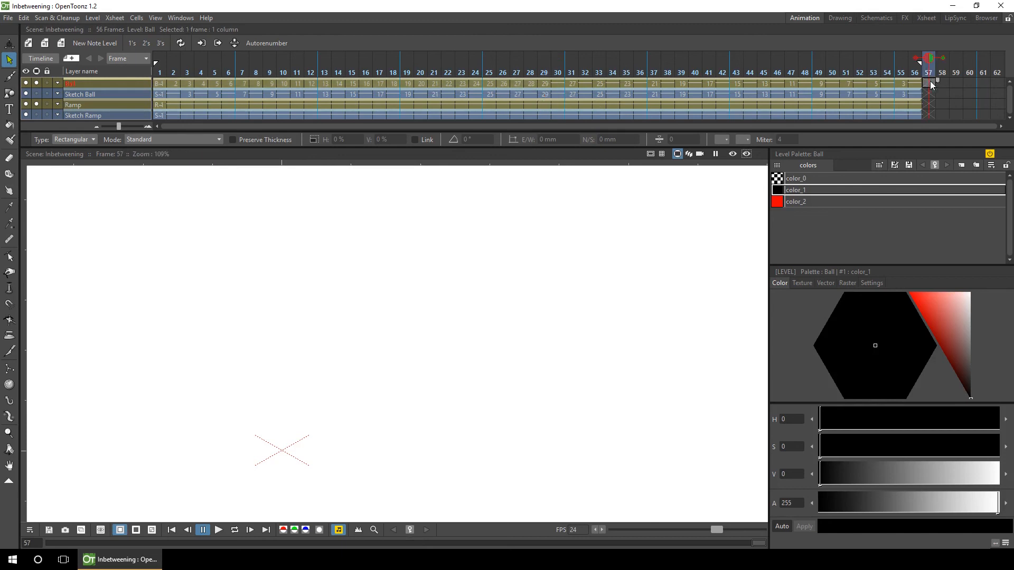
left_click(559, 82, "shift")
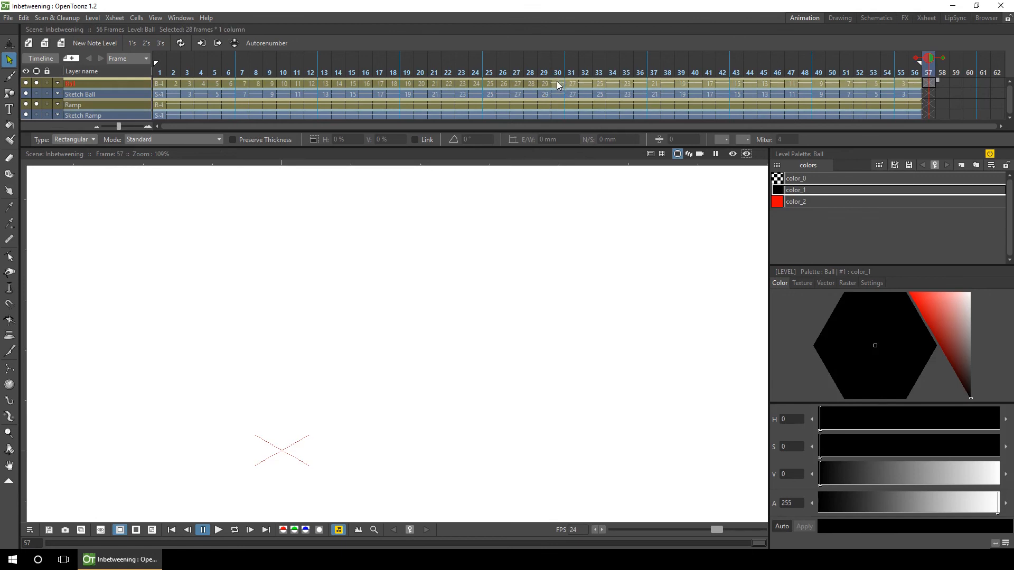
right_click(559, 82)
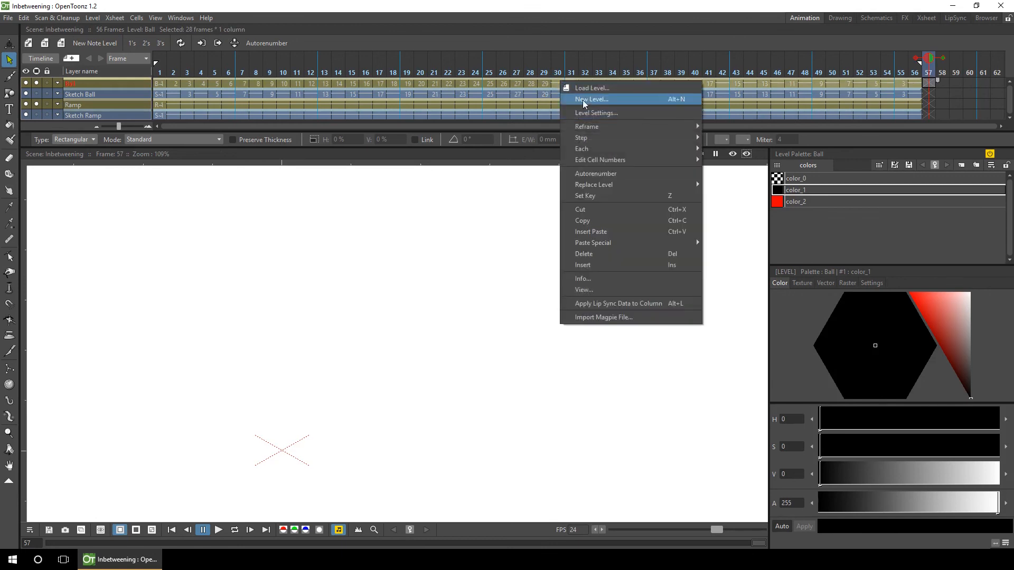
left_click(604, 209)
Apply Swing to the Ball cells in frames 1 to 29 to create the ball's return roll.
left_click(546, 84)
left_click_drag(382, 84, 157, 84)
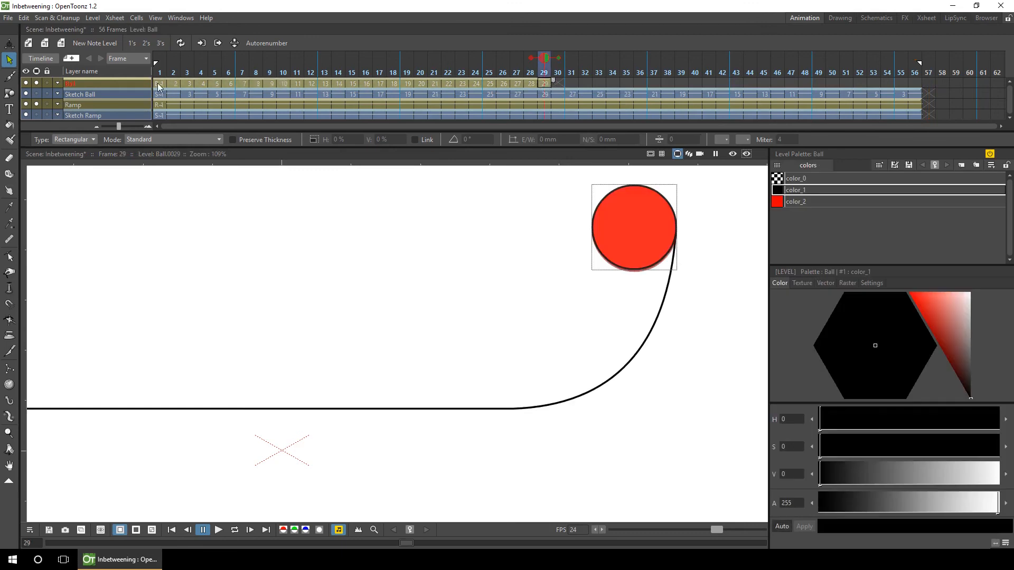
right_click(544, 85)
mouse_move(659, 166)
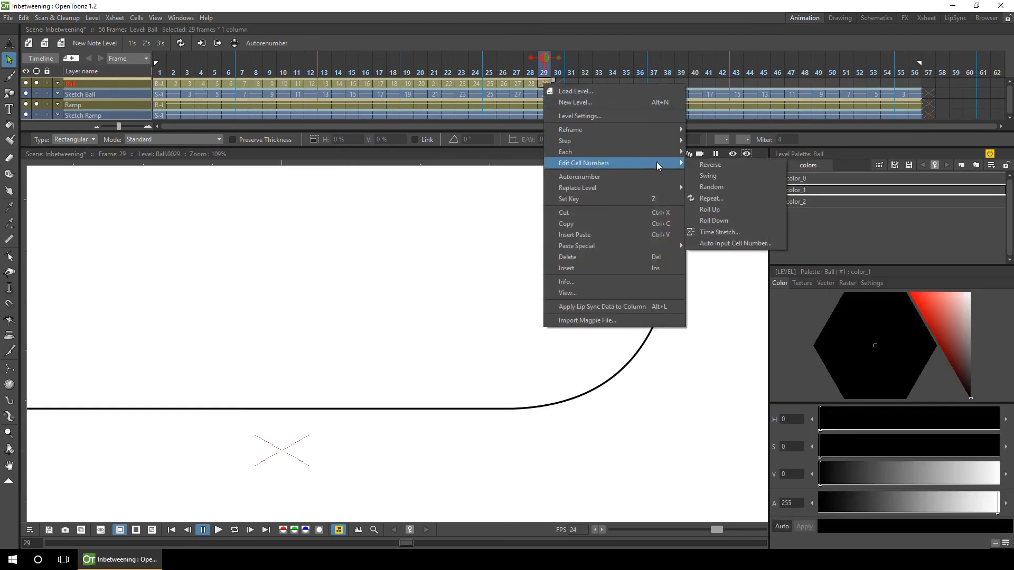
left_click(740, 175)
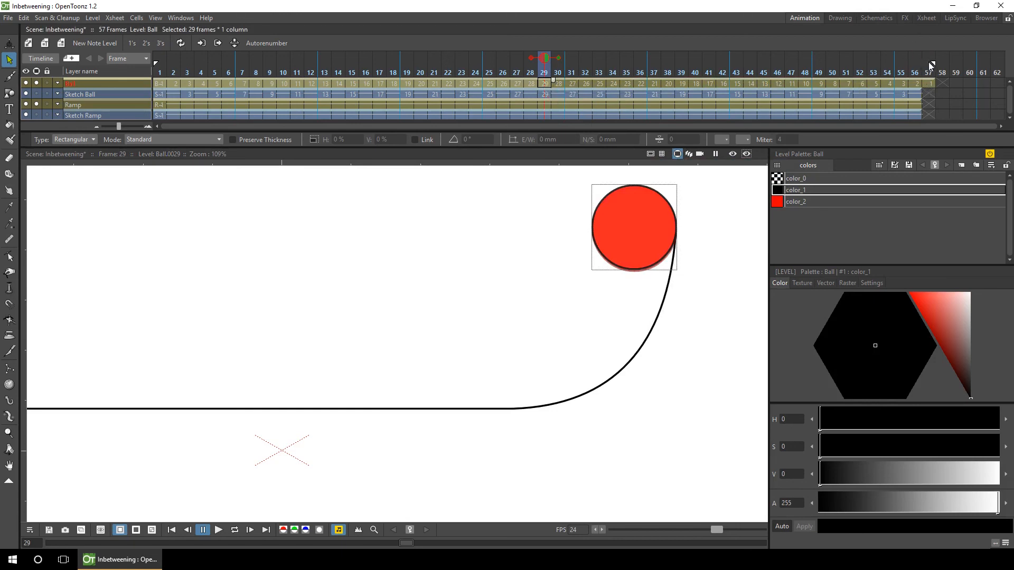
Extend the Ramp layer's exposure to frame 57.
left_click(919, 105)
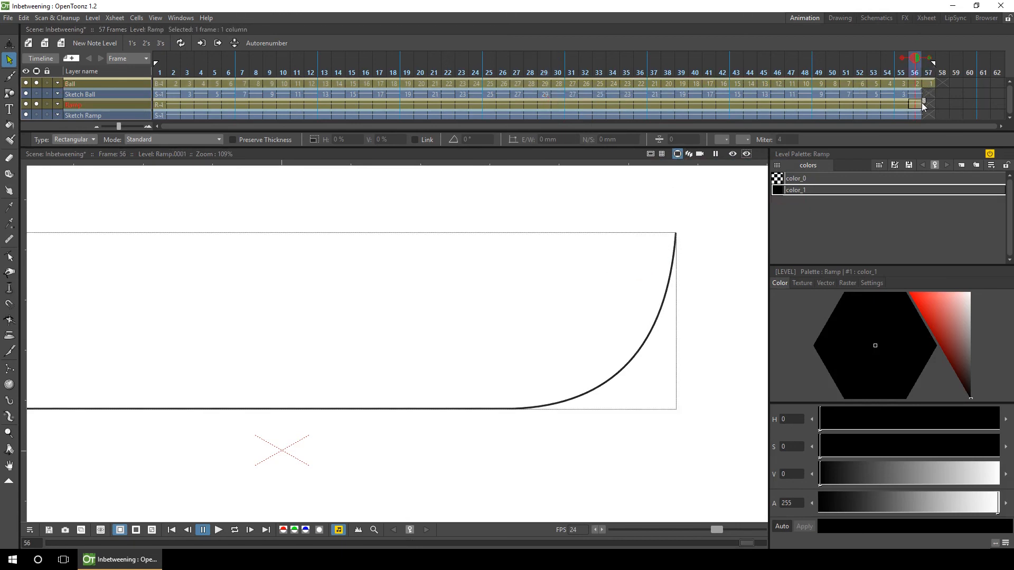
left_click_drag(926, 104, 941, 78)
Play the whole animation in a loop from the first frame, with the full ramp in view, to check the motion.
key("shift+space")
left_click_drag(523, 258, 489, 278)
left_click(171, 530)
left_click(234, 530)
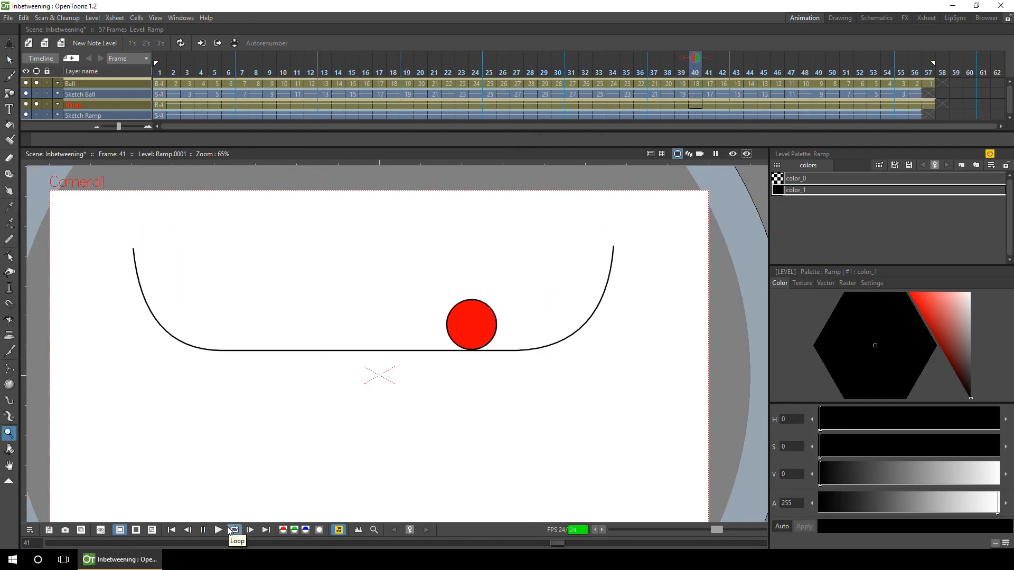